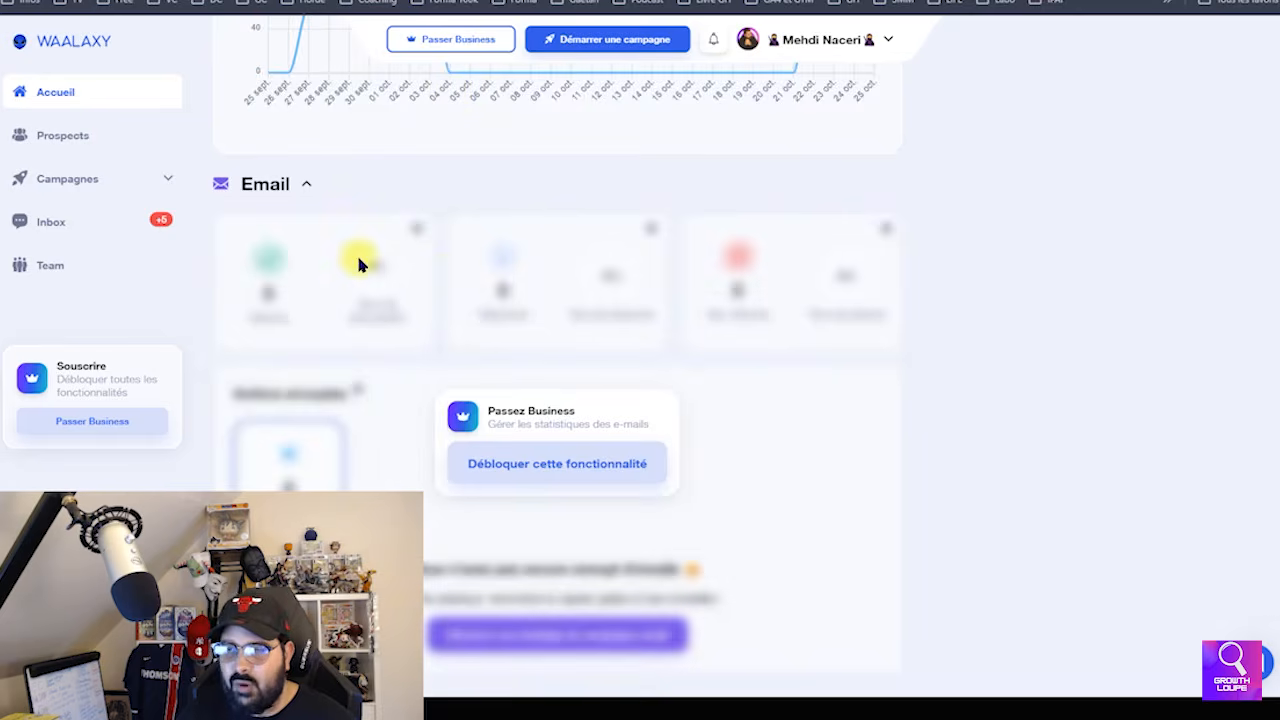
# Open the campaigns section from the Waalaxy home dashboard
pyautogui.scroll(10, 446, 330)
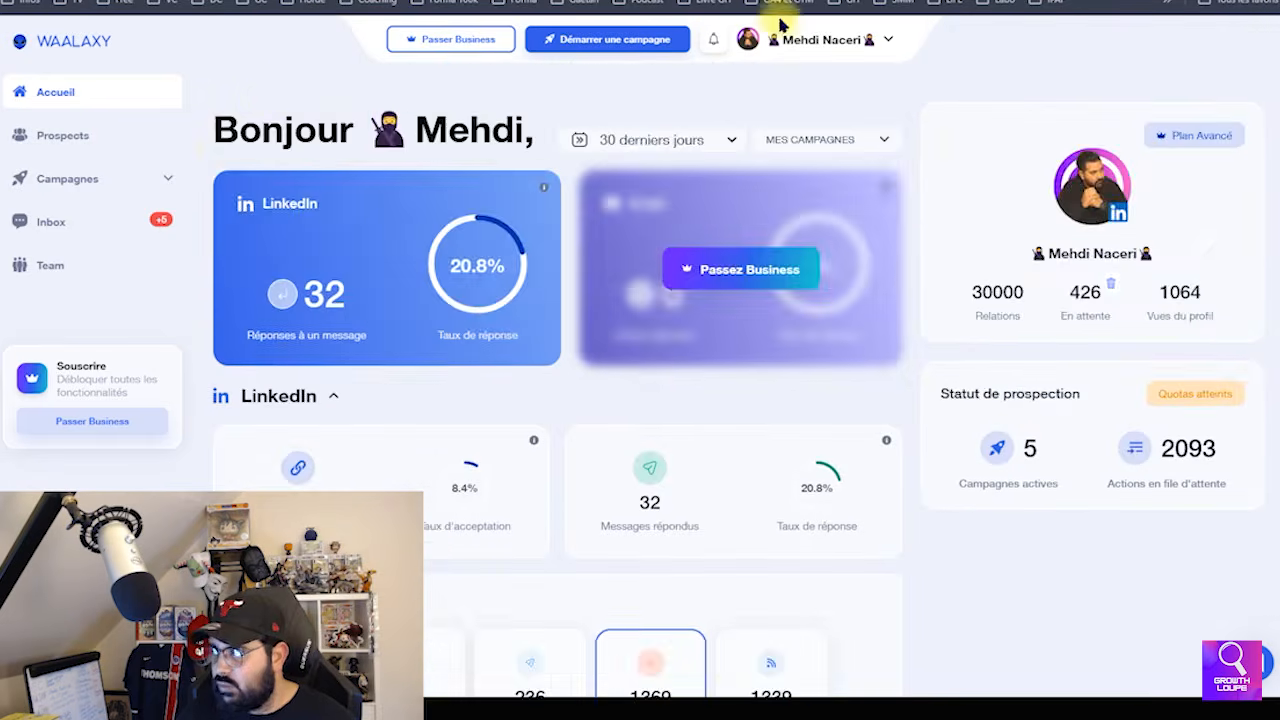
pyautogui.click(67, 178)
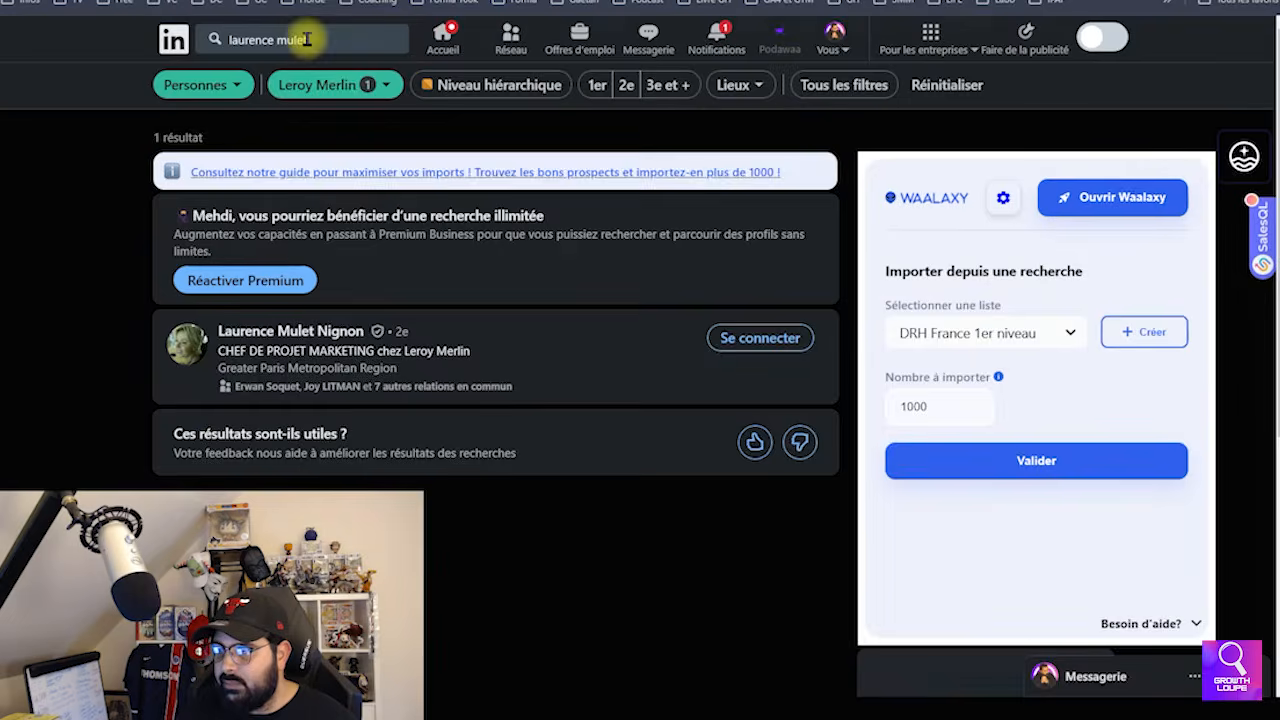
# Switch to LinkedIn and search people for the exact phrase "Responsable RSE"
pyautogui.click(305, 40)
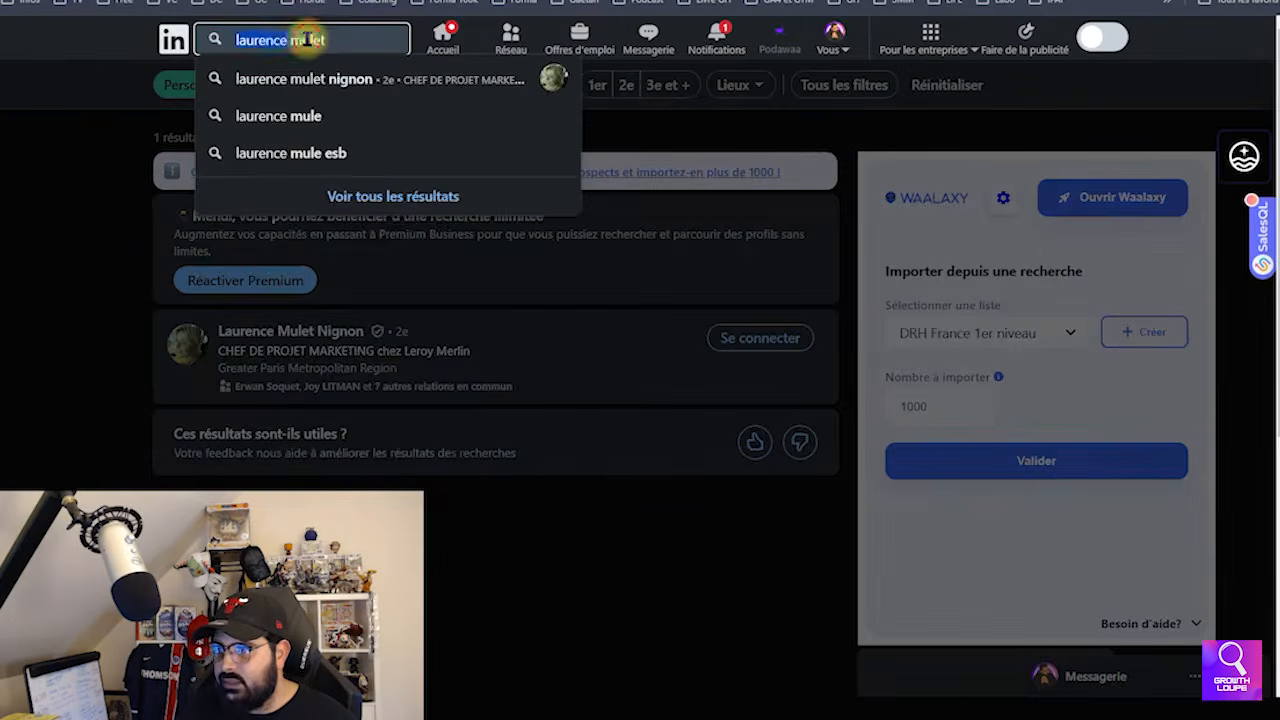
pyautogui.write('Responsable RSE')
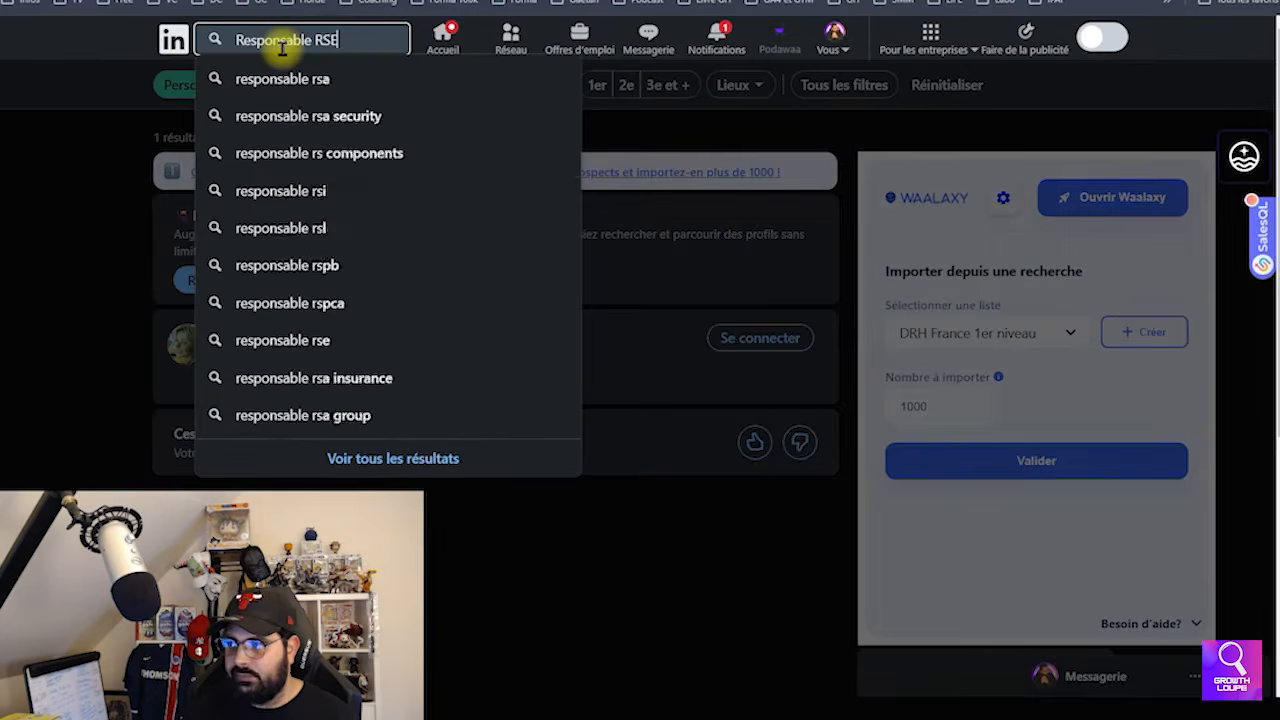
pyautogui.write('"')
pyautogui.press('Home')
pyautogui.write('"')
pyautogui.press('Return')
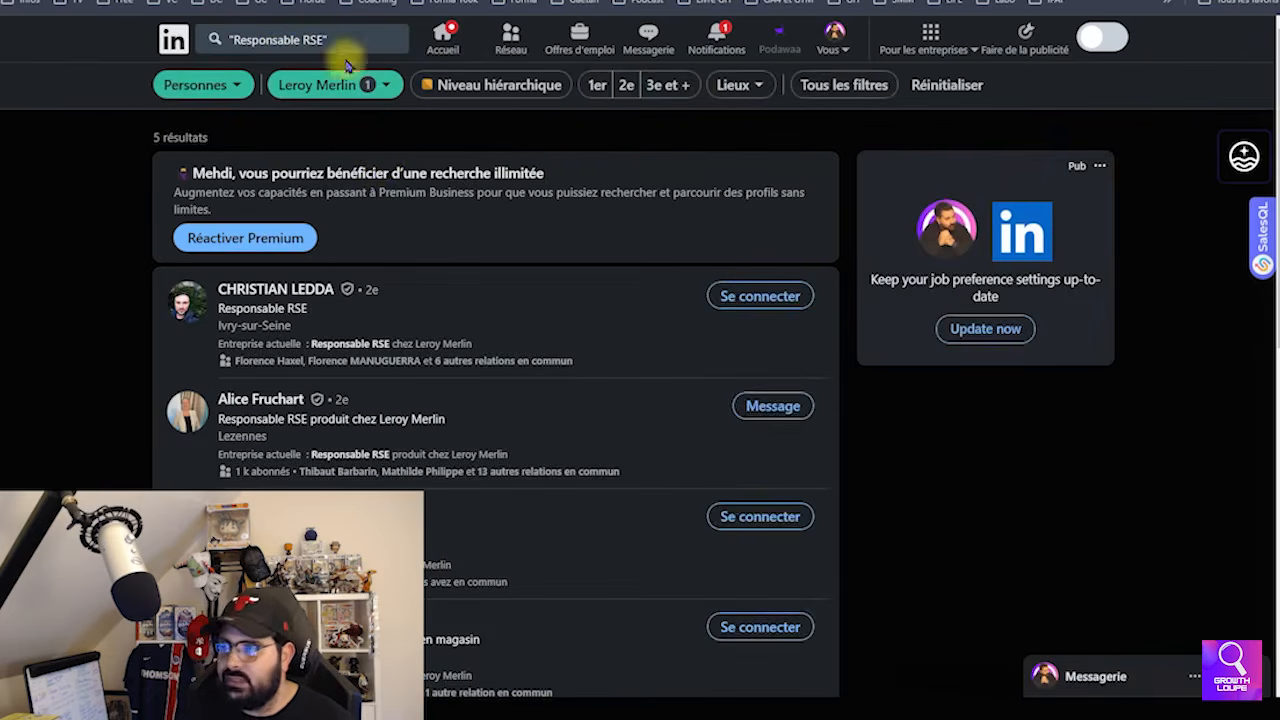
# Remove the Leroy Merlin company filter and restrict the people results to the location Paris
pyautogui.click(383, 87)
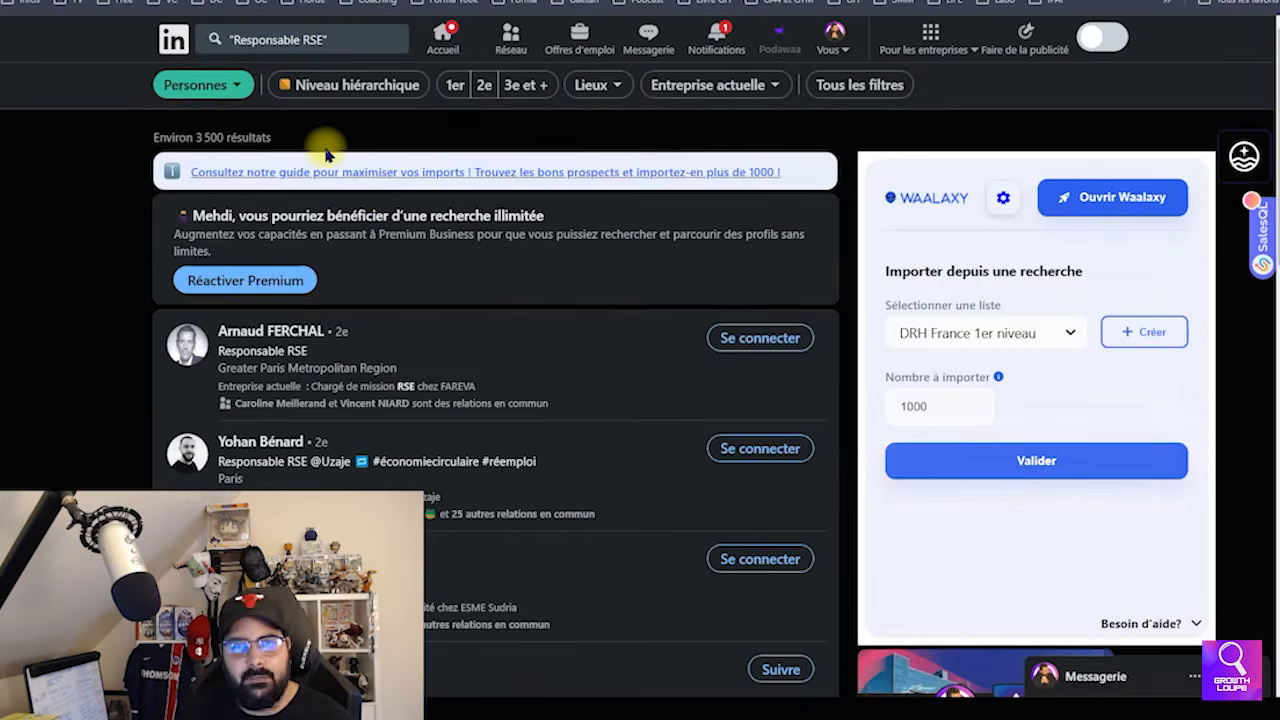
pyautogui.click(577, 89)
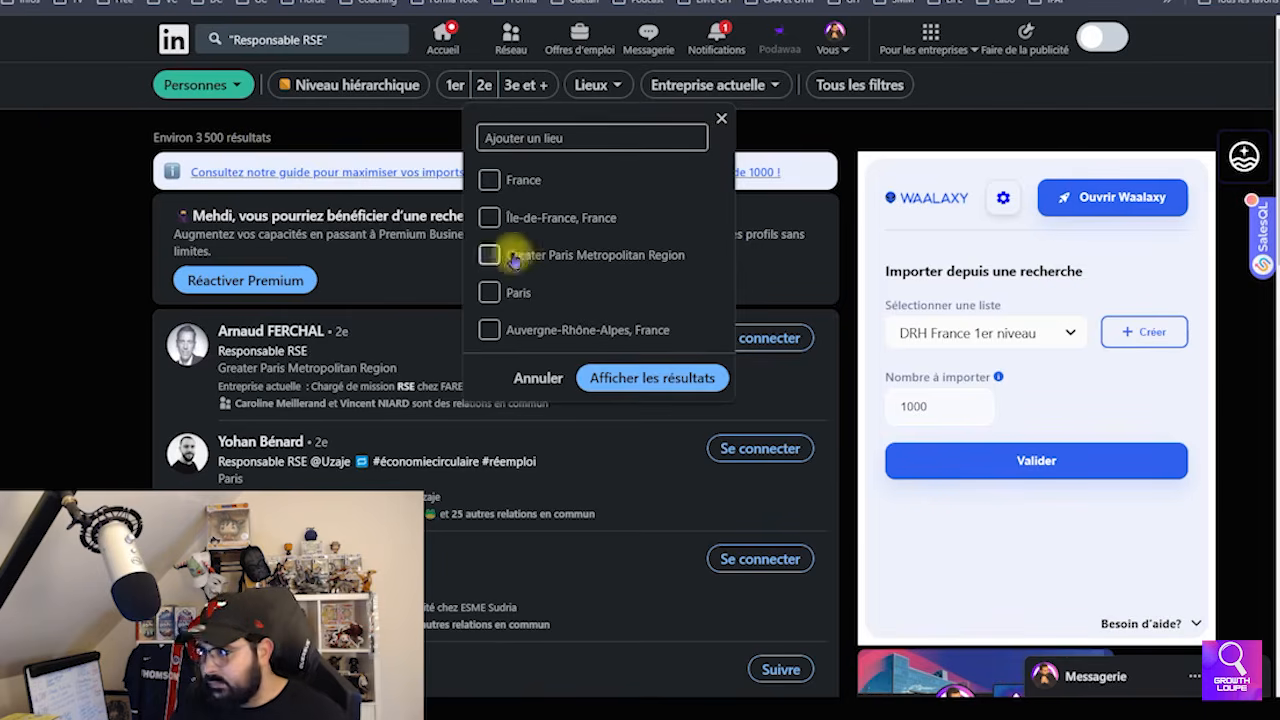
pyautogui.click(489, 291)
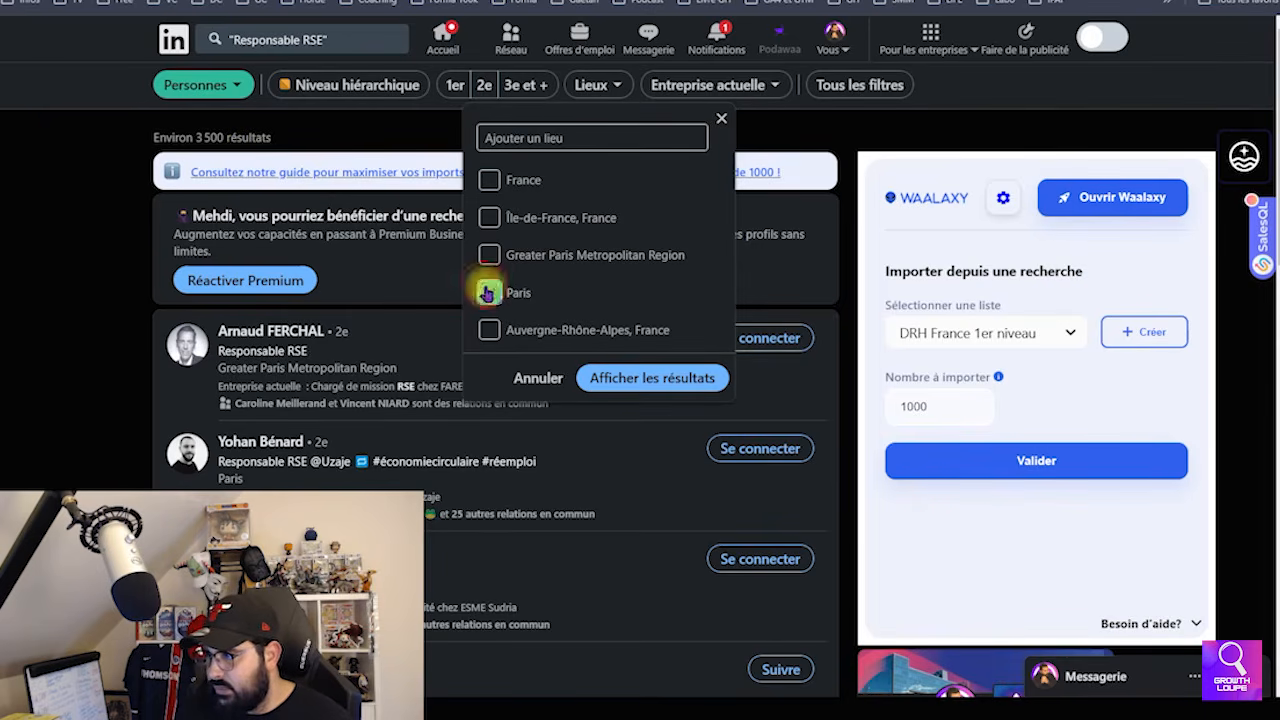
pyautogui.click(610, 377)
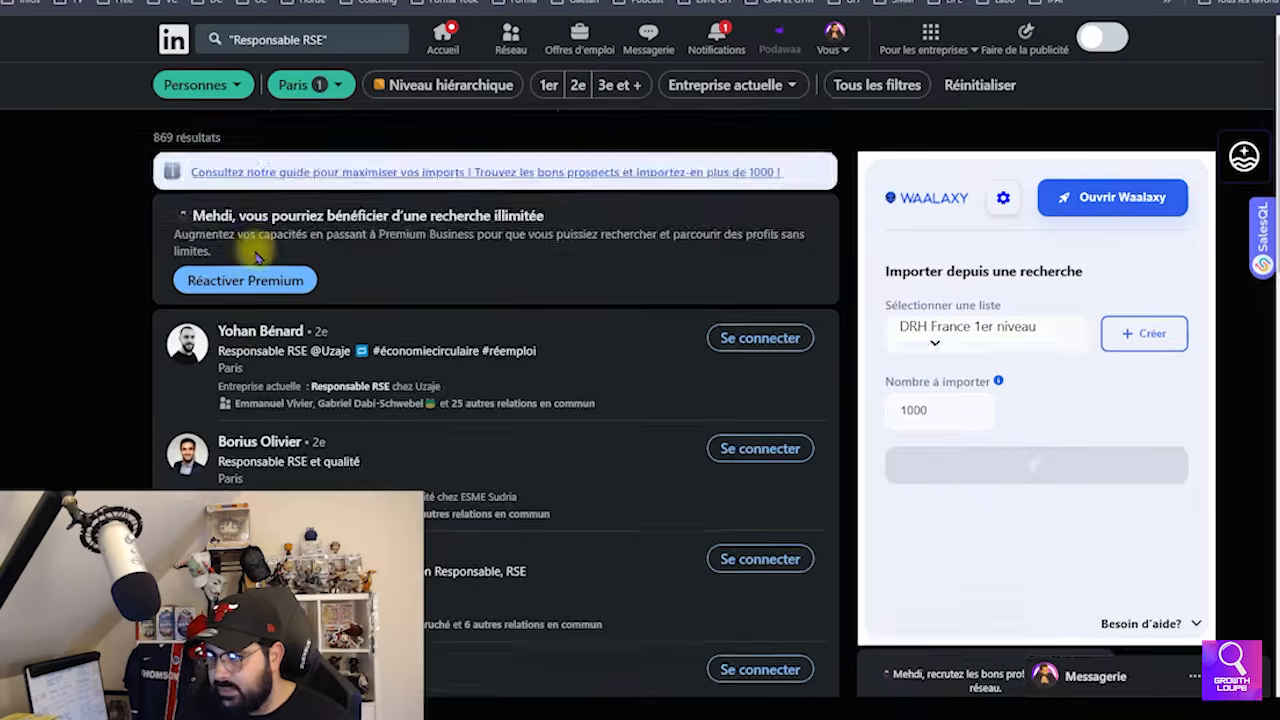
# Look through the search results, the current-company filter options and the existing Waalaxy import lists
pyautogui.scroll(-10, 262, 280)
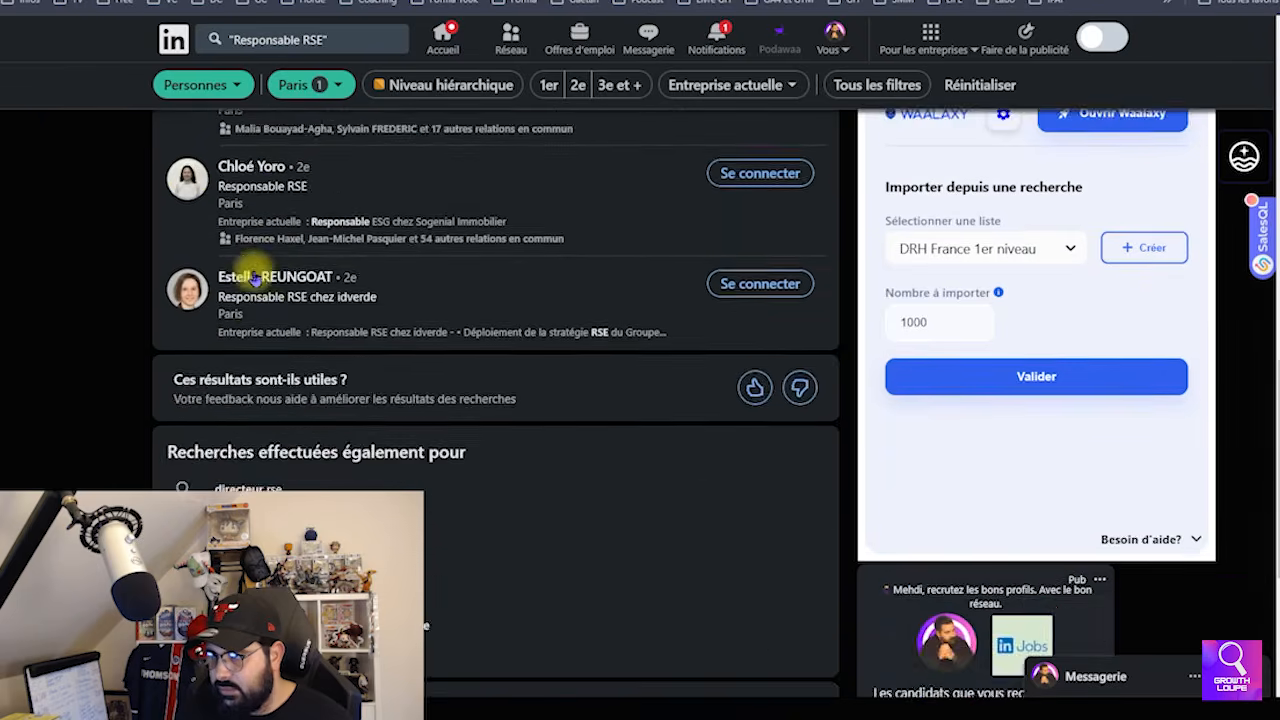
pyautogui.scroll(12, 300, 288)
pyautogui.click(714, 84)
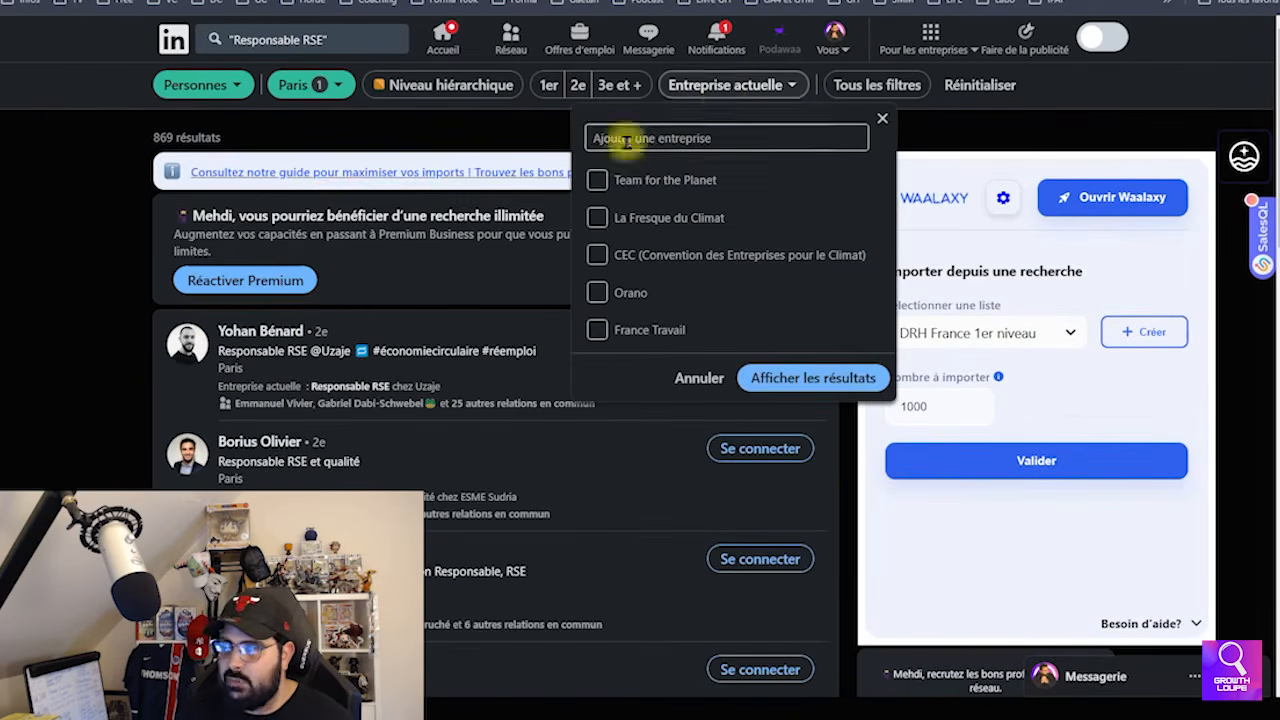
pyautogui.click(249, 113)
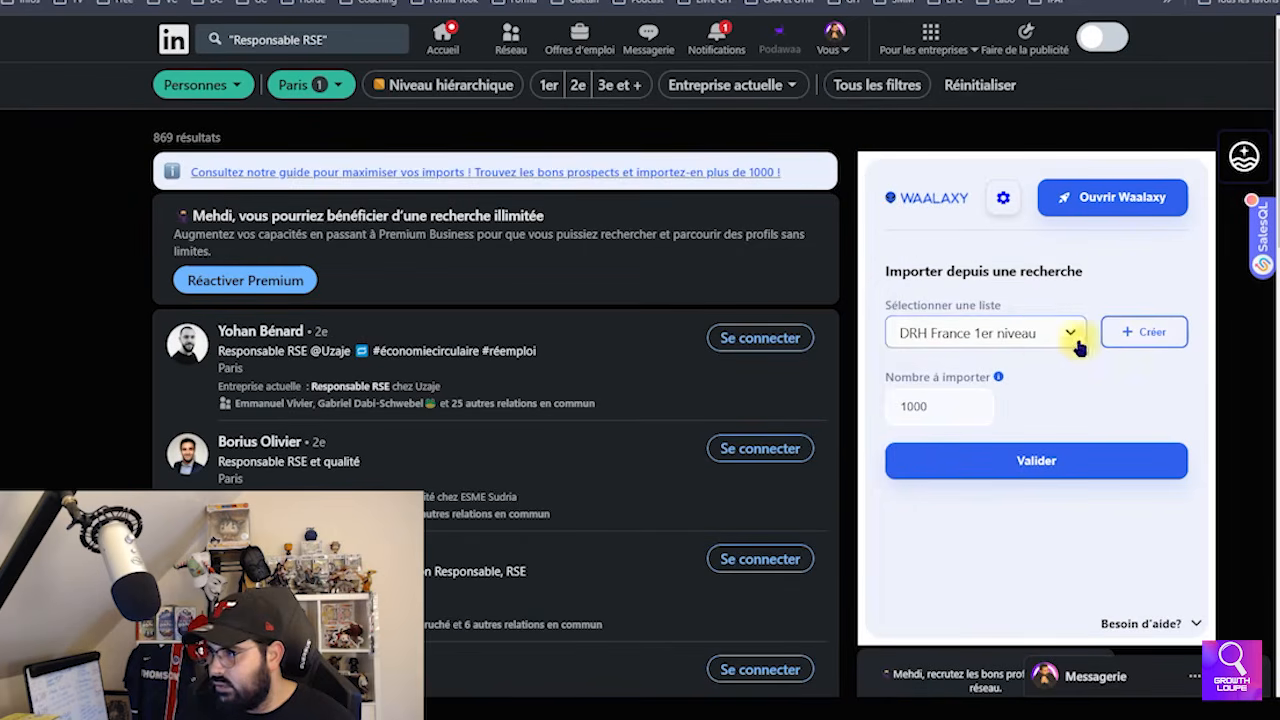
pyautogui.click(1033, 340)
pyautogui.scroll(-2, 1033, 343)
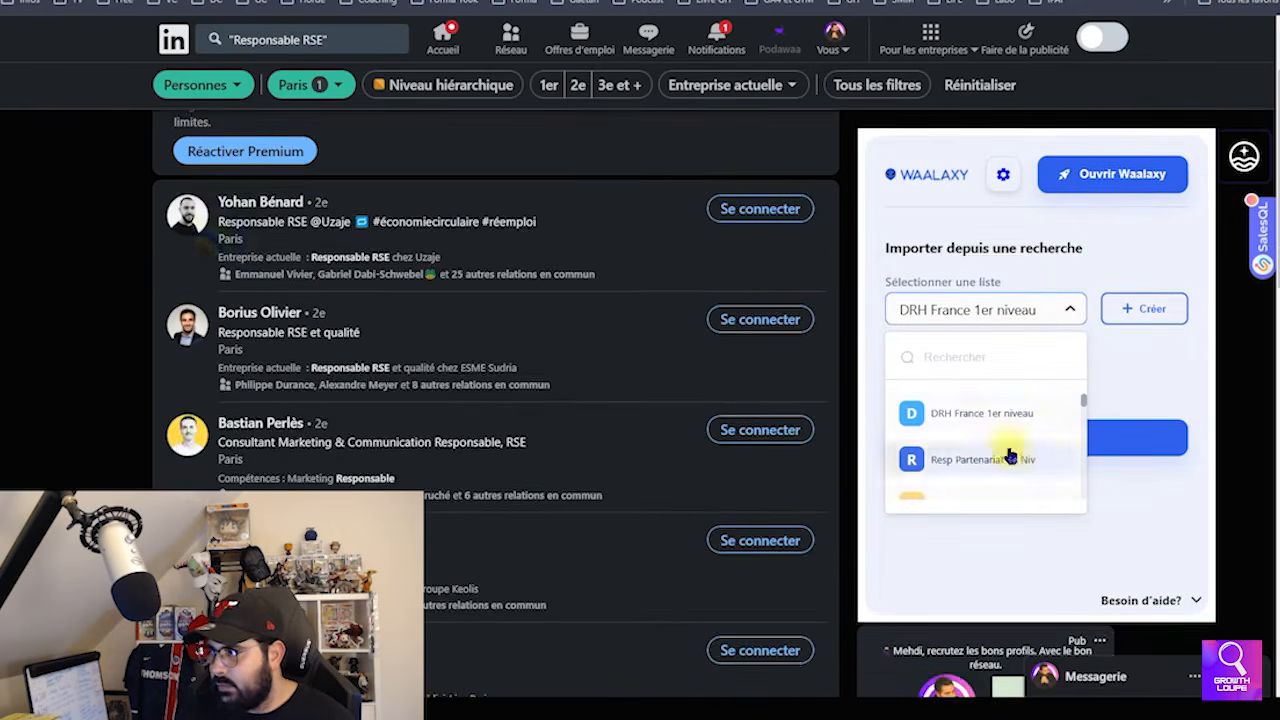
pyautogui.scroll(2, 14, 277)
# Change the people search to "Responsable pédagogique" and limit the results to 1st-degree connections
pyautogui.doubleClick(297, 44)
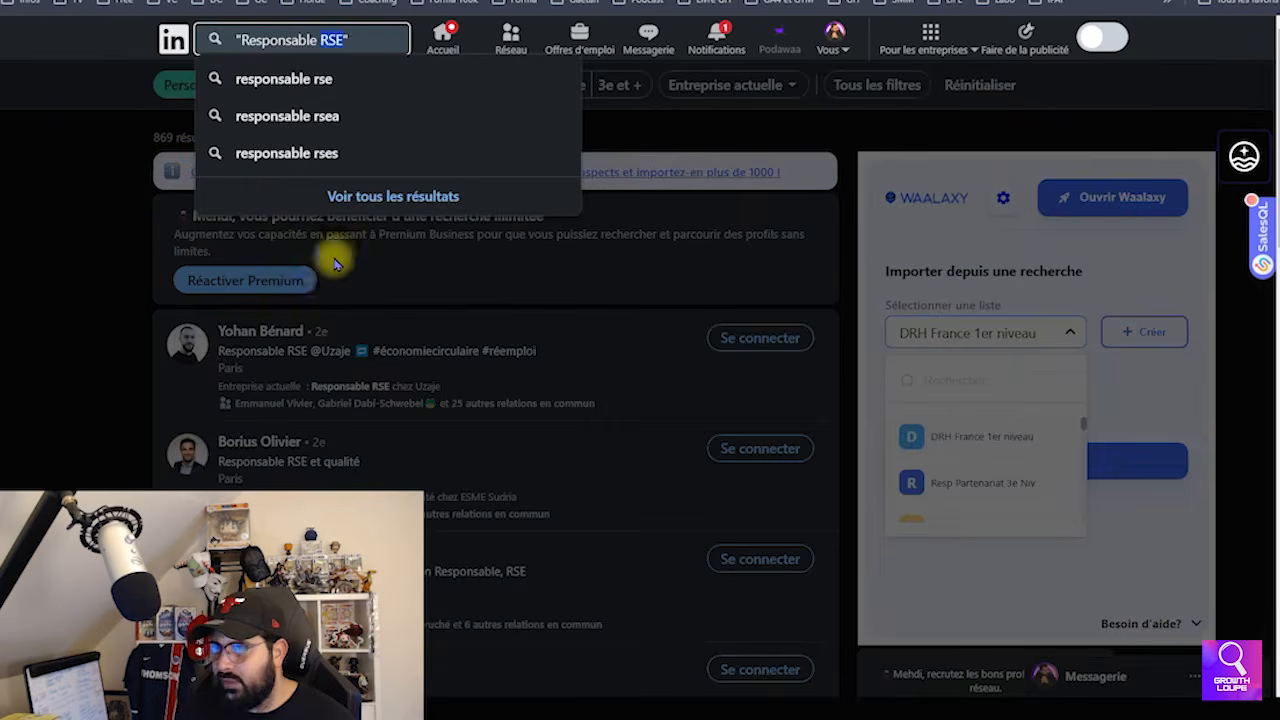
pyautogui.write('pédagog')
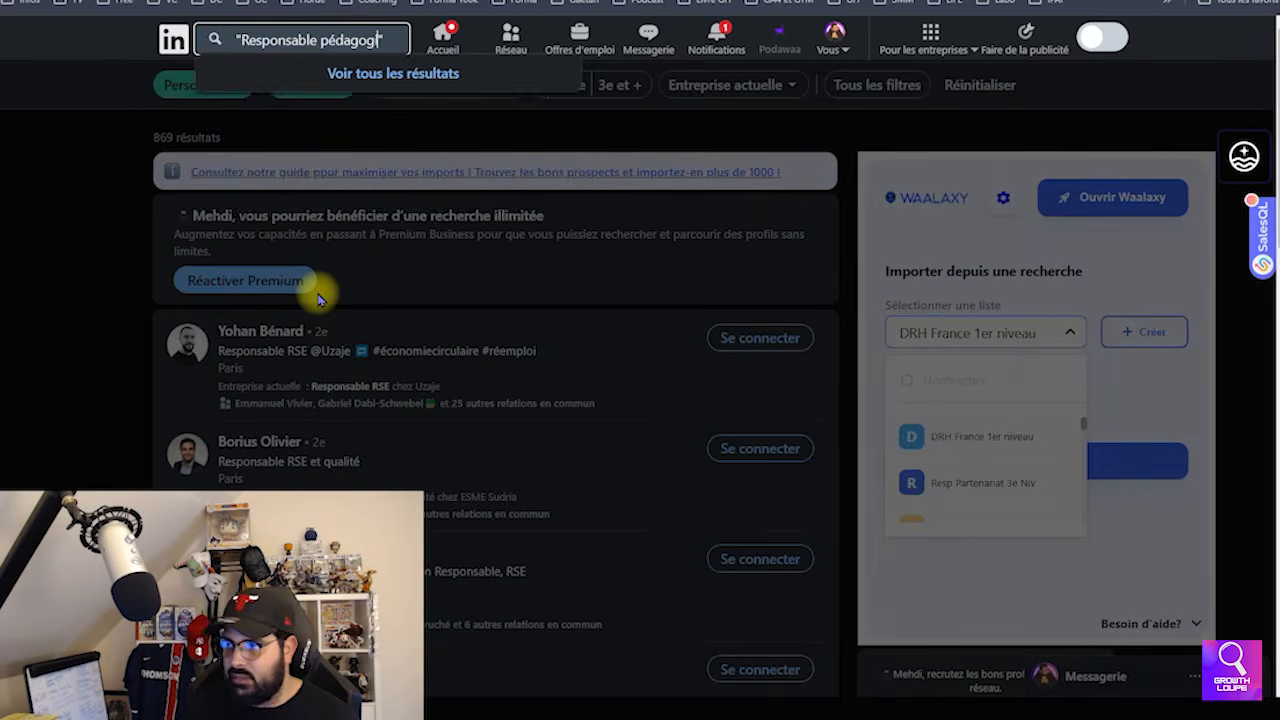
pyautogui.write('ique"')
pyautogui.press('Return')
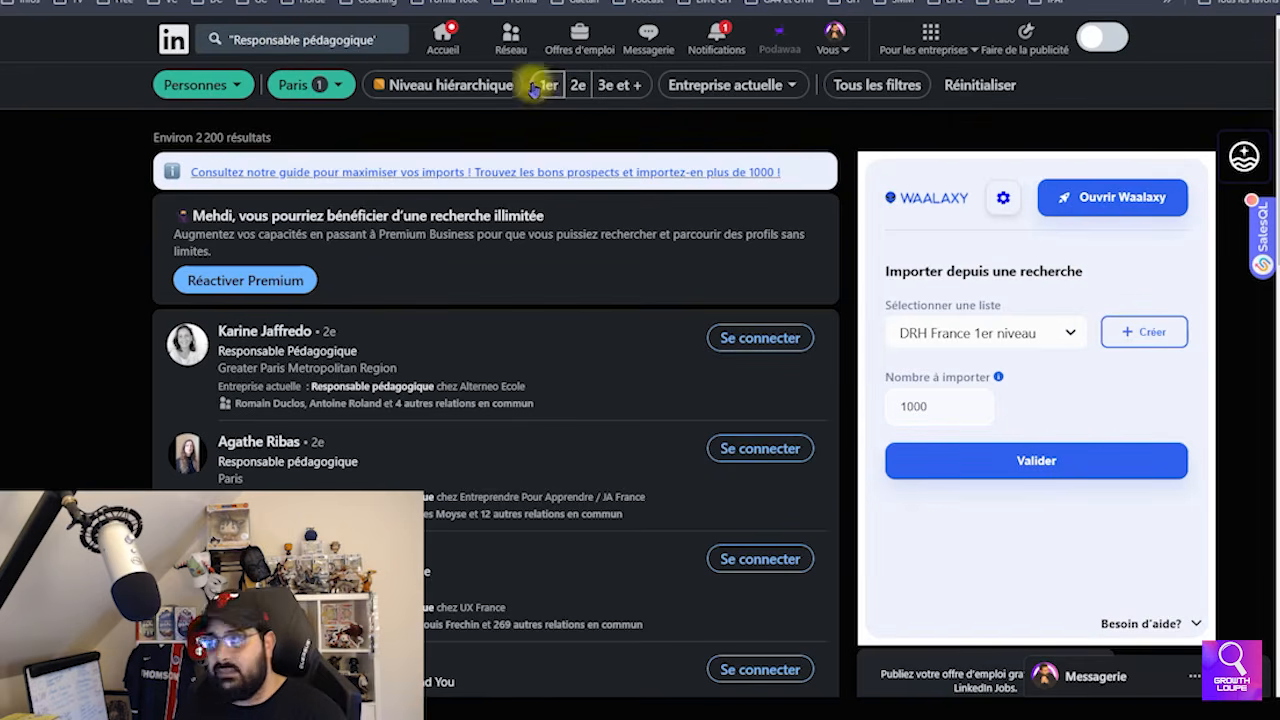
pyautogui.click(546, 86)
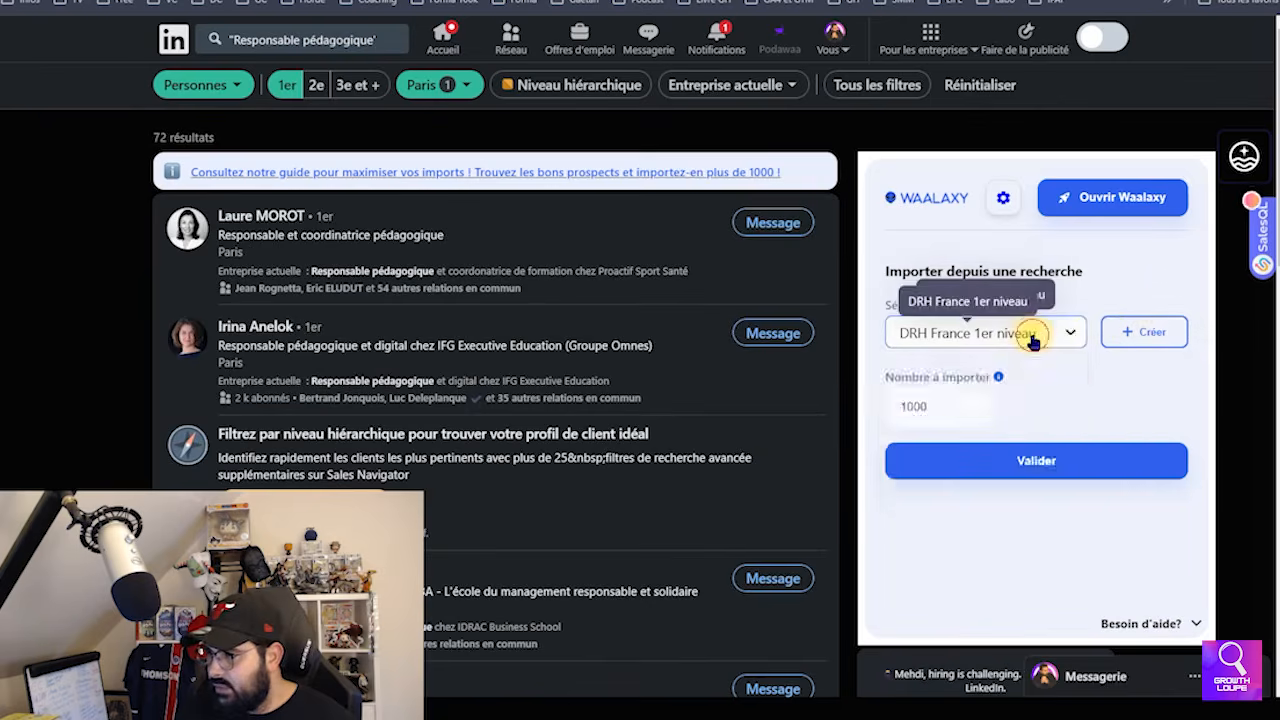
# Create the Waalaxy list "Resp Pédagogique 1er Niv" and import all the search results into it
pyautogui.click(1034, 334)
pyautogui.click(1141, 332)
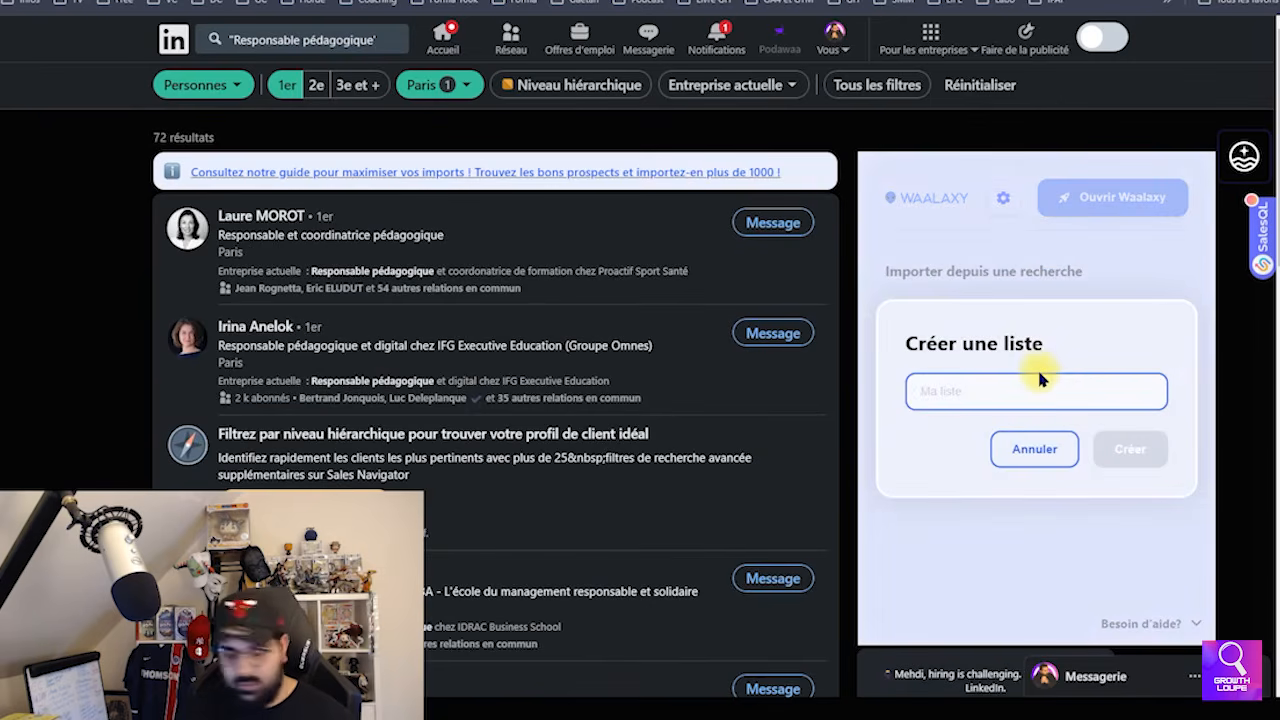
pyautogui.write('Responsable Pédagogique 1erNiv')
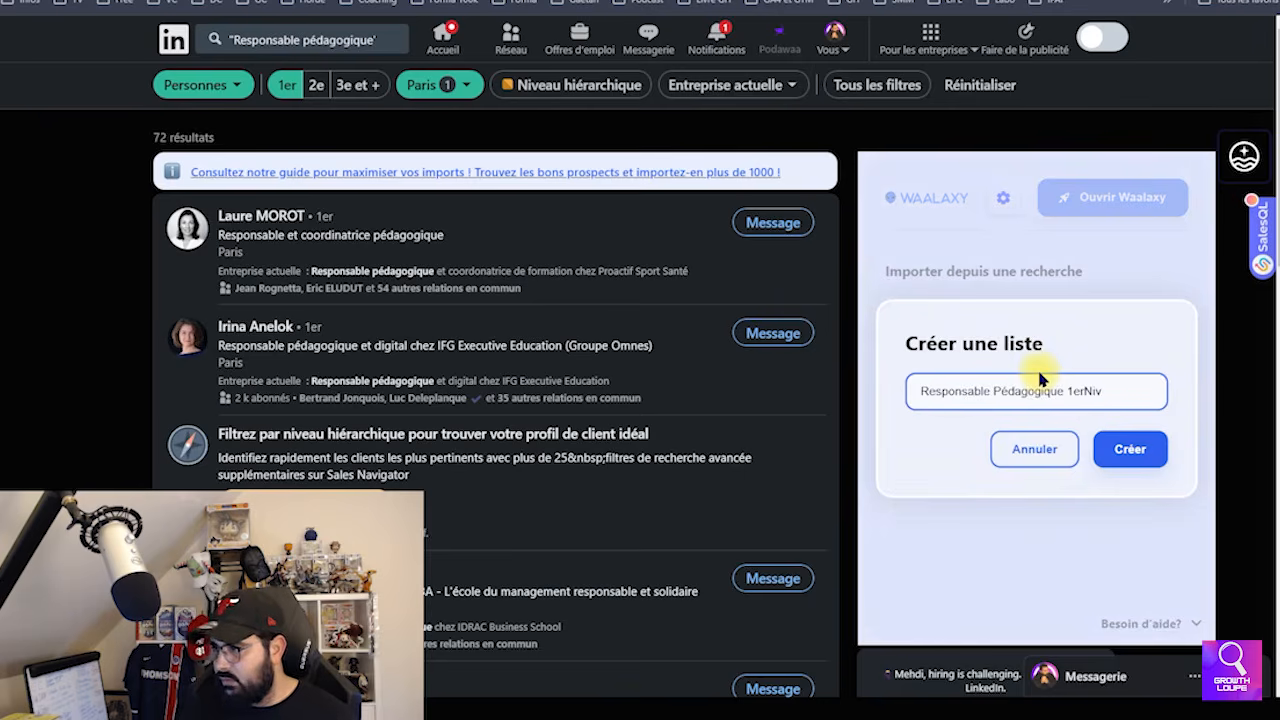
pyautogui.press('Right')
pyautogui.press('Right')
pyautogui.press('BackSpace')
pyautogui.press('BackSpace')
pyautogui.press('BackSpace')
pyautogui.press('BackSpace')
pyautogui.press('BackSpace')
pyautogui.press('BackSpace')
pyautogui.press('BackSpace')
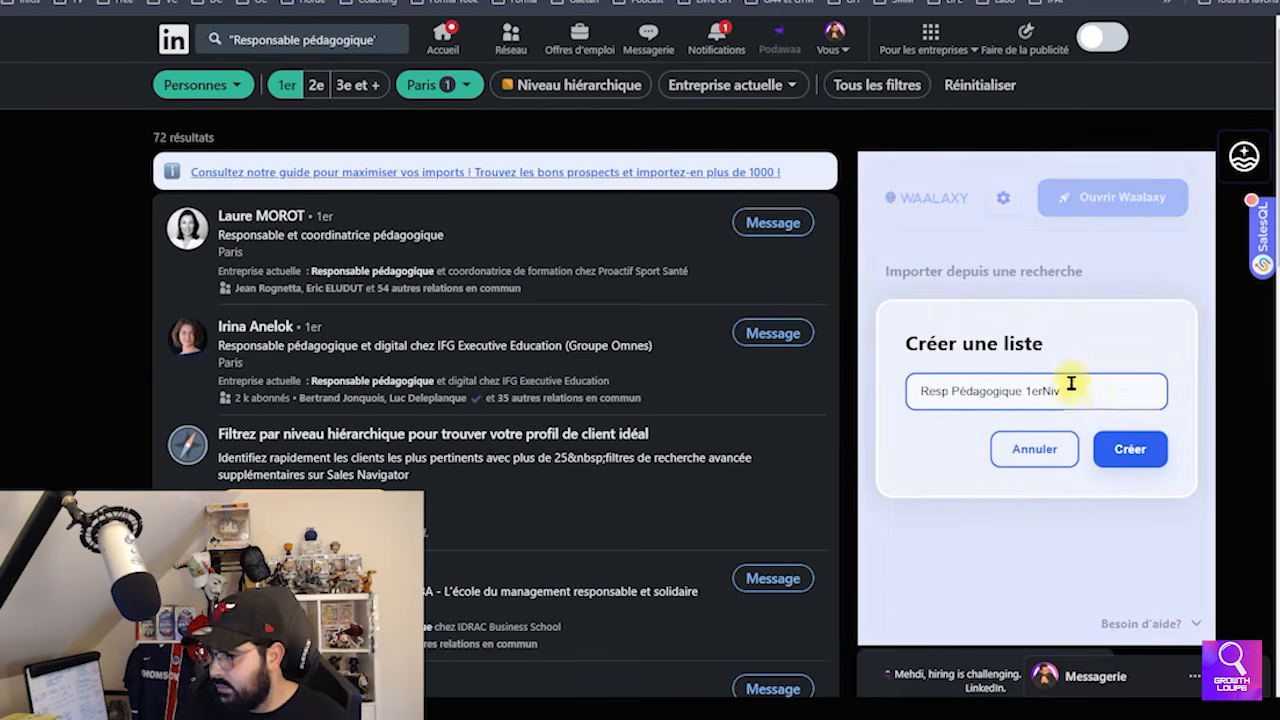
pyautogui.moveTo(1043, 391); pyautogui.dragTo(1051, 390)
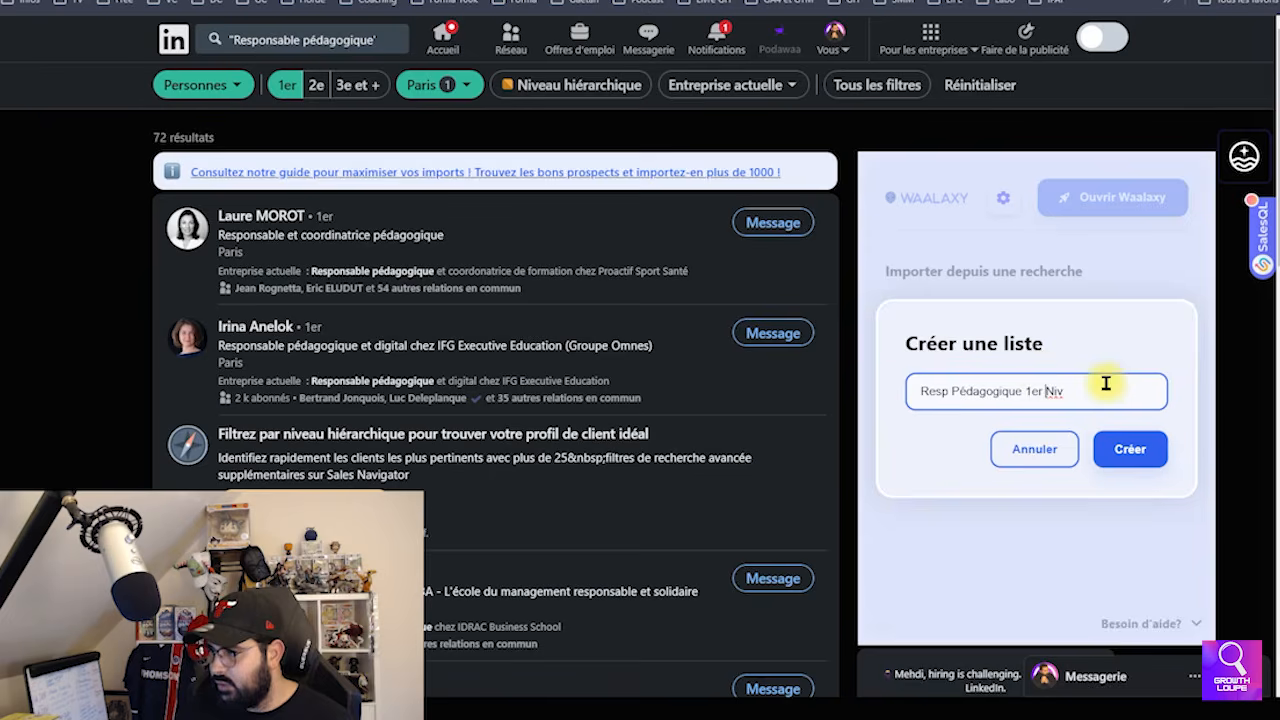
pyautogui.click(1128, 449)
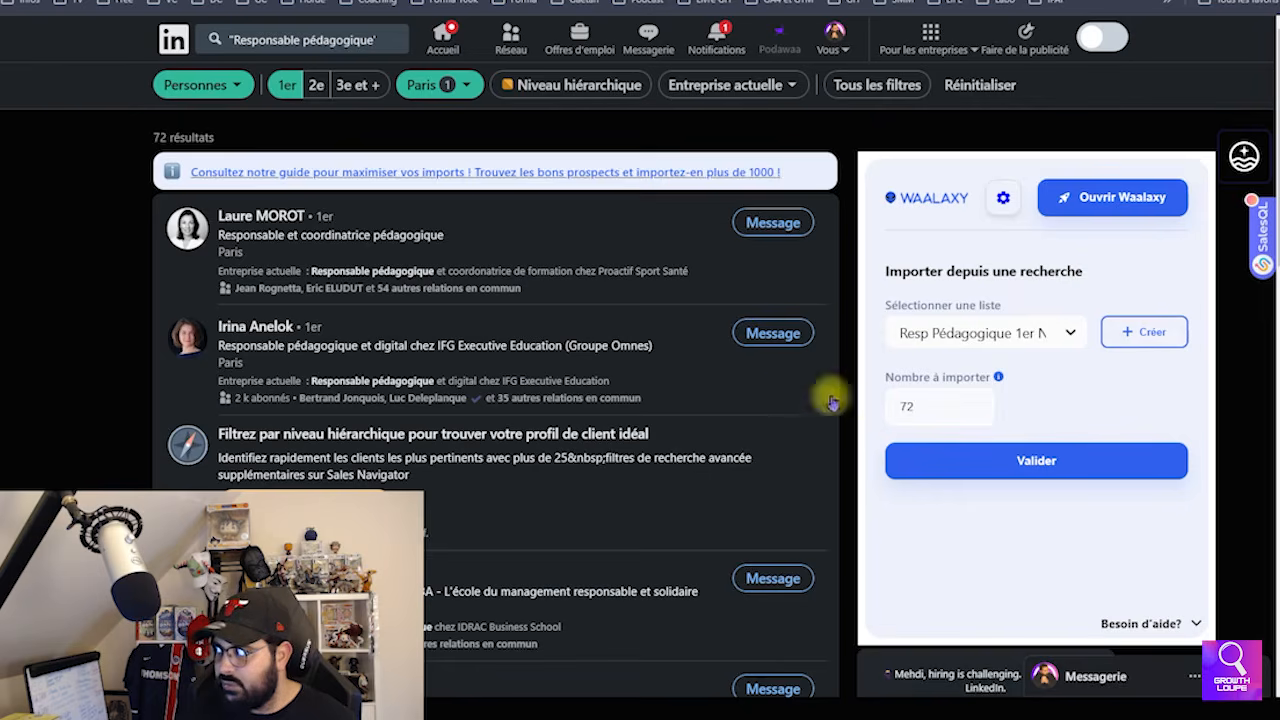
pyautogui.click(1065, 461)
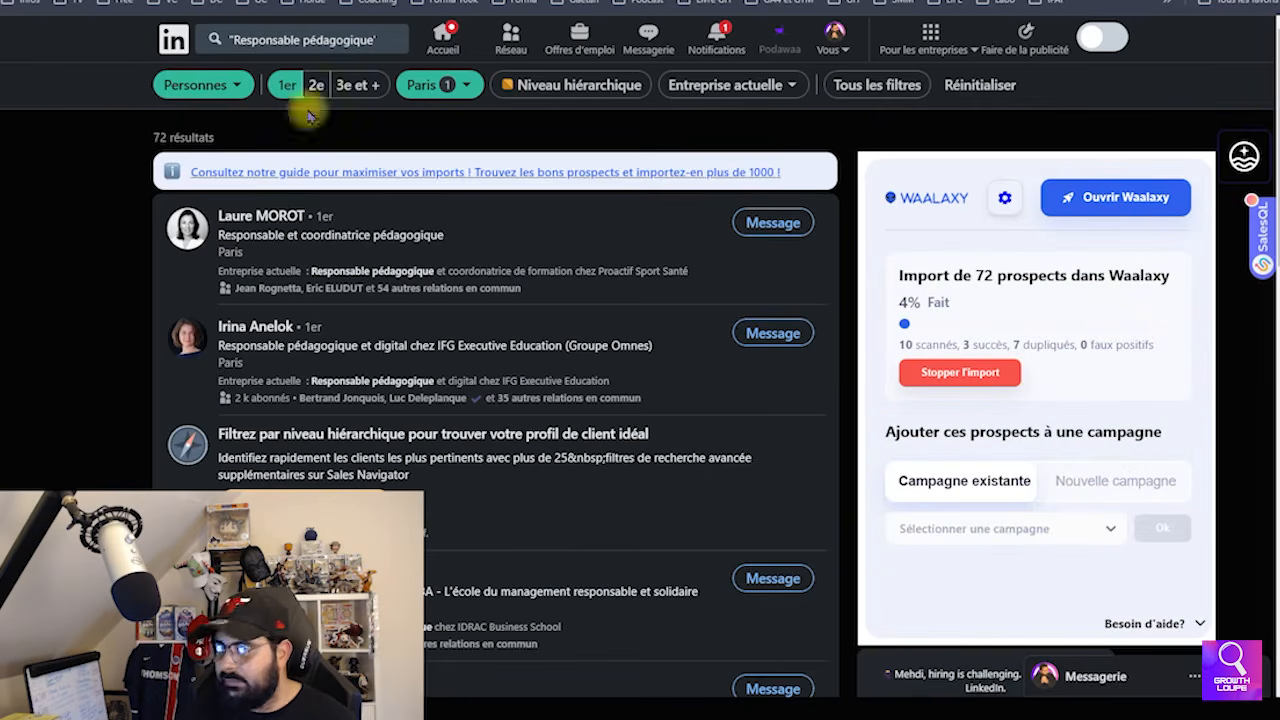
# Switch to Waalaxy and review the prospects imported into the "Resp Pédagogique 1er Niv" list
pyautogui.click(1106, 195)
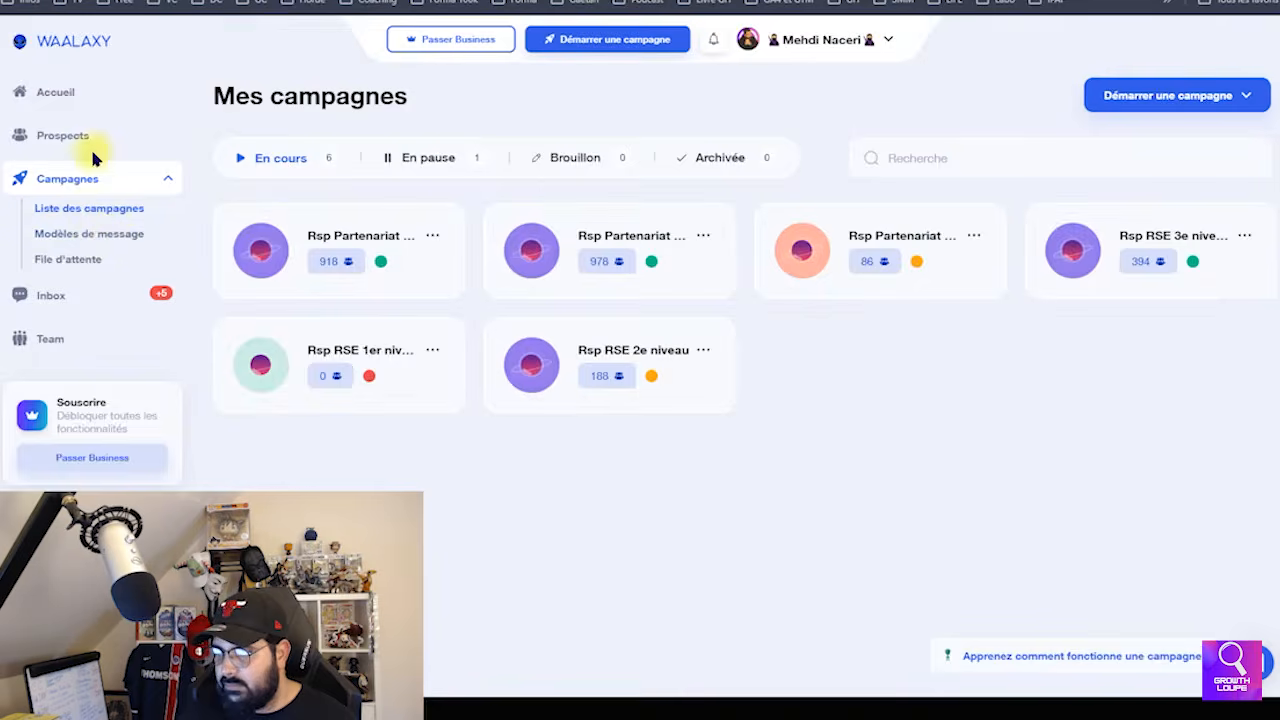
pyautogui.click(92, 152)
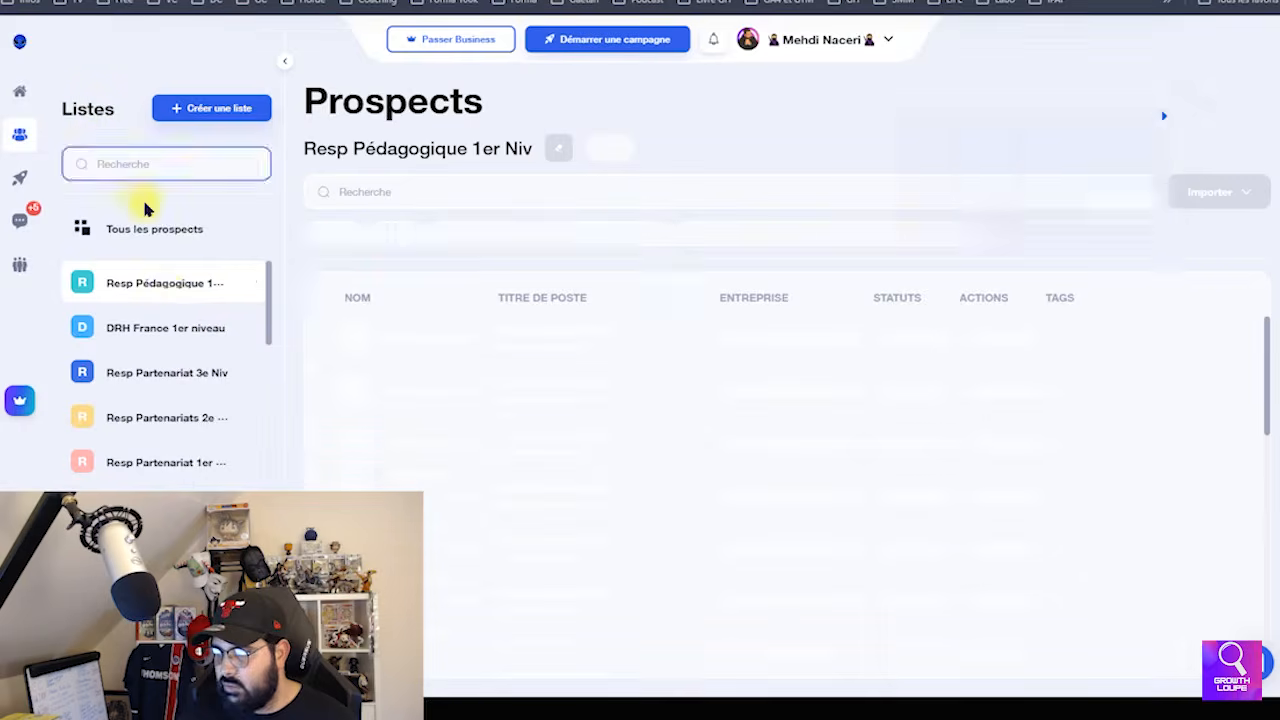
pyautogui.scroll(2, 716, 441)
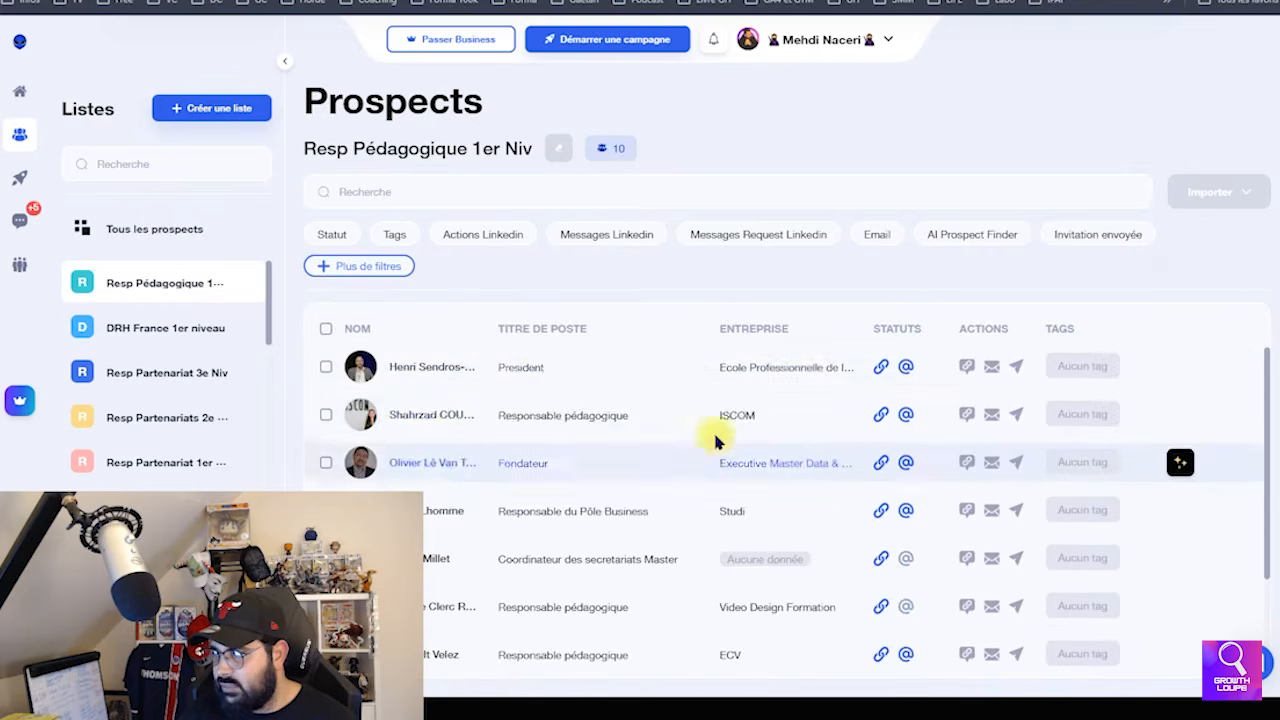
pyautogui.scroll(-2, 668, 470)
pyautogui.scroll(2, 740, 495)
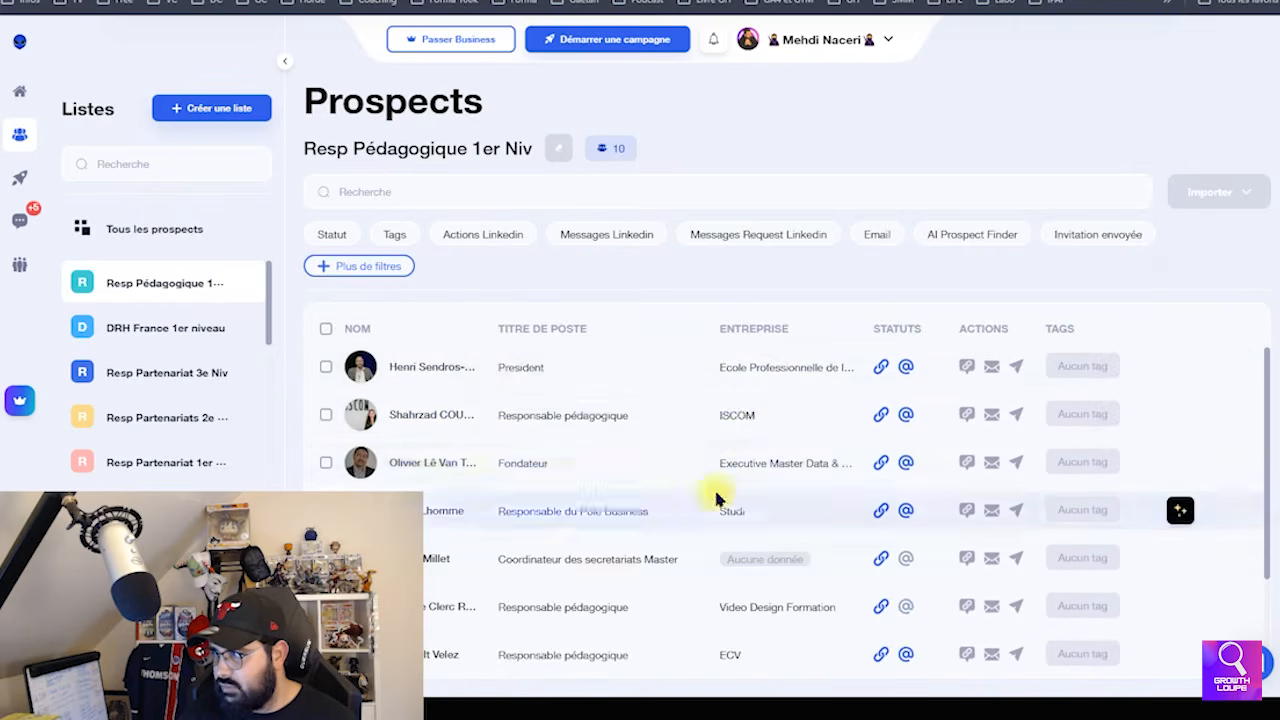
pyautogui.scroll(-2, 643, 485)
pyautogui.scroll(2, 630, 400)
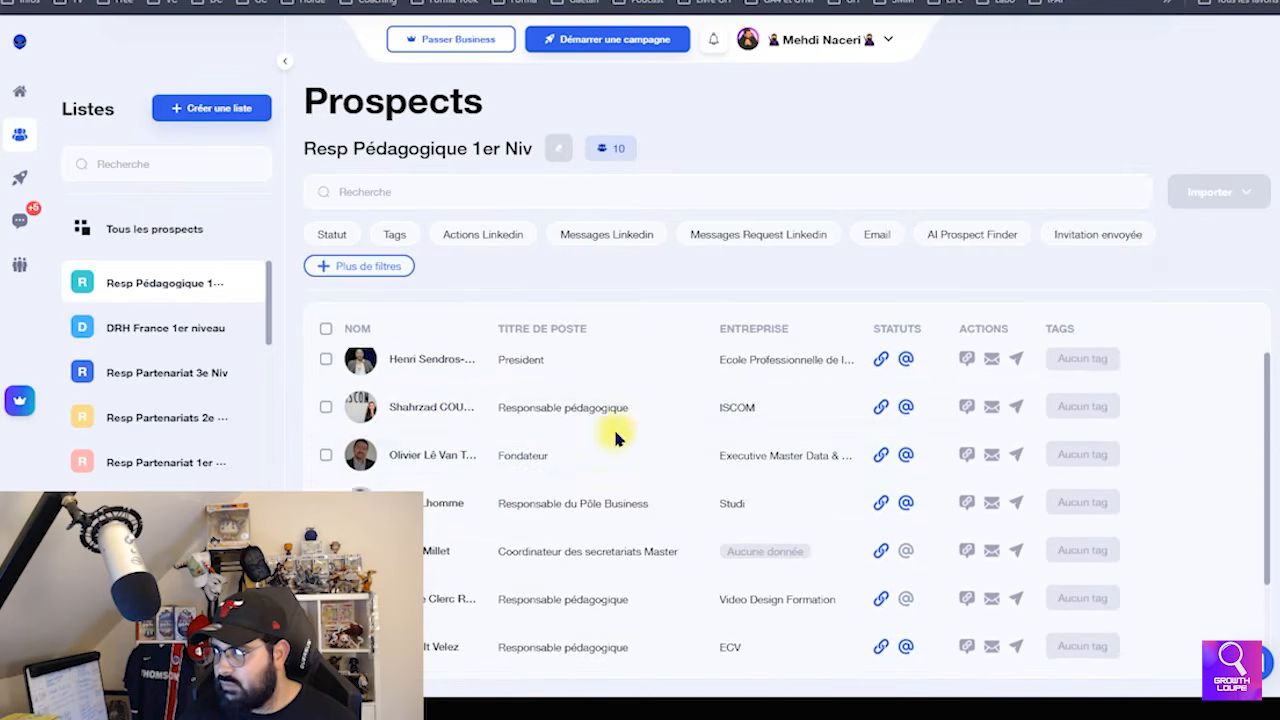
pyautogui.scroll(3, 591, 411)
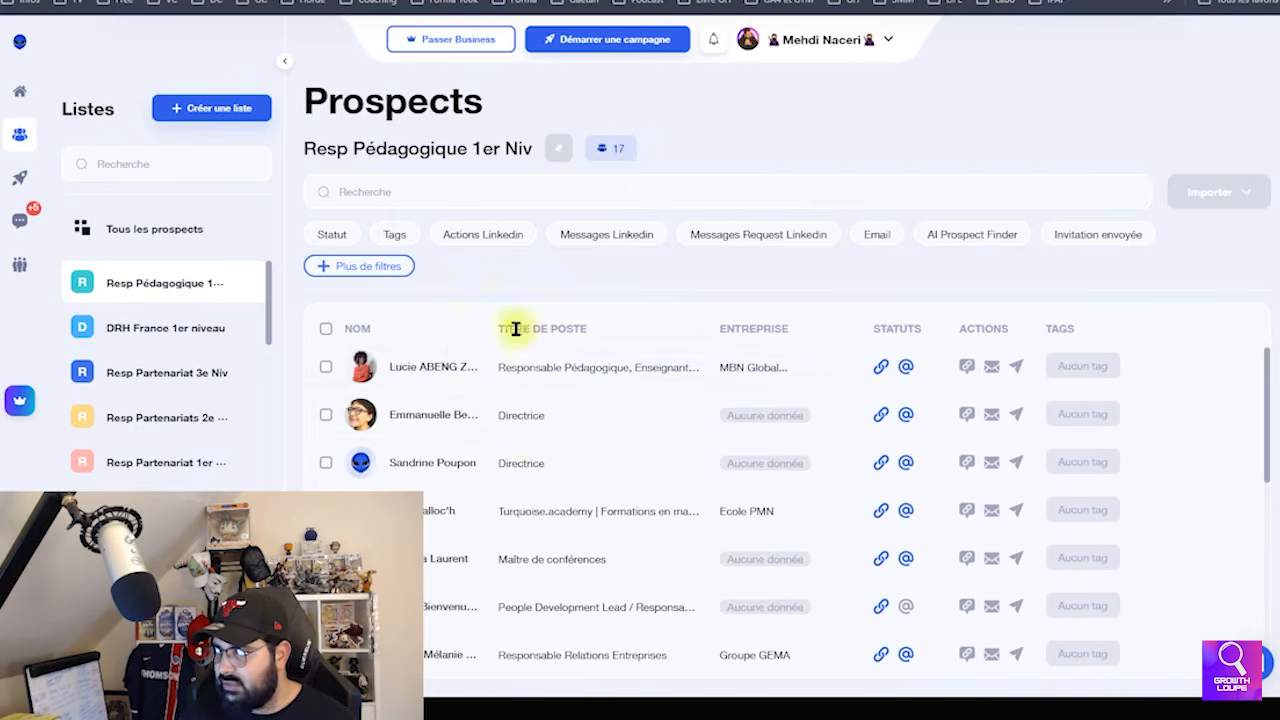
# Browse the recommended and LinkedIn campaign sequences to see which combinations of visits, follows, invitations and messages are offered
pyautogui.moveTo(626, 46)
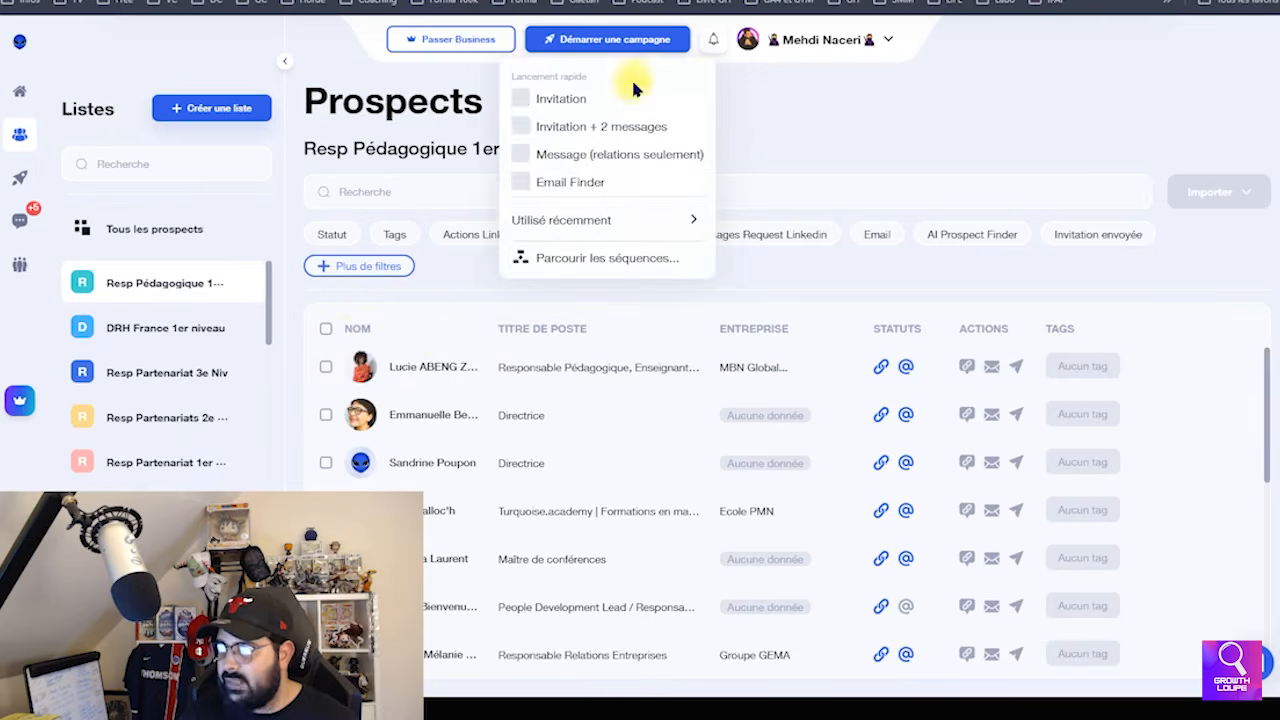
pyautogui.click(604, 257)
pyautogui.moveTo(520, 322)
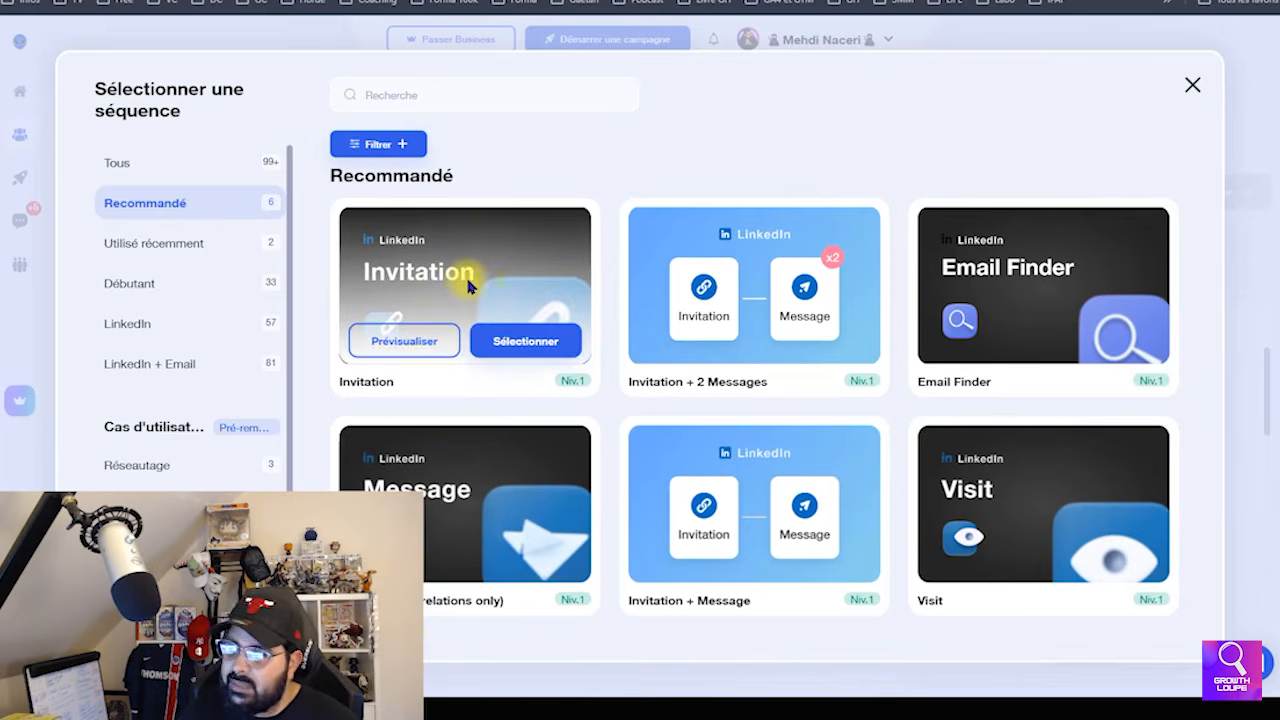
pyautogui.moveTo(995, 526)
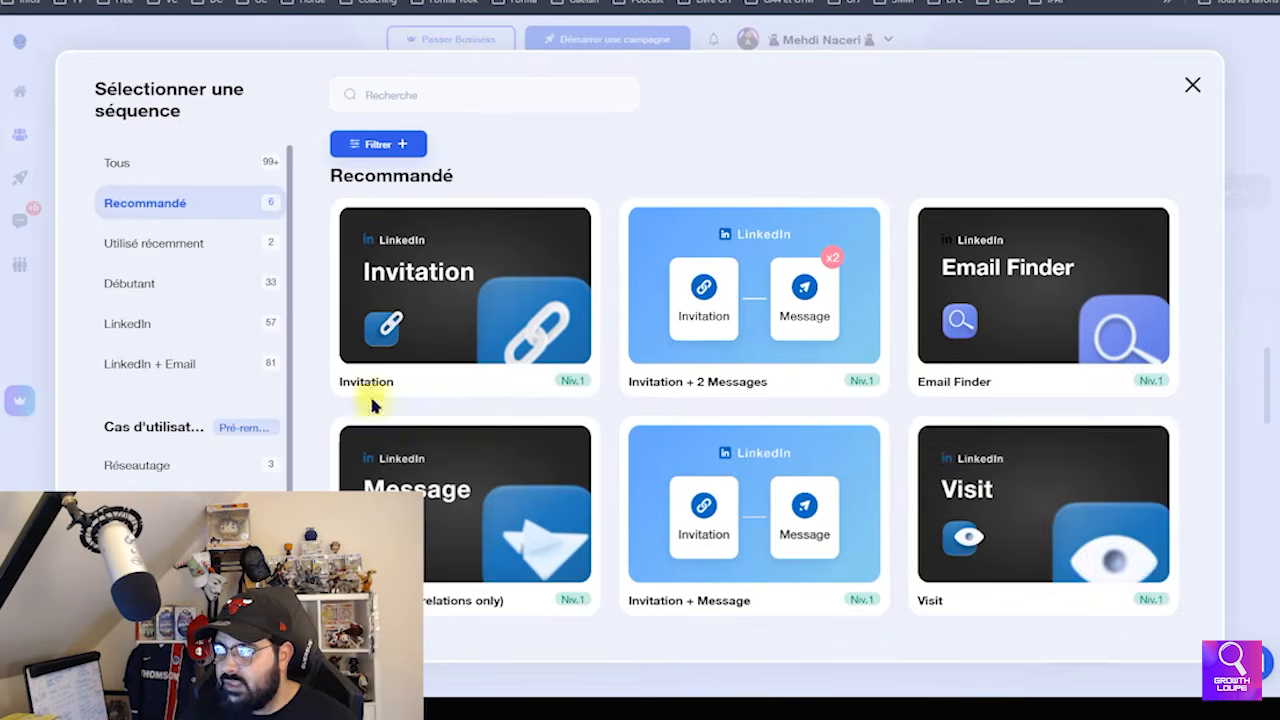
pyautogui.moveTo(994, 357)
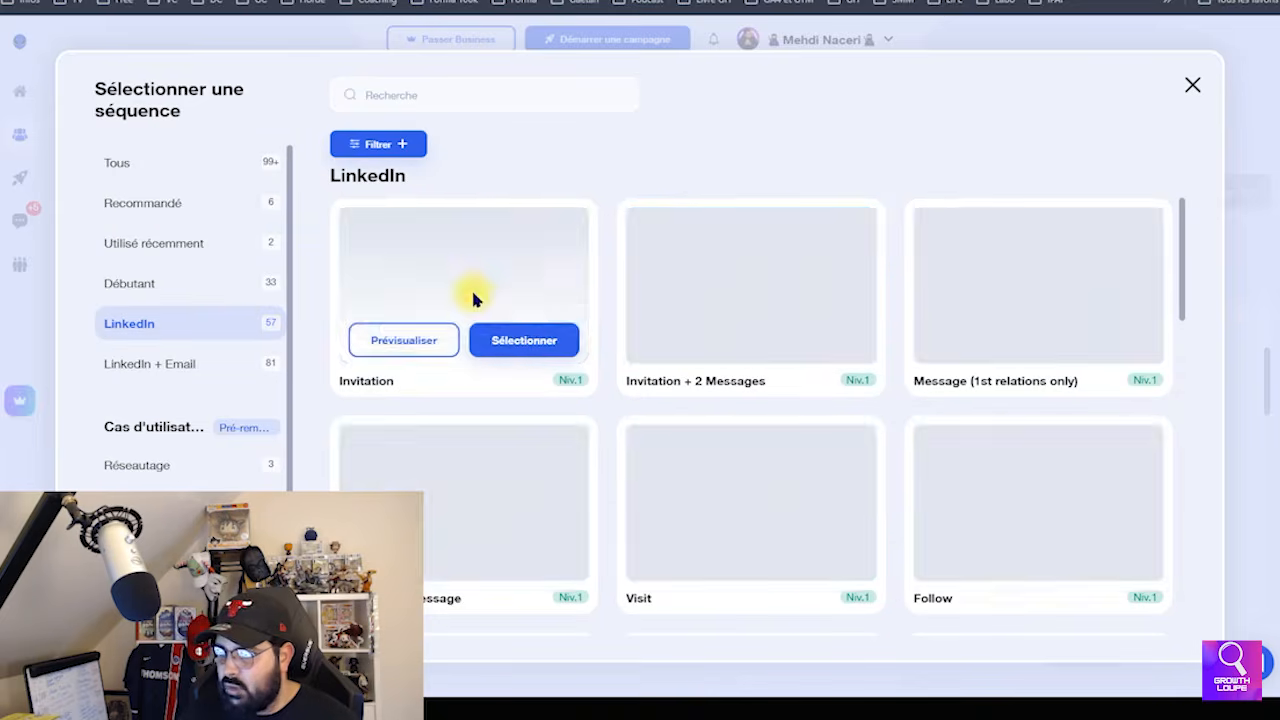
pyautogui.scroll(-3, 775, 250)
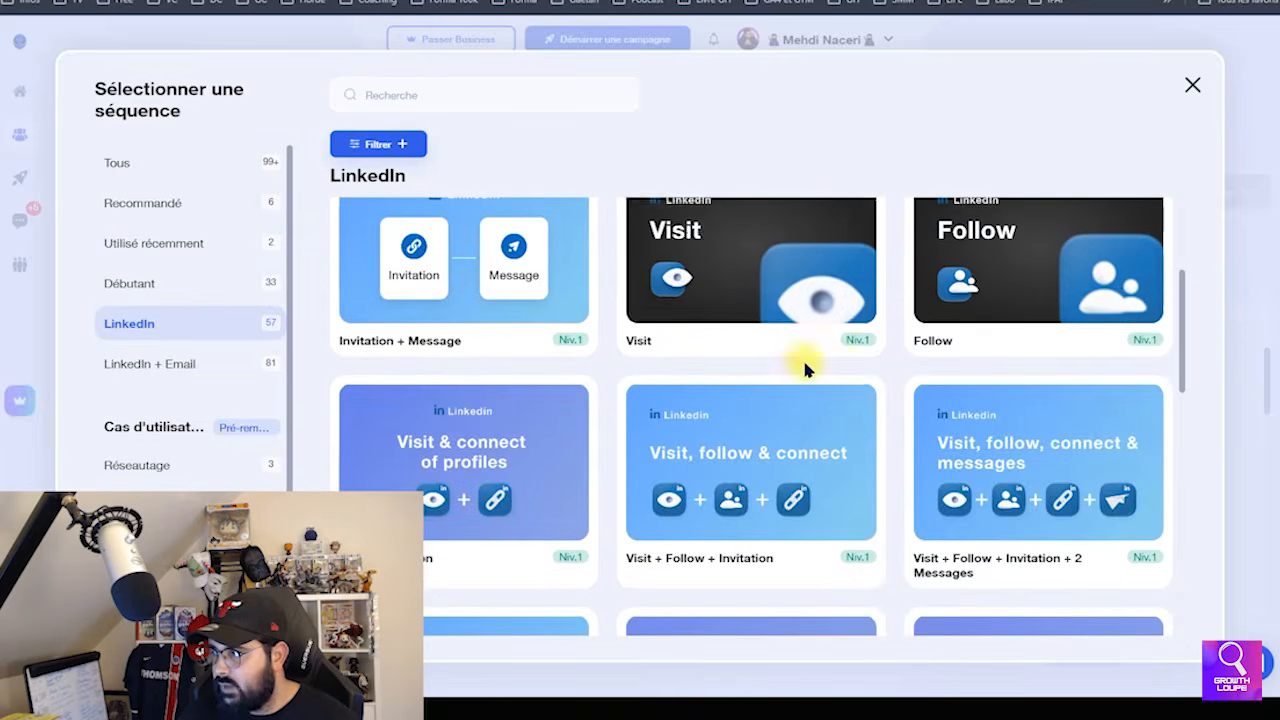
pyautogui.scroll(2, 971, 280)
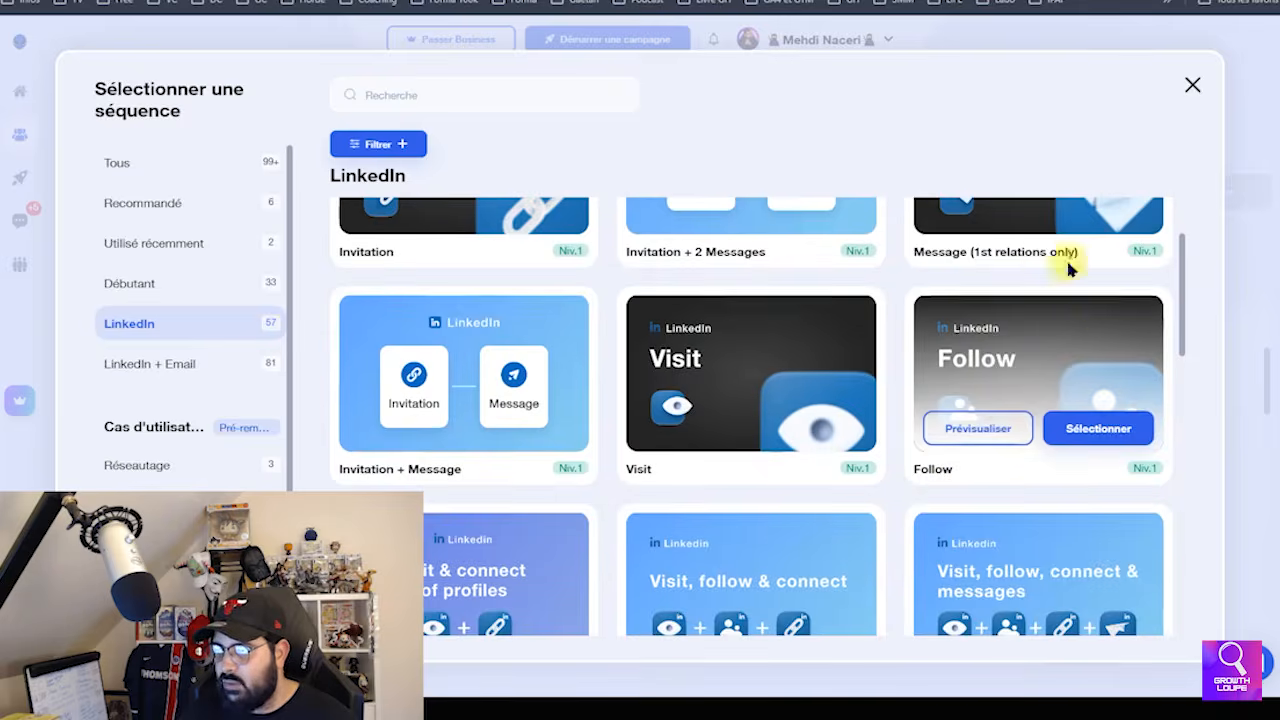
pyautogui.scroll(-3, 1054, 371)
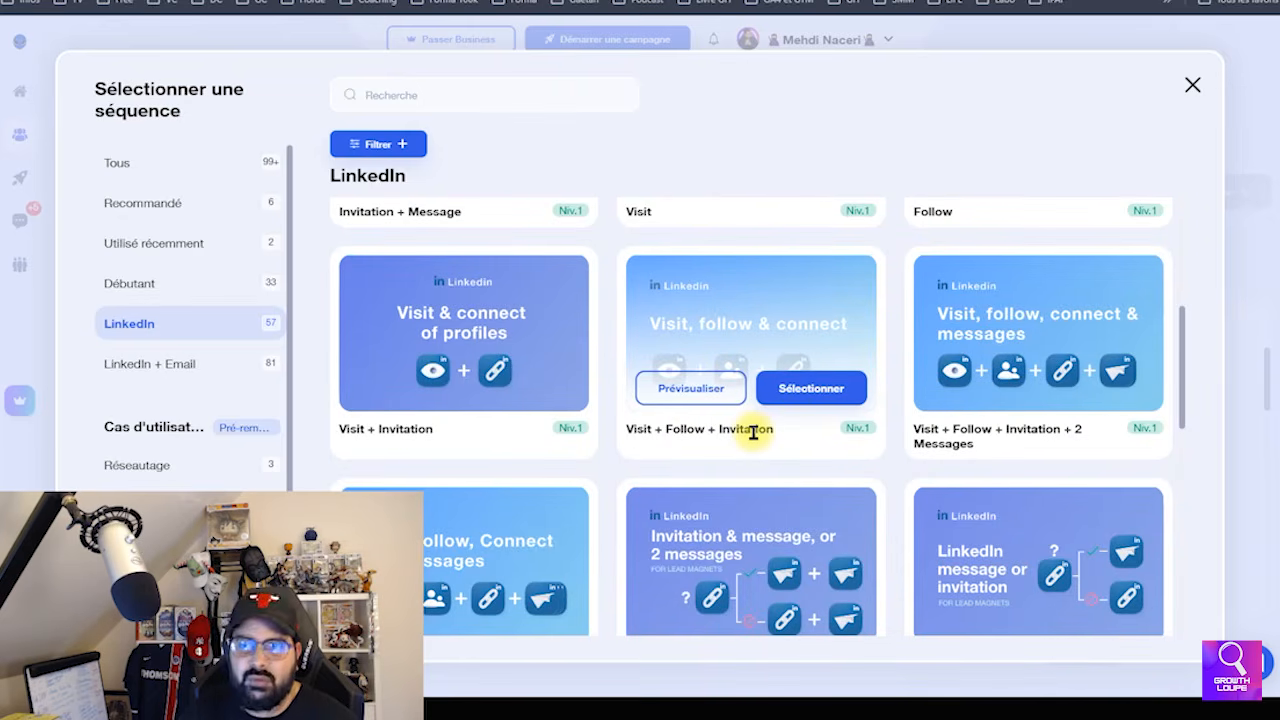
pyautogui.scroll(-3, 754, 432)
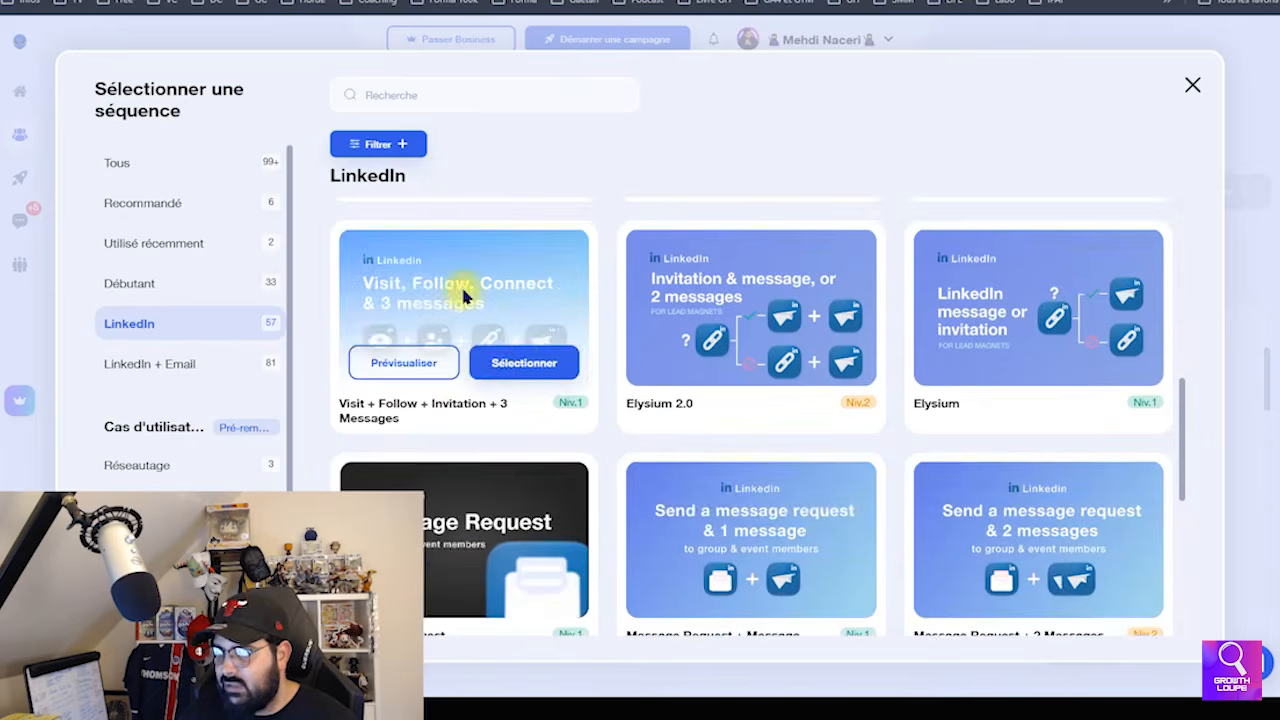
pyautogui.scroll(-2, 1040, 360)
pyautogui.scroll(-3, 790, 410)
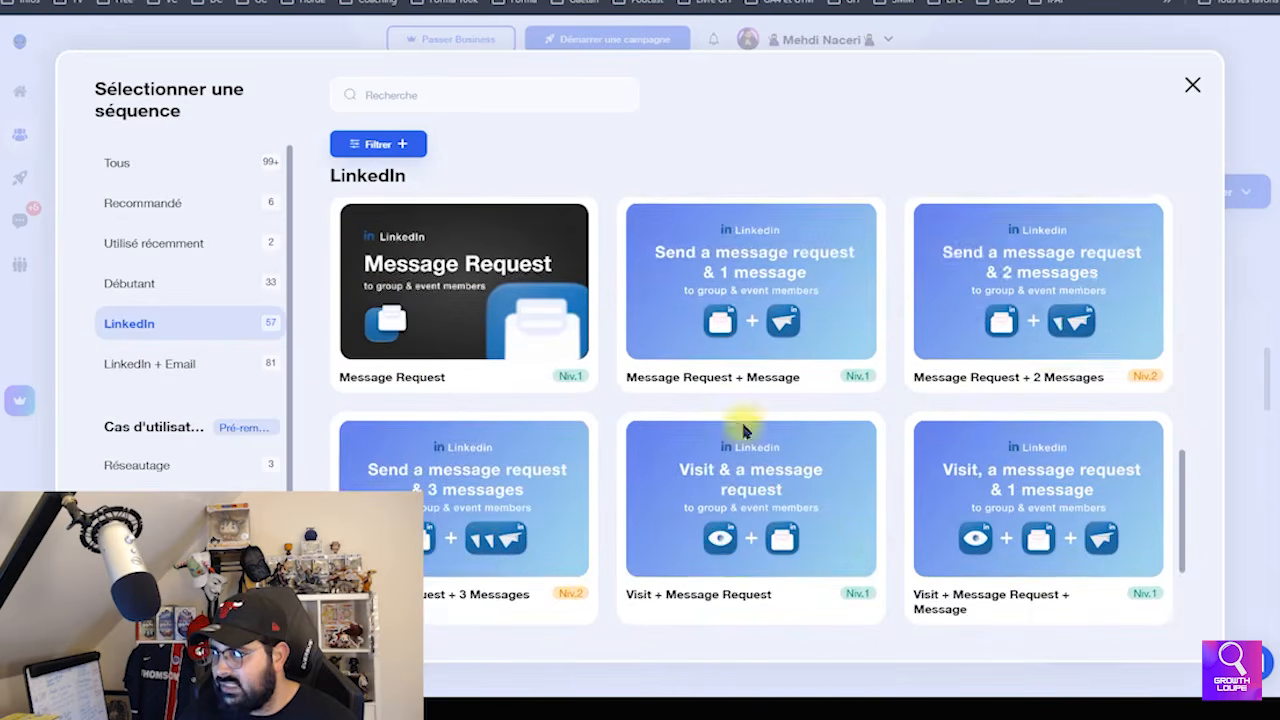
pyautogui.scroll(-4, 669, 400)
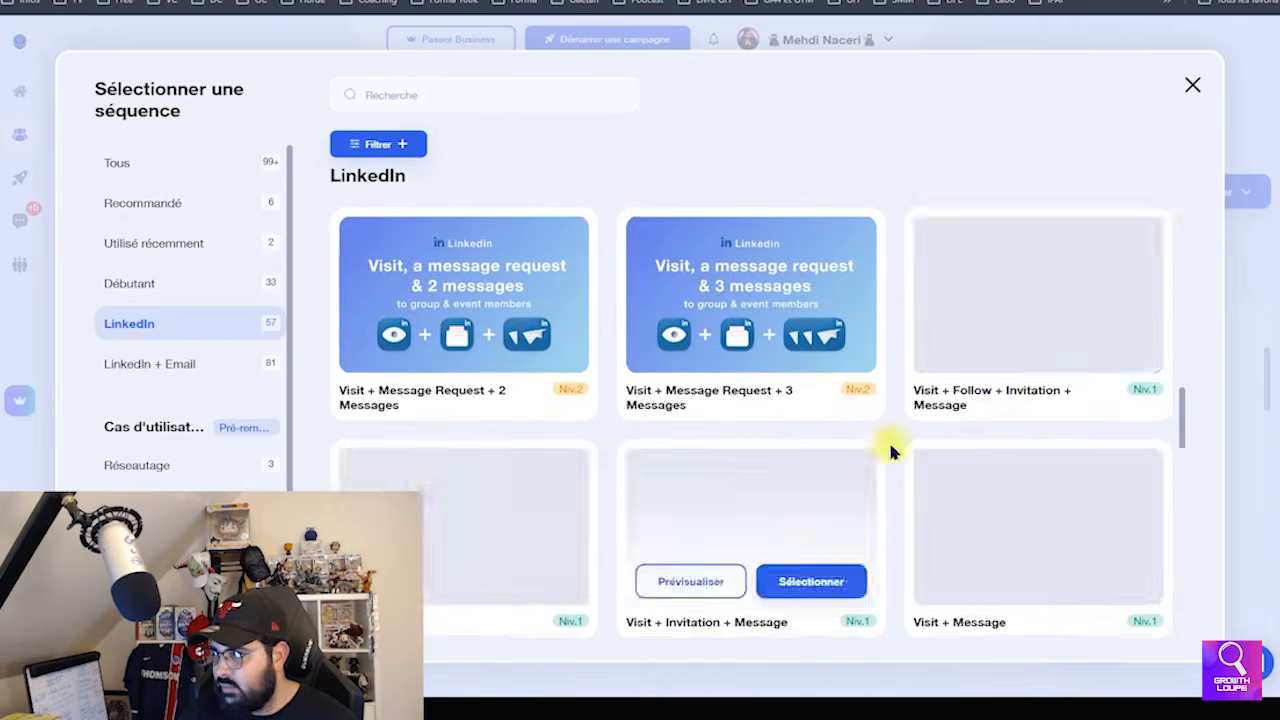
pyautogui.scroll(1, 1054, 349)
pyautogui.scroll(5, 790, 384)
pyautogui.click(1192, 86)
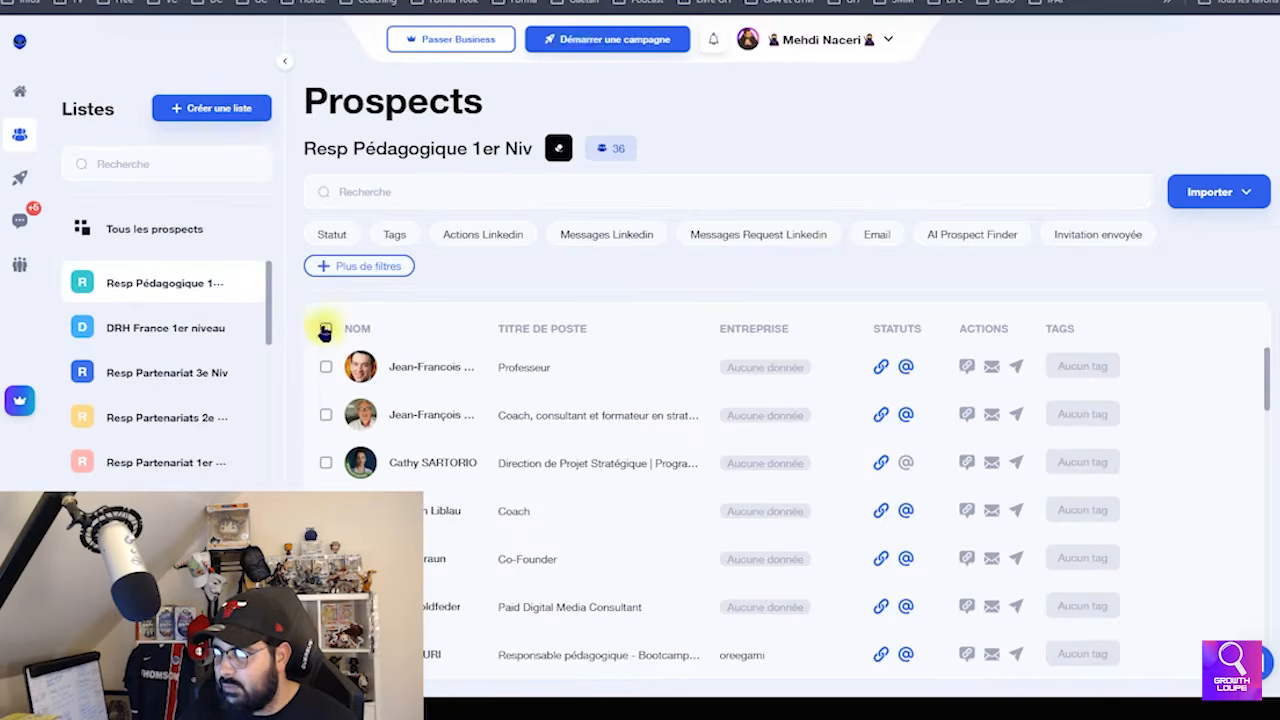
pyautogui.click(586, 40)
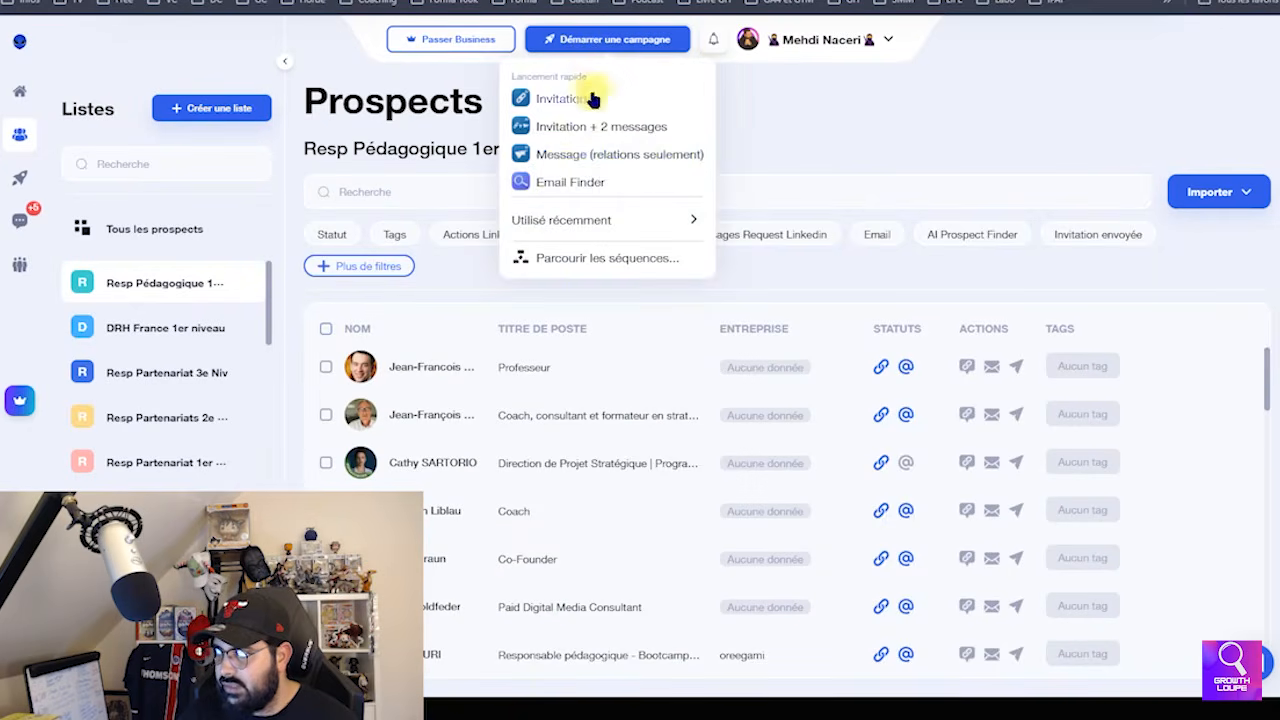
pyautogui.click(640, 160)
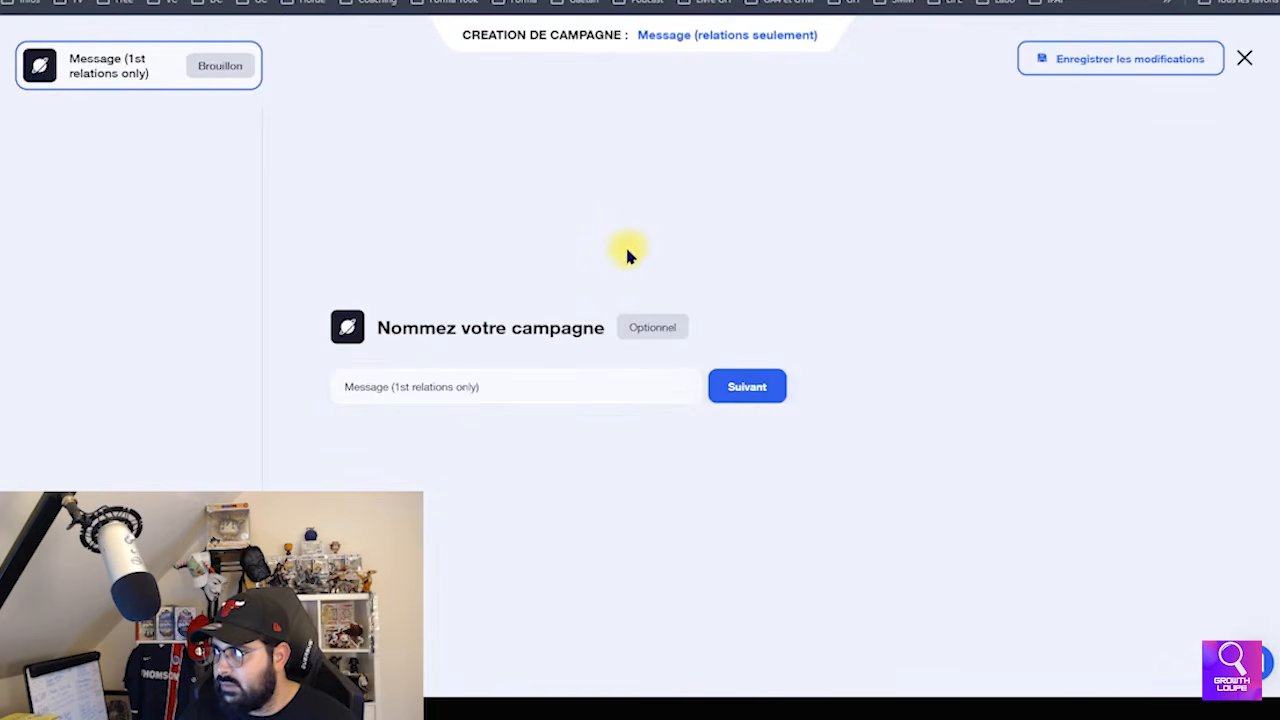
pyautogui.click(1244, 58)
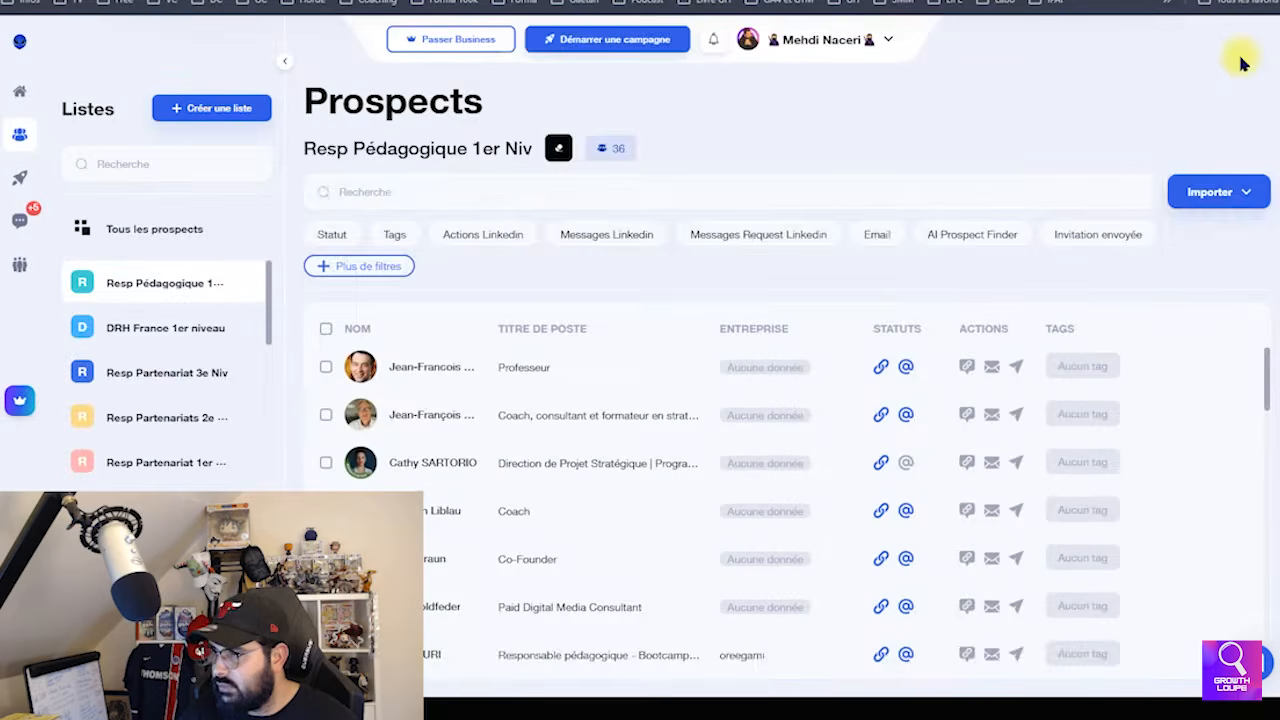
# Start a campaign with the recently used "2 Messages" sequence and name it "Campagne Resp Pédagogique 1er niv"
pyautogui.click(630, 40)
pyautogui.moveTo(654, 216)
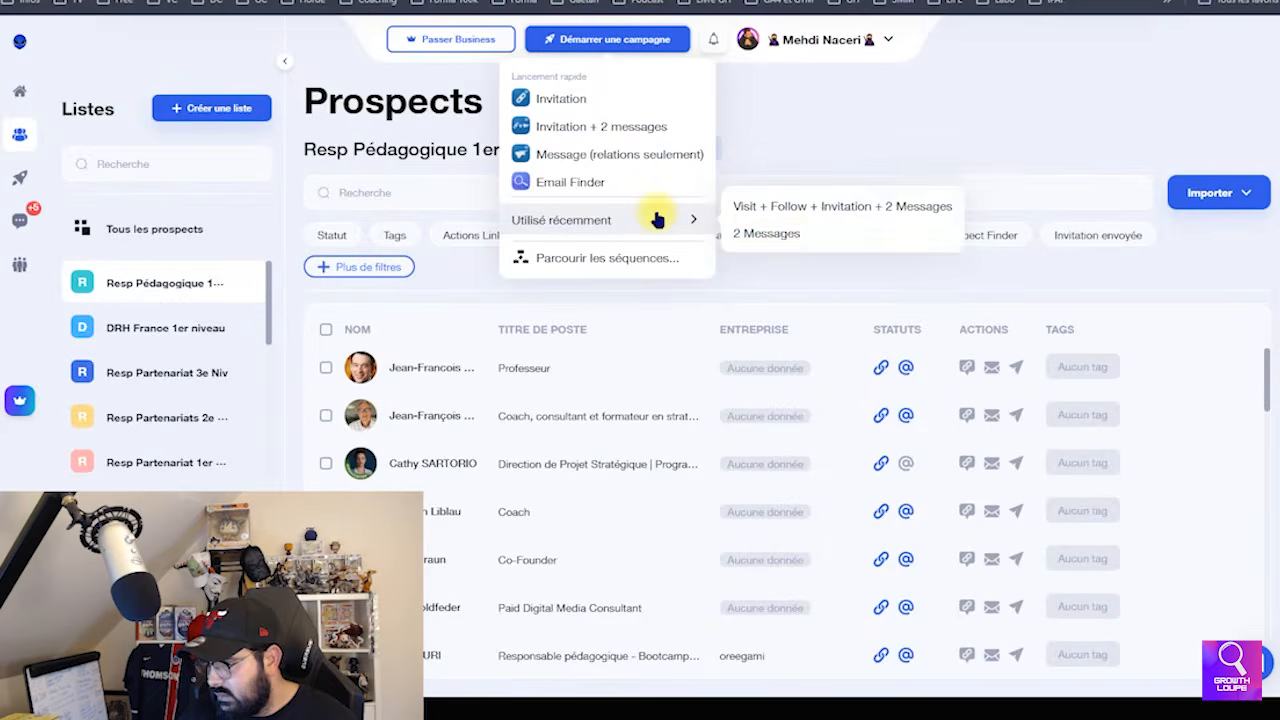
pyautogui.click(766, 233)
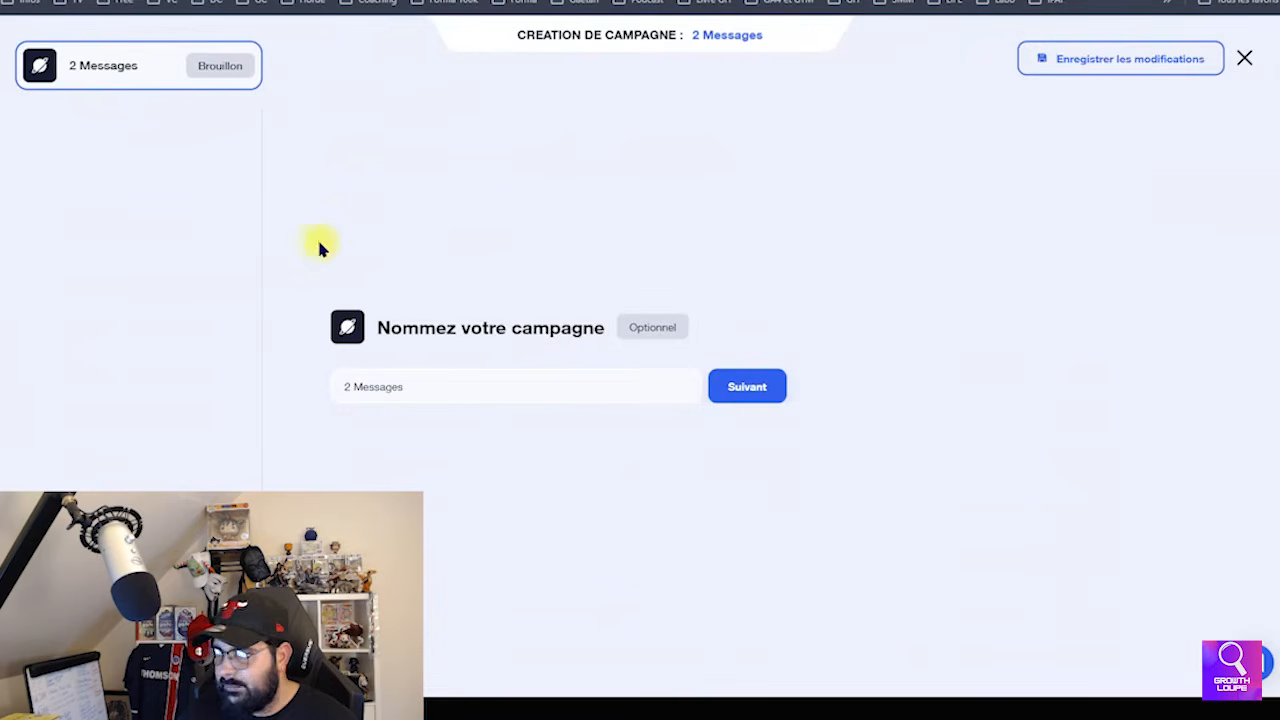
pyautogui.click(512, 382)
pyautogui.write('Campag')
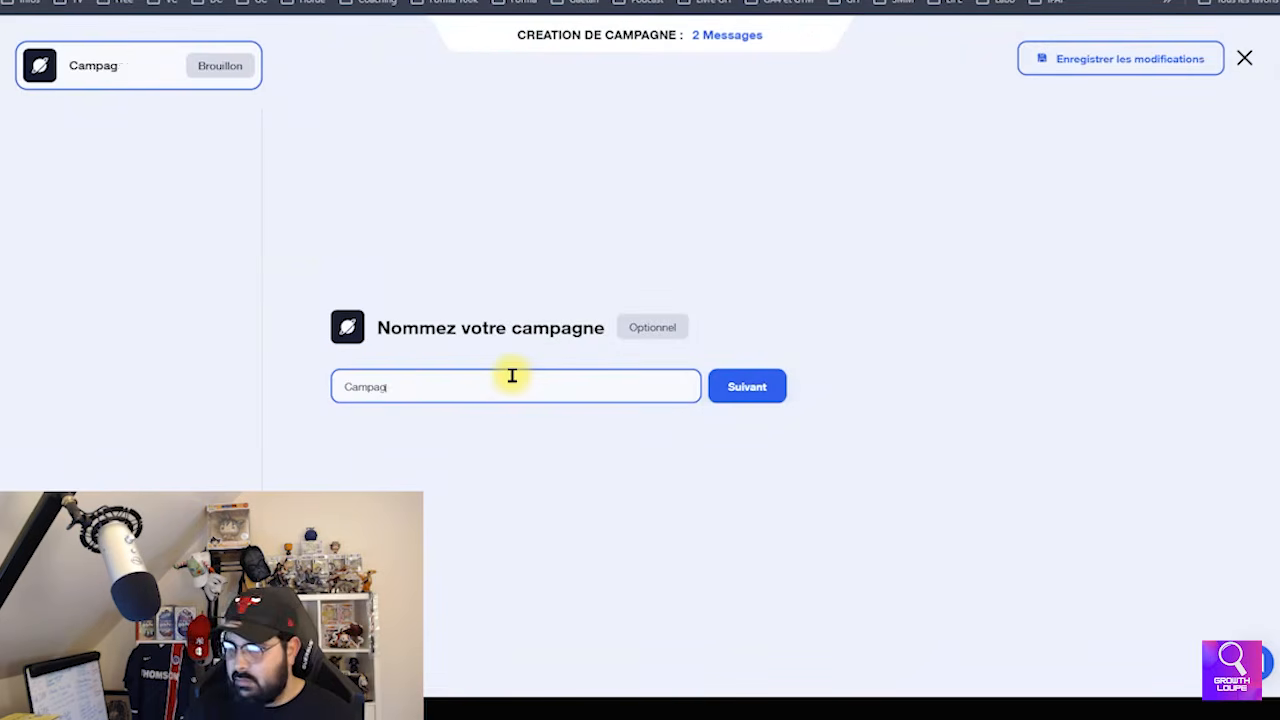
pyautogui.write('ne Resp Pédagogique')
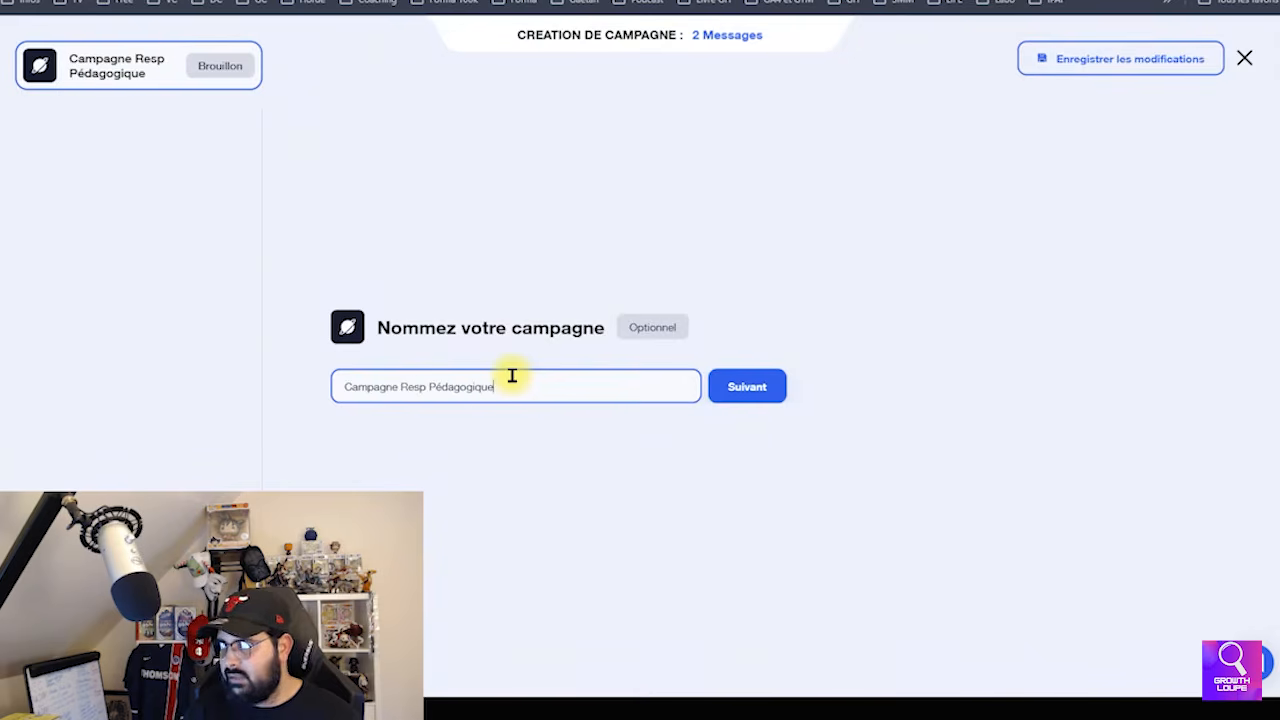
pyautogui.write(' 1er niv')
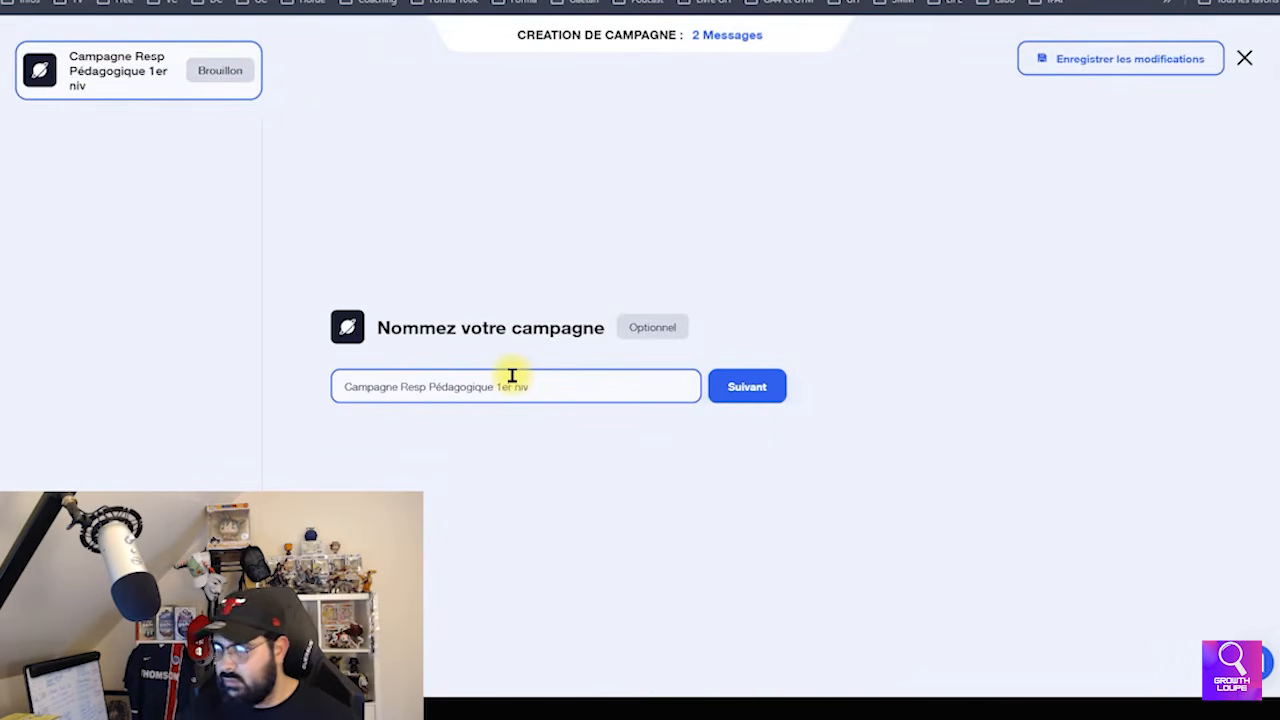
pyautogui.press('Return')
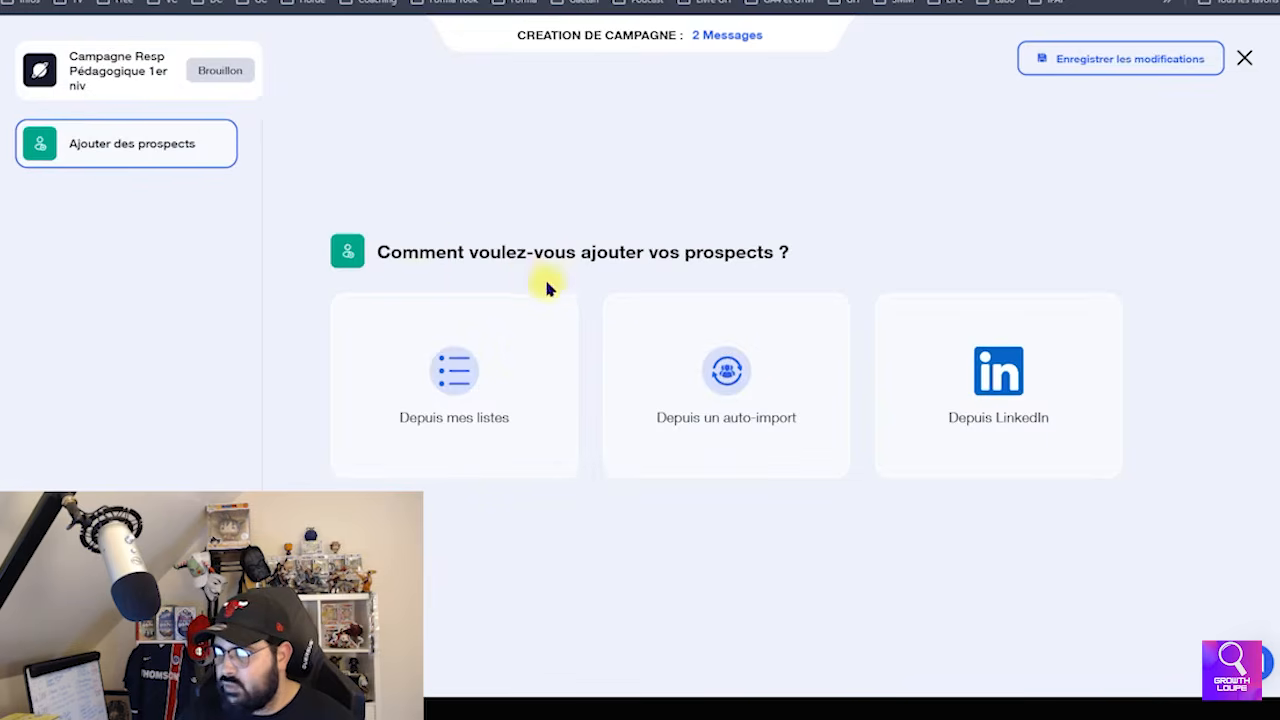
# Add the prospects to the campaign from the existing list "Resp Pédagogique 1er Niv"
pyautogui.click(484, 362)
pyautogui.click(569, 354)
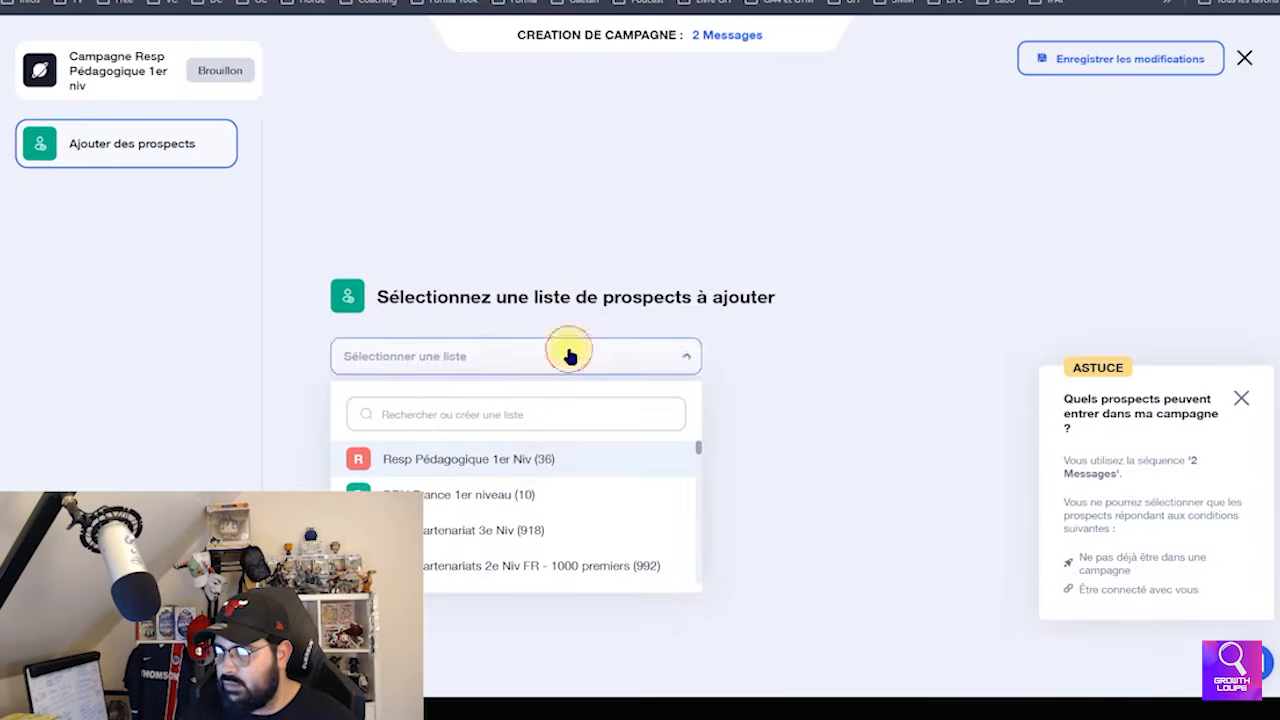
pyautogui.click(517, 462)
pyautogui.click(491, 367)
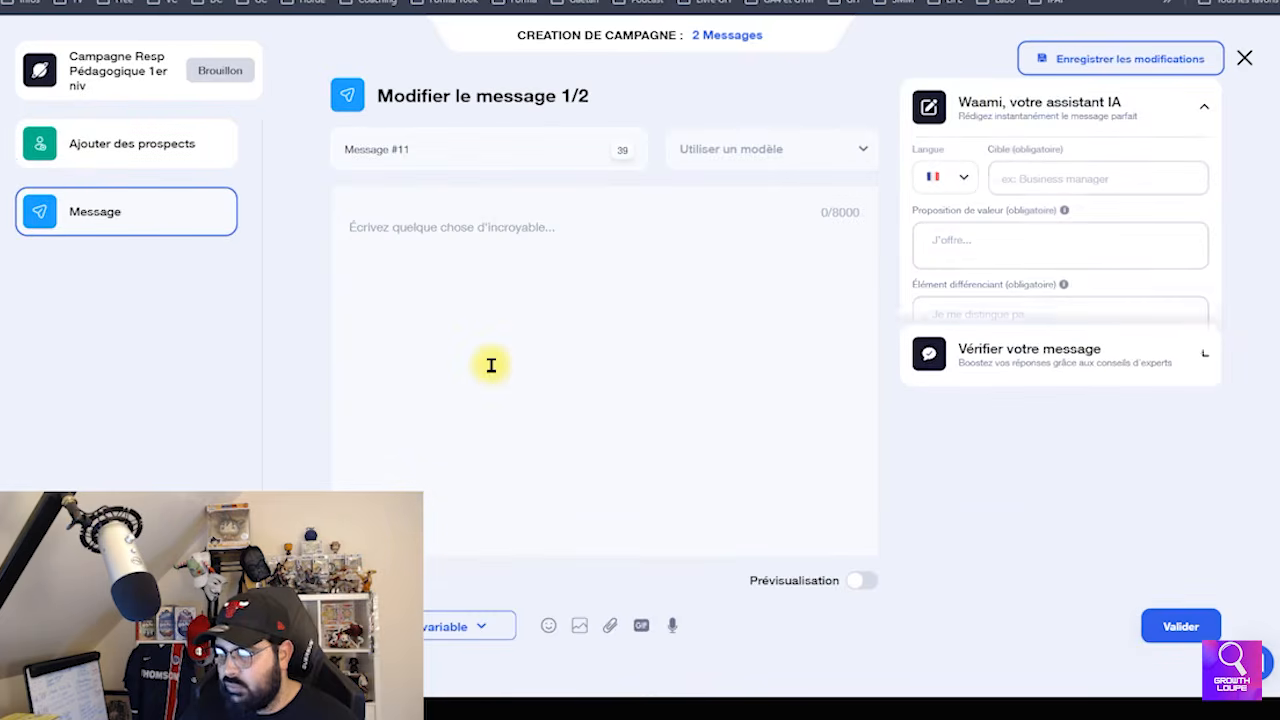
# Fill the first message from the saved template "PROSPECTIN Responsable Pédagogique-Paris - Message #1 Resp Pédago"
pyautogui.click(460, 244)
pyautogui.click(808, 150)
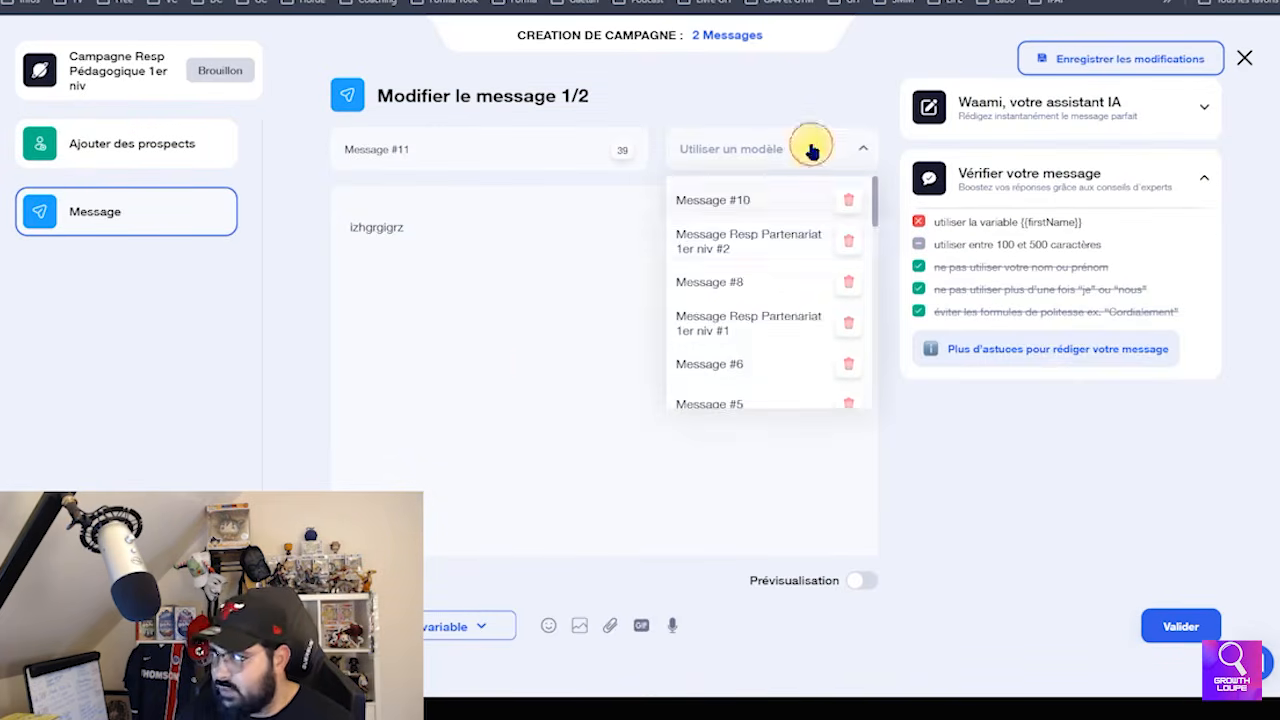
pyautogui.scroll(-5, 800, 275)
pyautogui.scroll(-2, 800, 270)
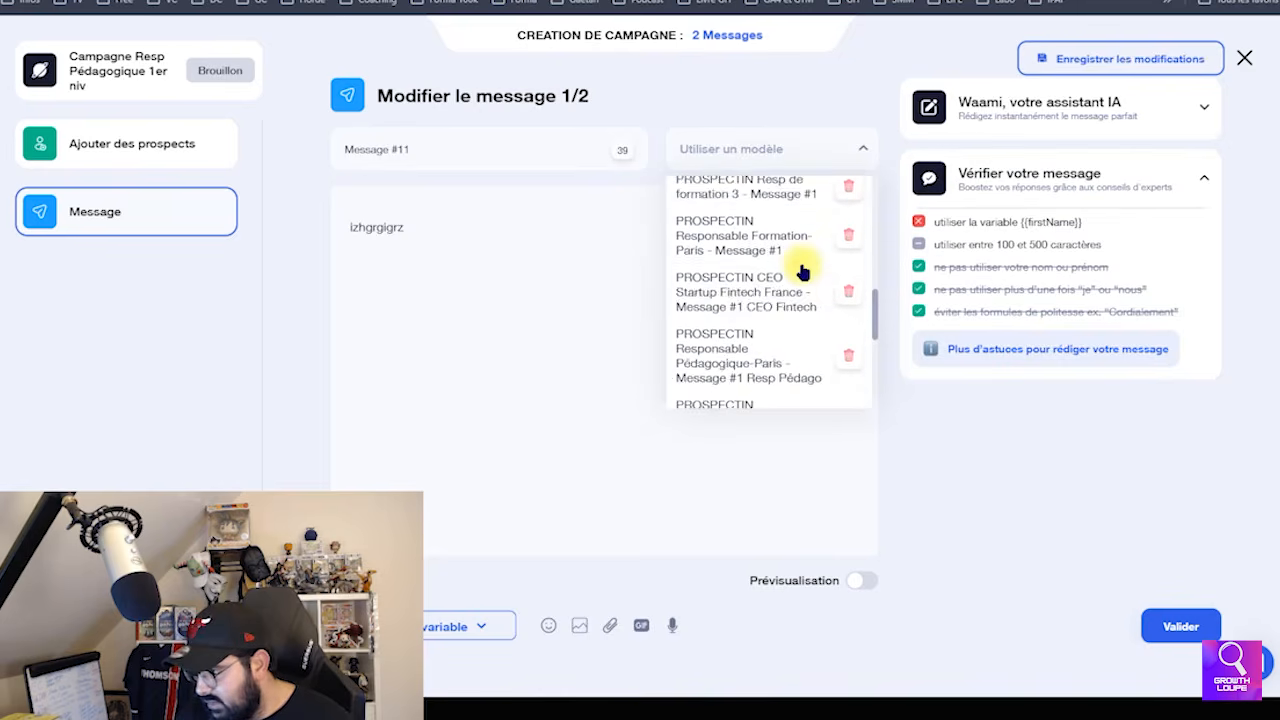
pyautogui.scroll(2, 800, 265)
pyautogui.scroll(-2, 787, 312)
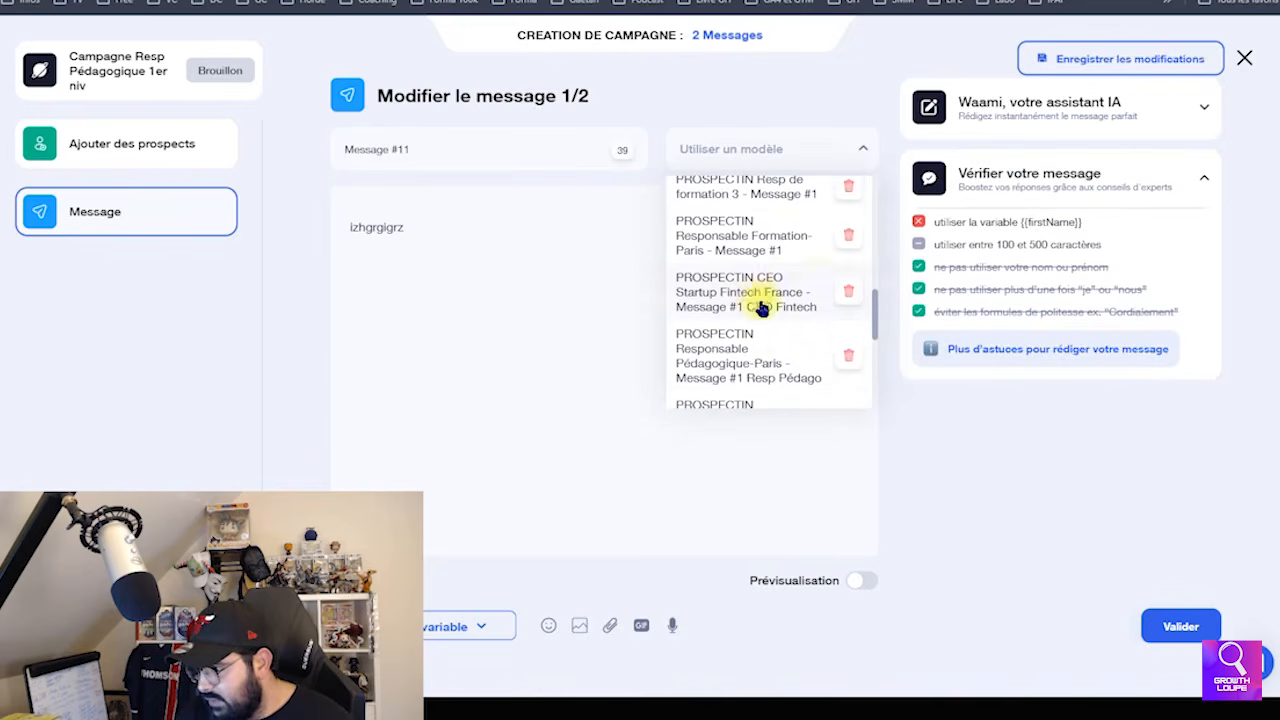
pyautogui.click(756, 350)
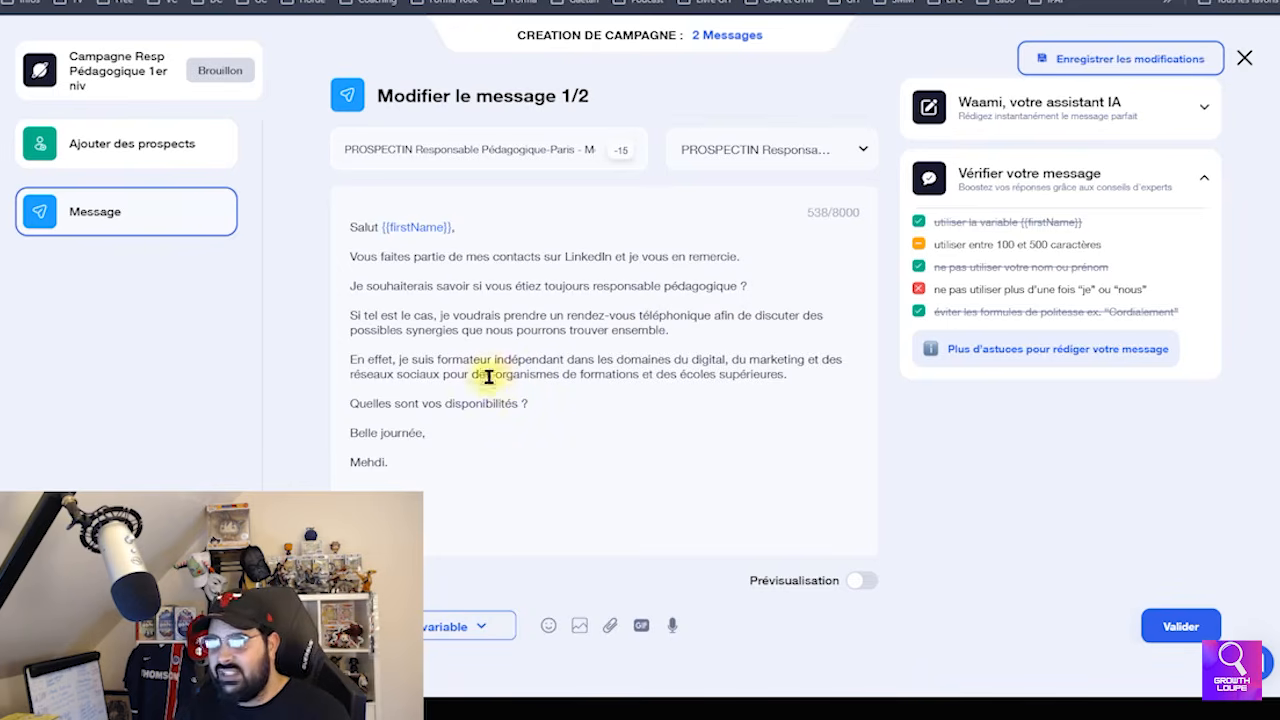
# Review the first message's text and compare it with the writing advice on length and the use of "je" or "nous"
pyautogui.doubleClick(433, 331)
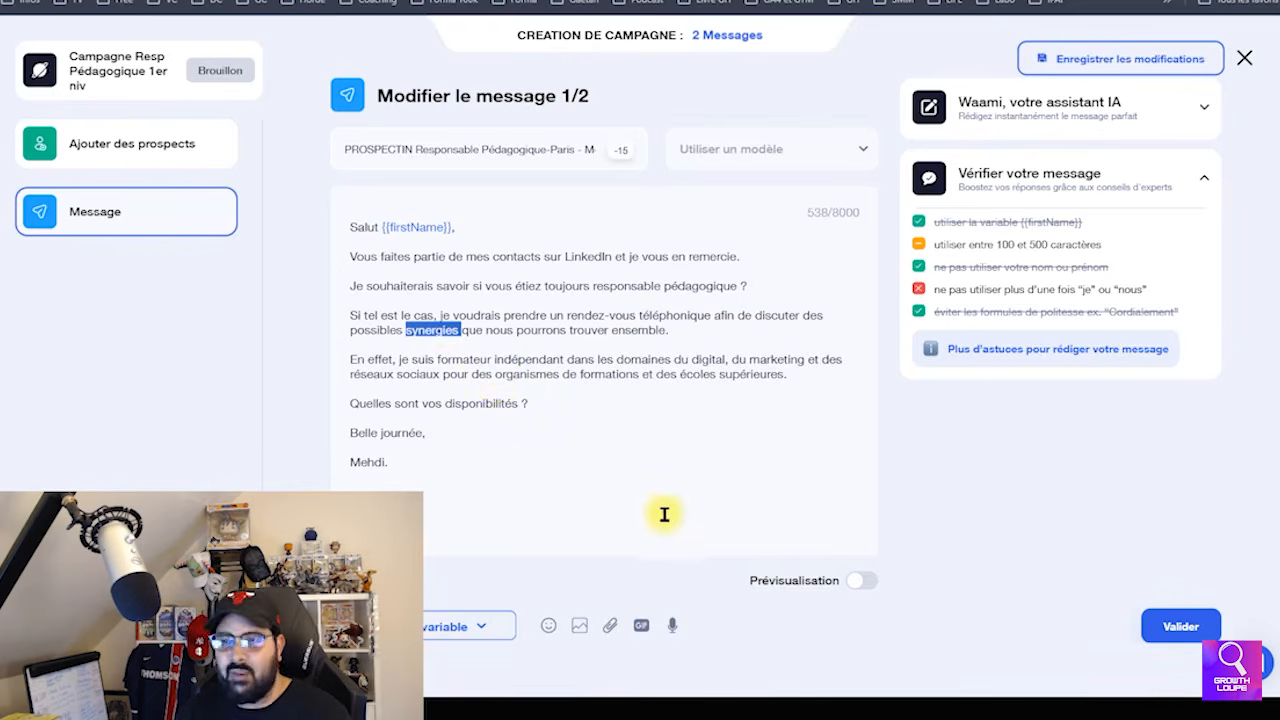
pyautogui.click(585, 355)
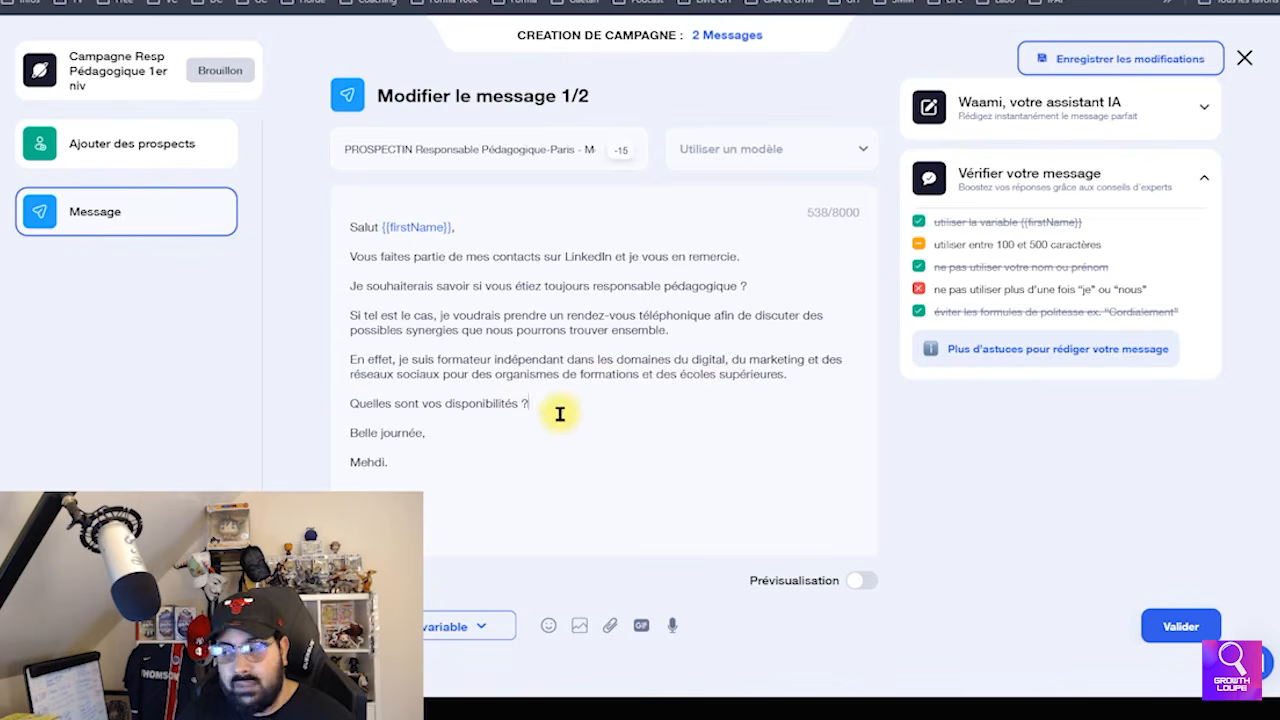
pyautogui.tripleClick(500, 466)
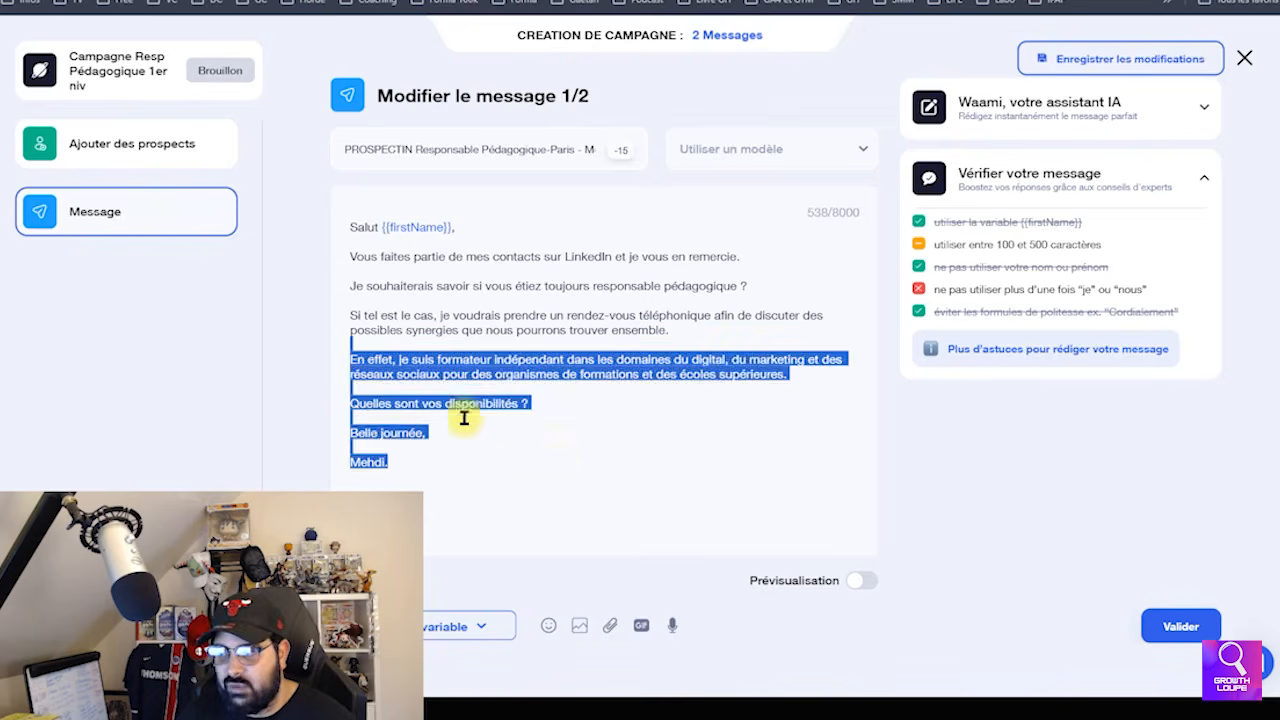
pyautogui.click(554, 458)
pyautogui.moveTo(945, 247); pyautogui.dragTo(1096, 248)
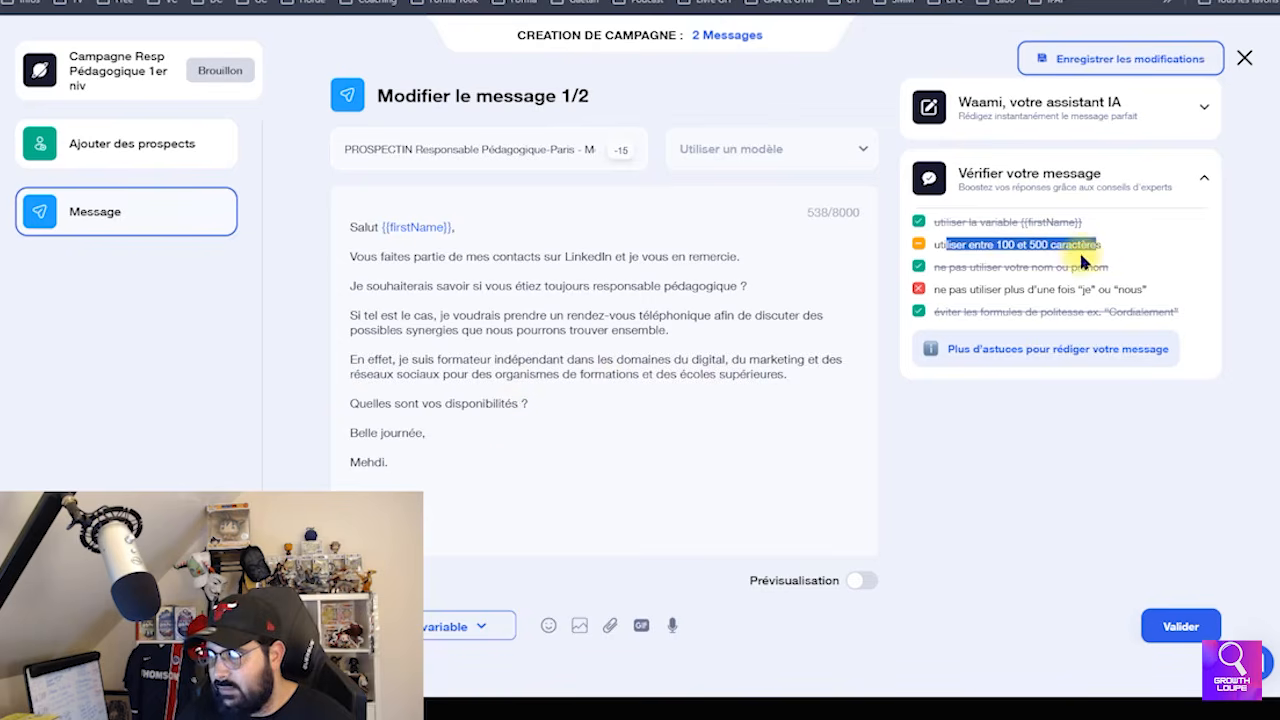
pyautogui.click(1000, 245)
pyautogui.tripleClick(1000, 245)
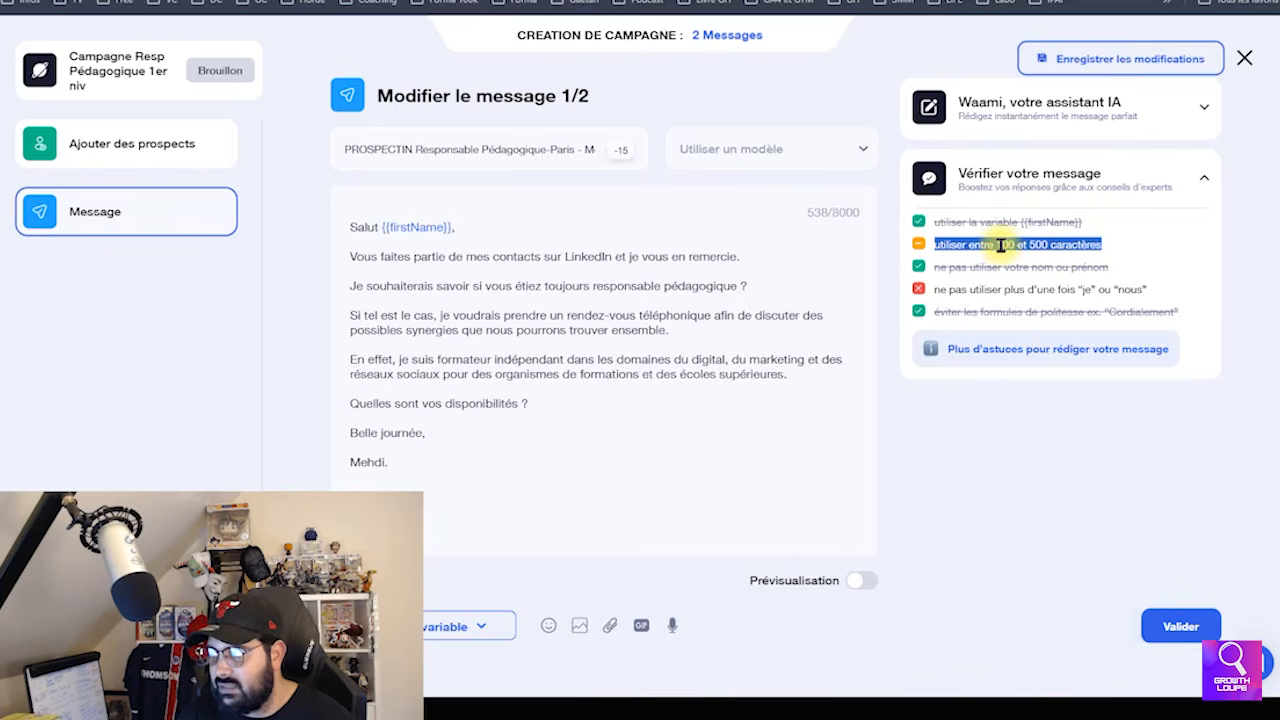
pyautogui.click(1000, 245)
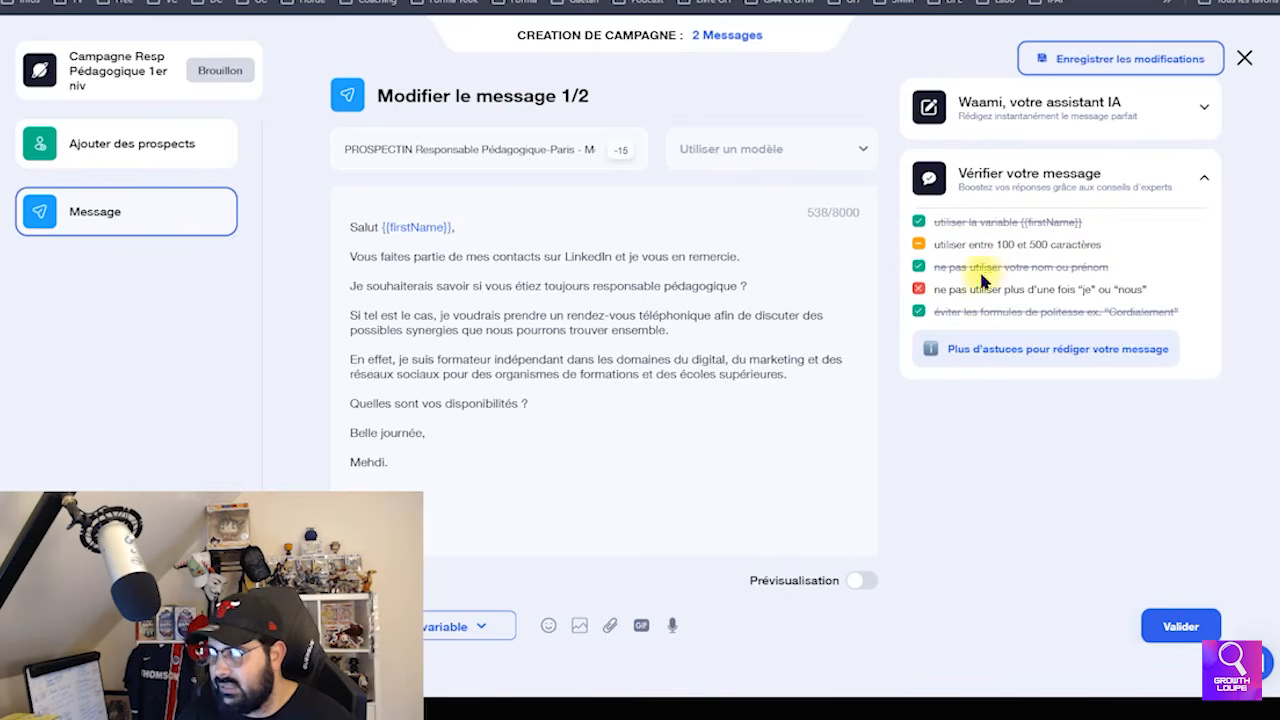
pyautogui.moveTo(949, 289); pyautogui.dragTo(1153, 297)
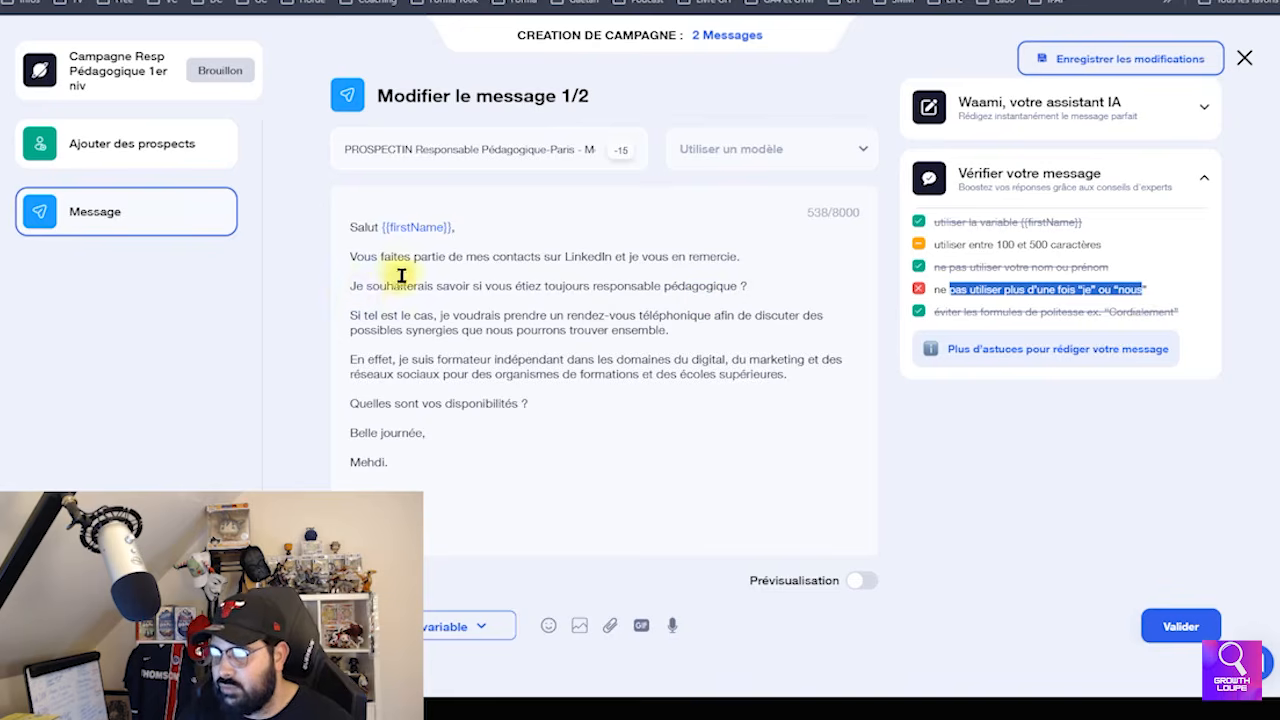
# In the Waami AI assistant, set the target to "Responsable pédagogique" and the value proposition to "formation growth hacking, growth marketing, plateformes publcitaires"
pyautogui.click(1097, 102)
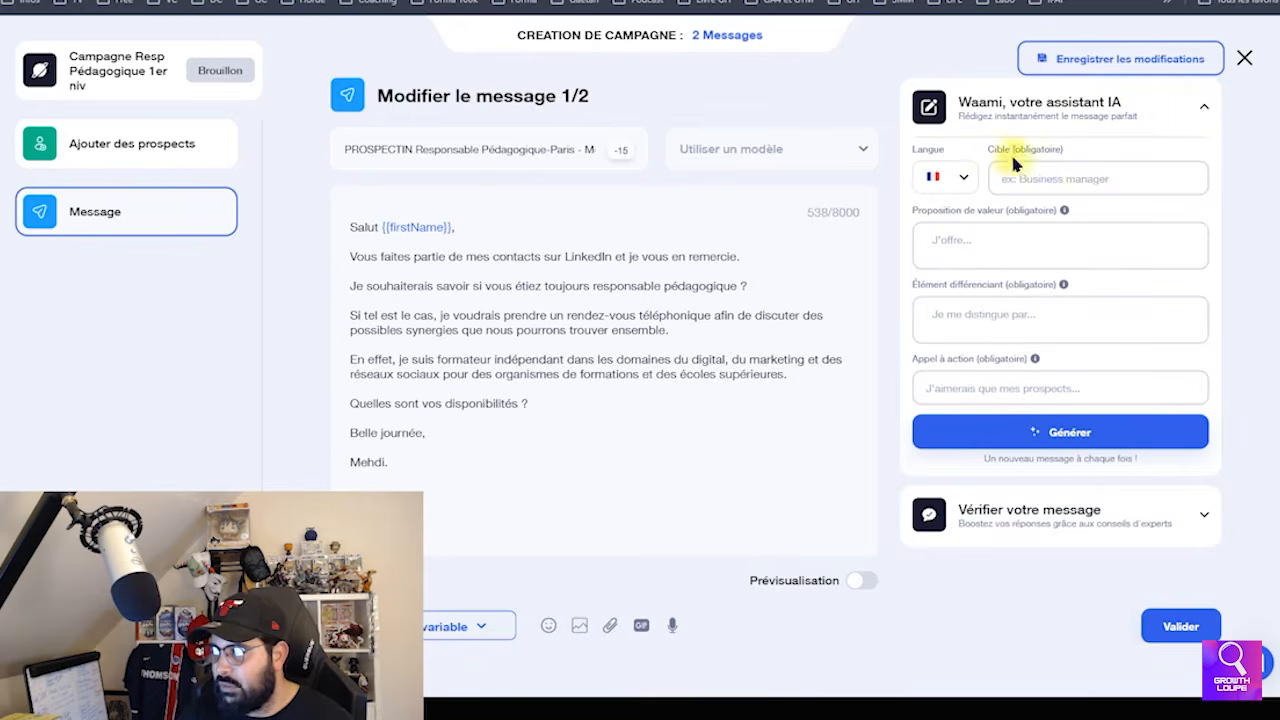
pyautogui.click(1066, 177)
pyautogui.write('Responsable pédagogique')
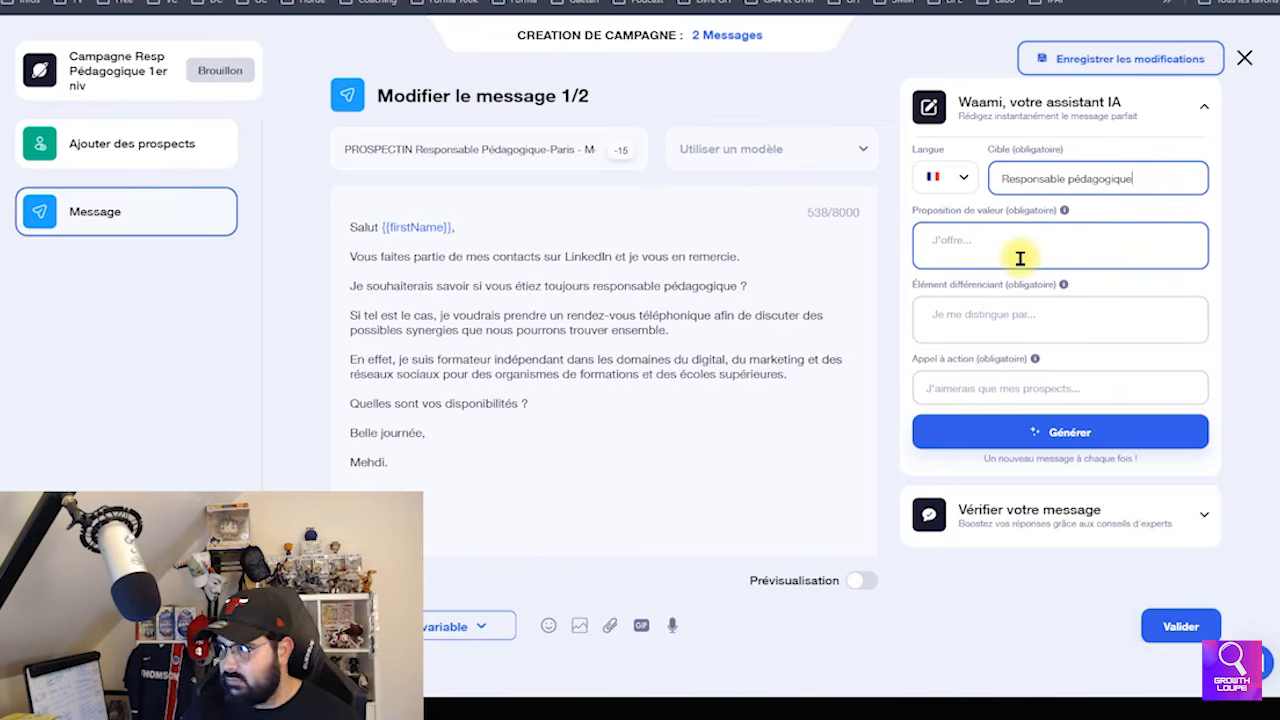
pyautogui.click(1020, 258)
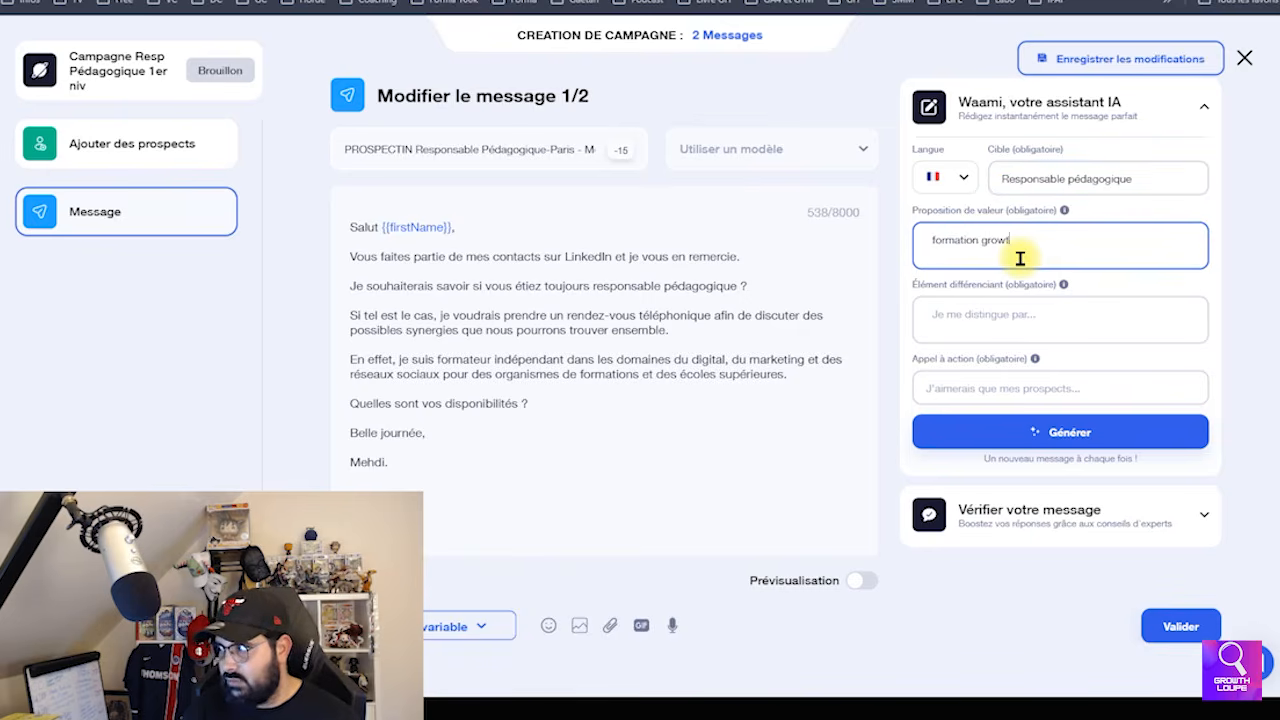
pyautogui.write('formation growth hacking, gro')
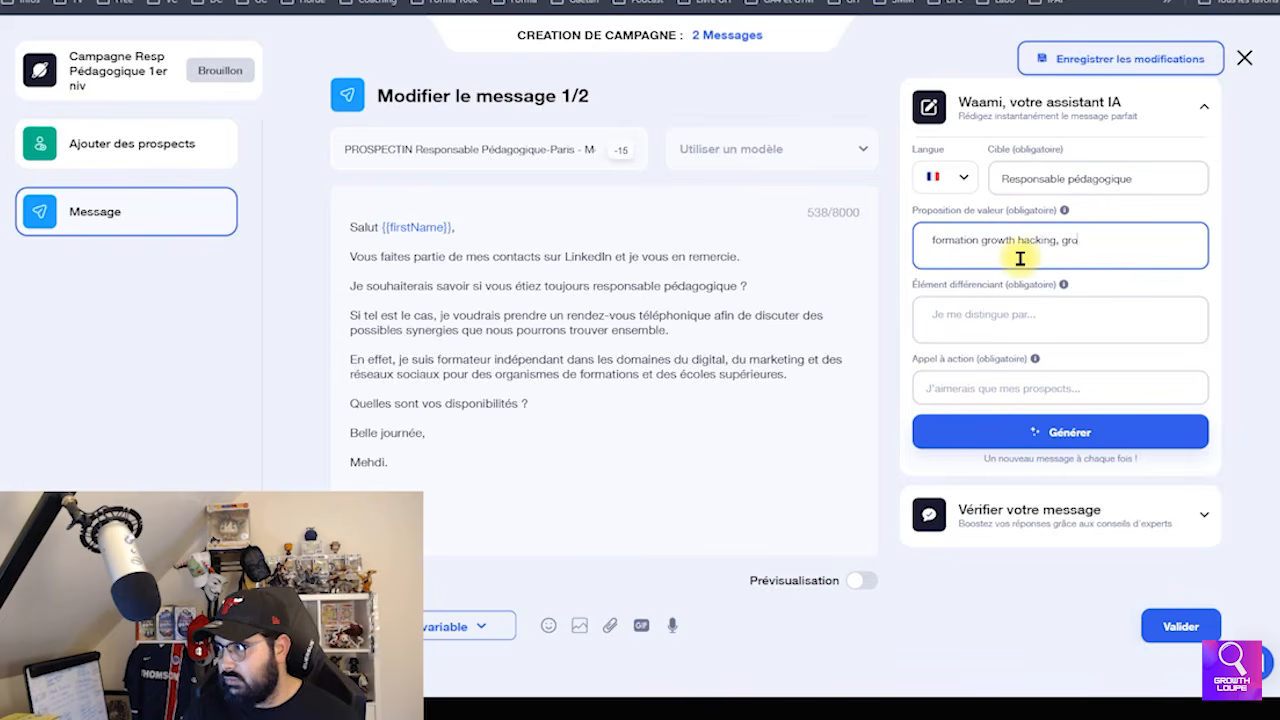
pyautogui.write('wth marketing, plateformes publcitaires')
# Set the differentiator to "une seule agence pour les gouverner tous" and the call to action to "Calendly", then generate the message and review its writing checks
pyautogui.click(1110, 328)
pyautogui.write('une seule agence pour les gouverner tous')
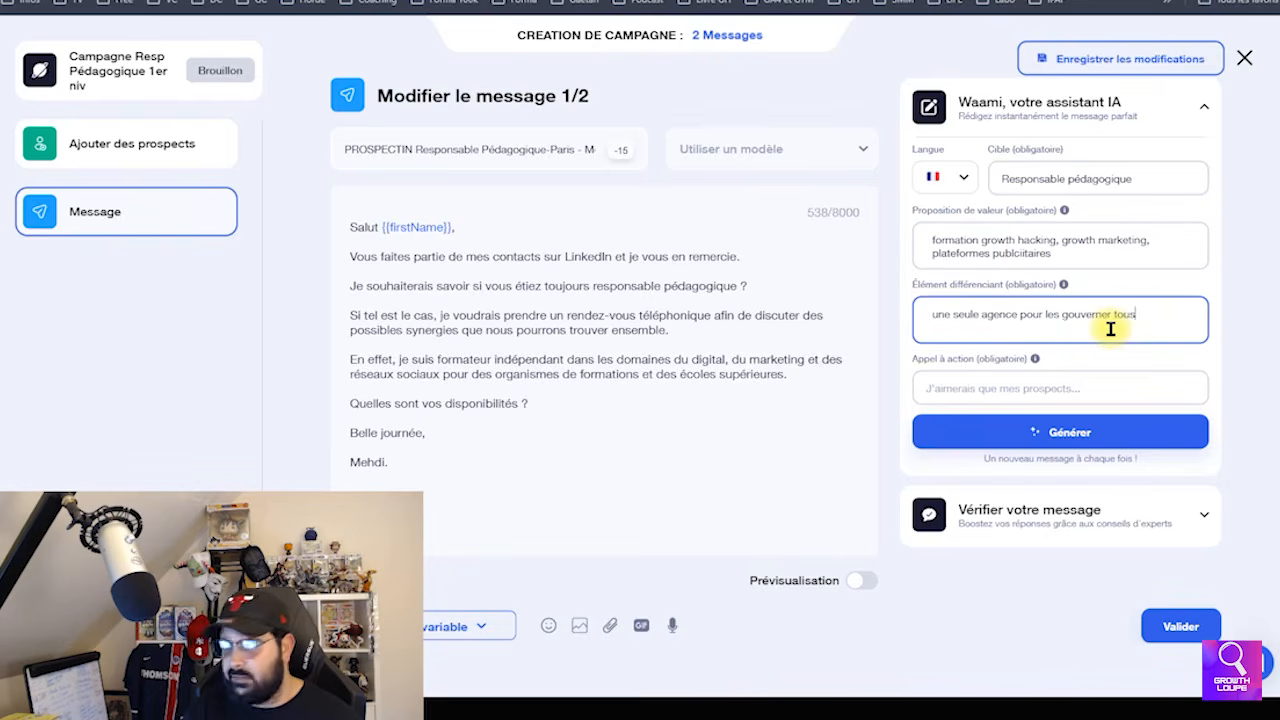
pyautogui.press('Tab')
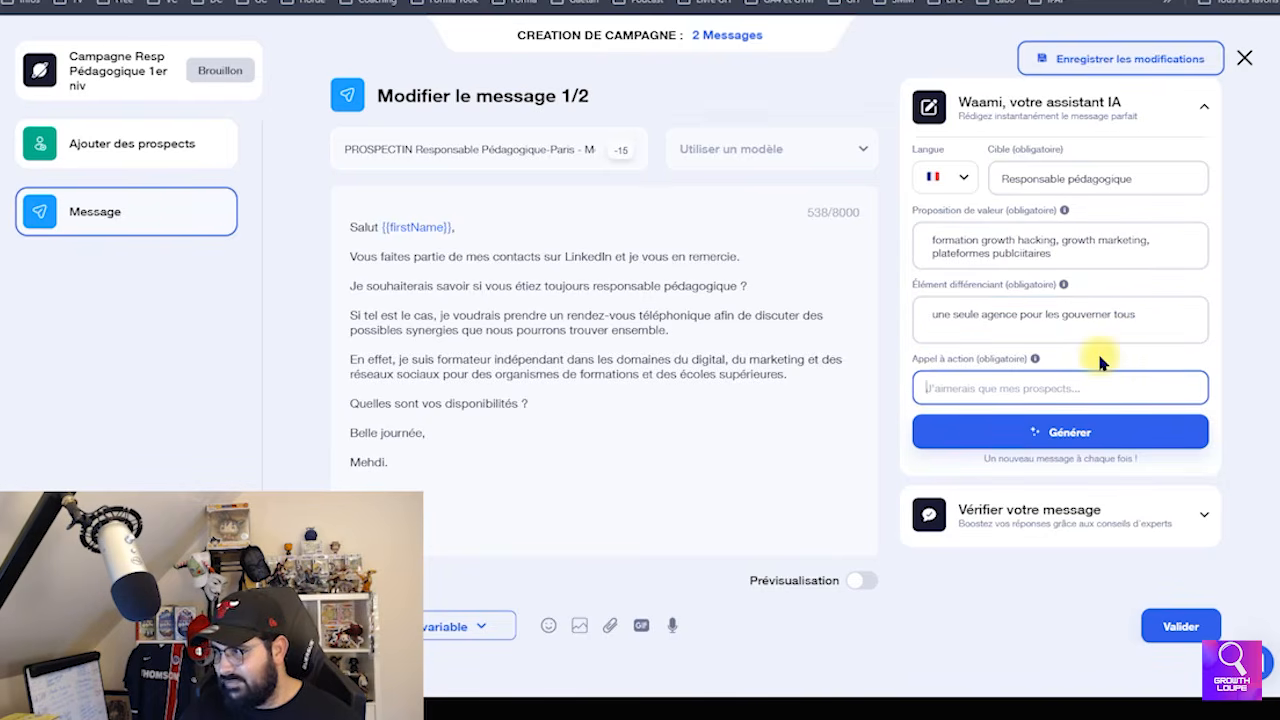
pyautogui.write('Calendly')
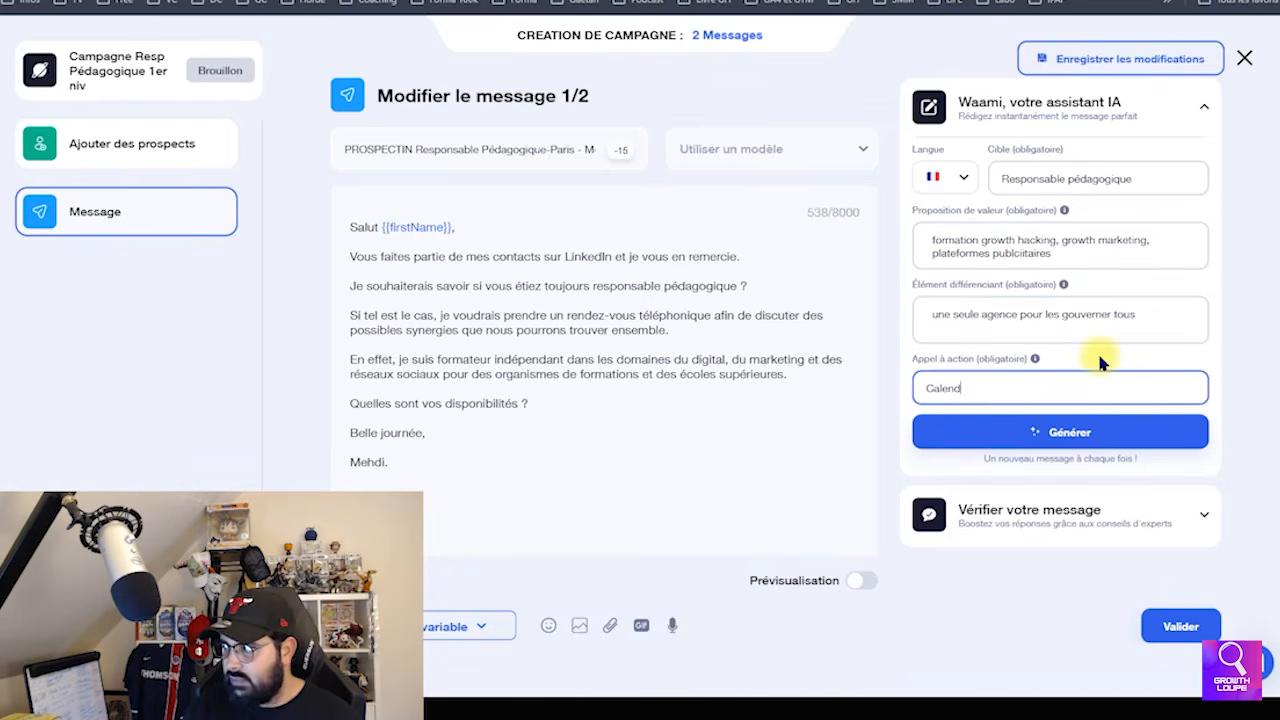
pyautogui.moveTo(1100, 361); pyautogui.dragTo(965, 583)
pyautogui.click(1024, 389)
pyautogui.click(1100, 436)
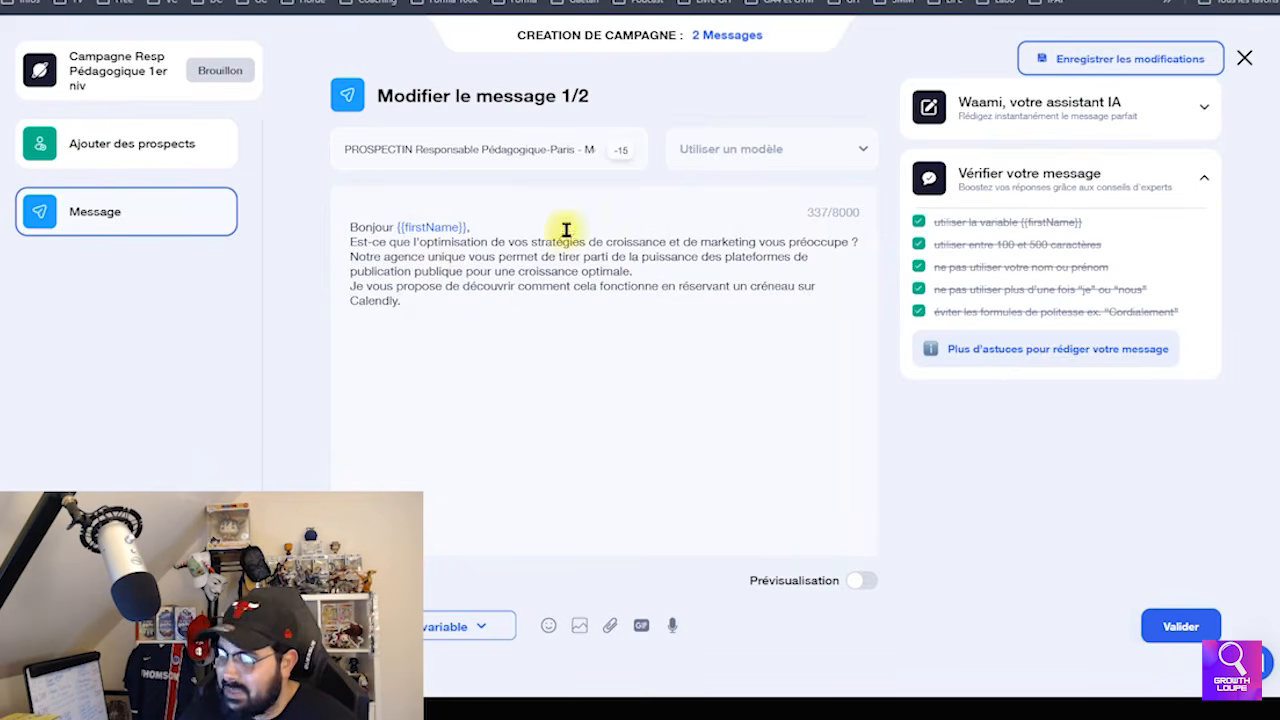
pyautogui.moveTo(935, 228); pyautogui.dragTo(1182, 312)
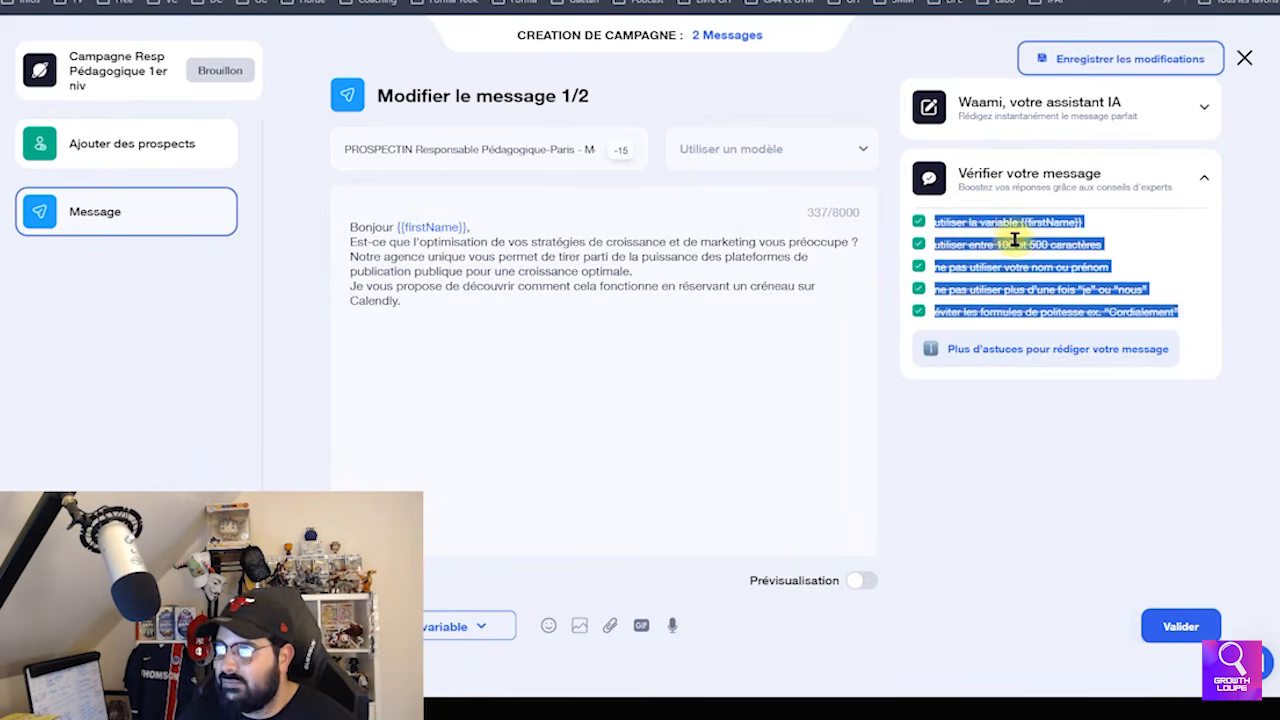
# Replace the first message's content with the saved template "Message Resp Partenariat 1er niv #3"
pyautogui.click(740, 150)
pyautogui.scroll(-5, 745, 320)
pyautogui.scroll(-5, 748, 312)
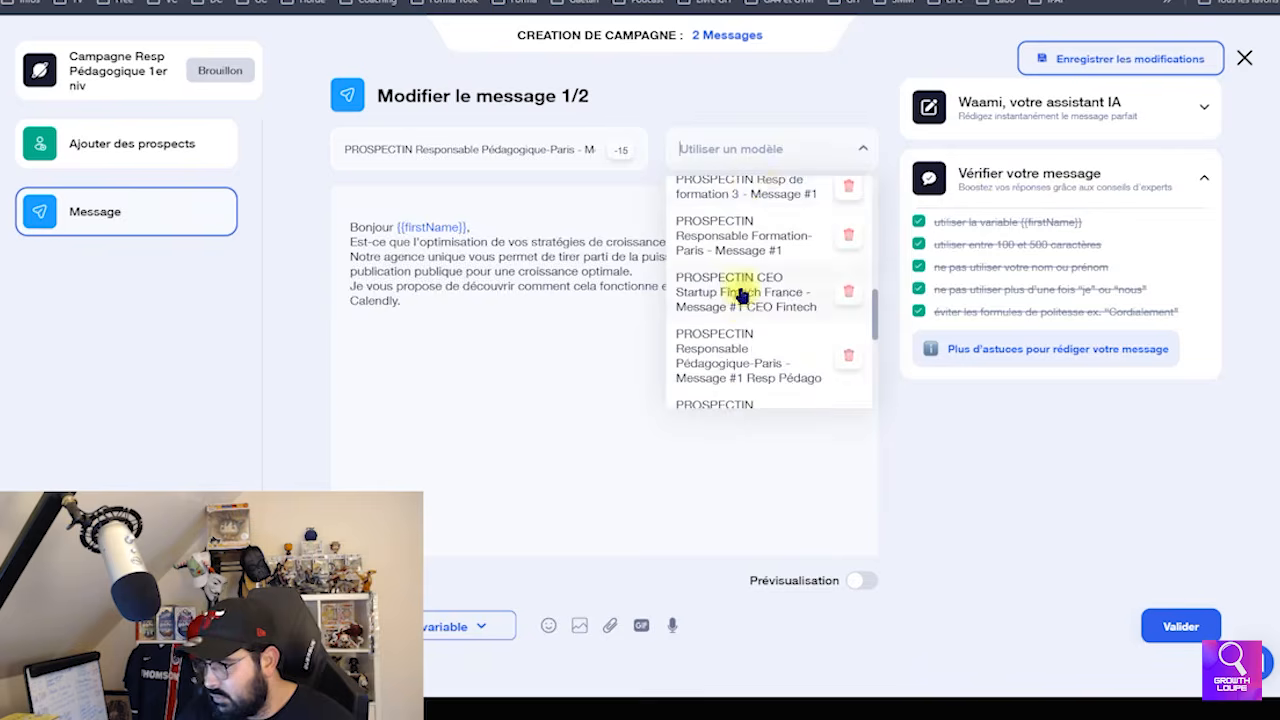
pyautogui.click(748, 186)
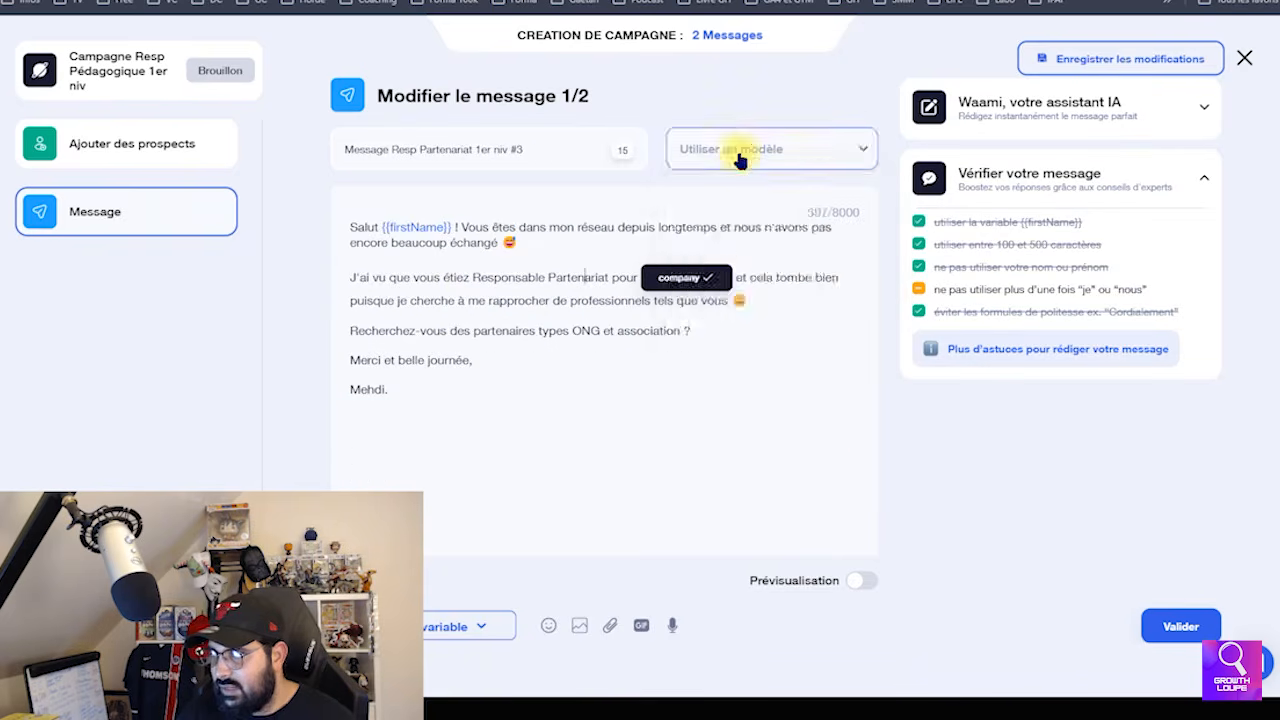
pyautogui.click(740, 155)
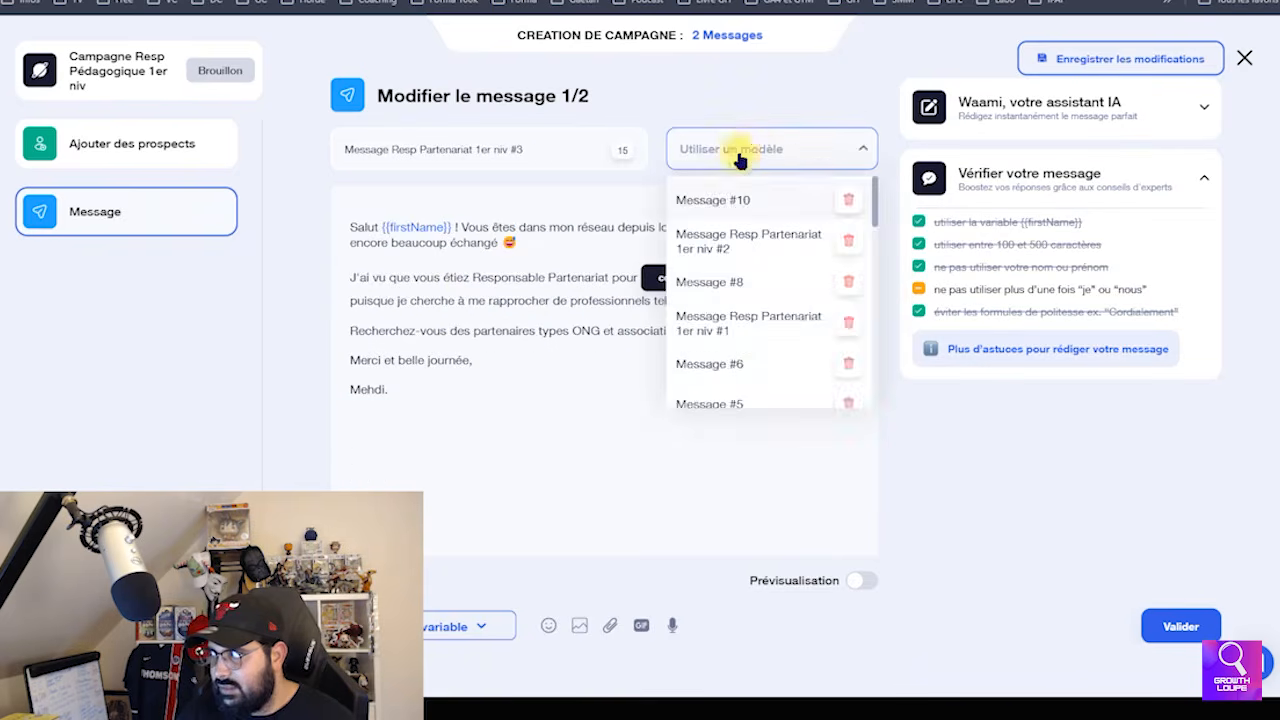
pyautogui.click(746, 148)
pyautogui.click(736, 146)
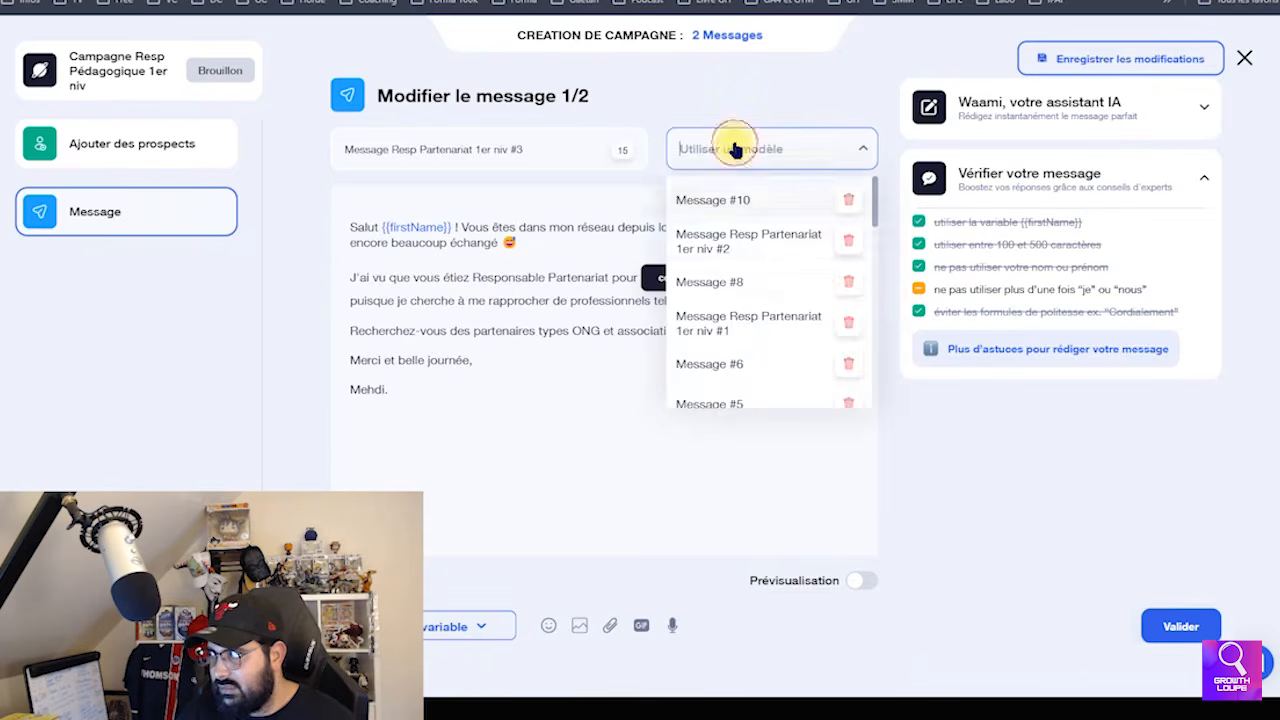
pyautogui.click(496, 330)
pyautogui.click(740, 150)
pyautogui.scroll(-6, 750, 234)
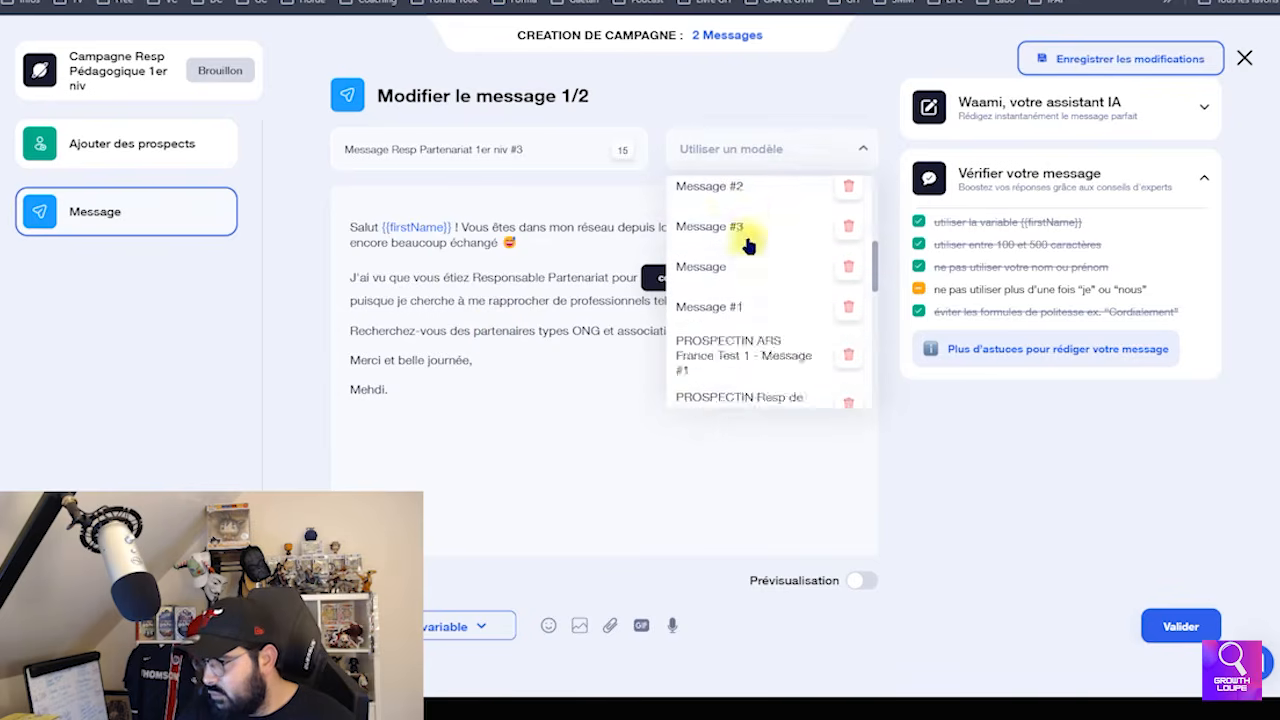
pyautogui.scroll(10, 743, 254)
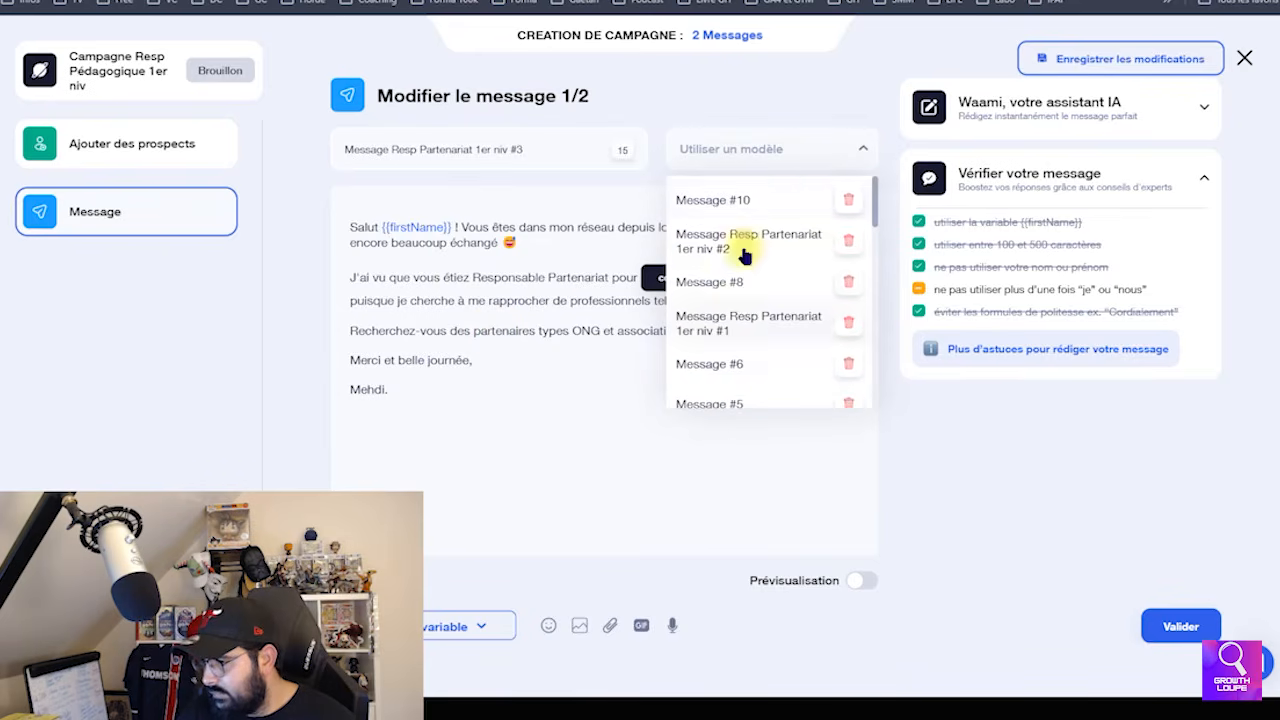
# Replace "Partenariat" with "Pédégogique" in the first message's job title, keeping a space before "pour"
pyautogui.doubleClick(594, 279)
pyautogui.write('Pédégo')
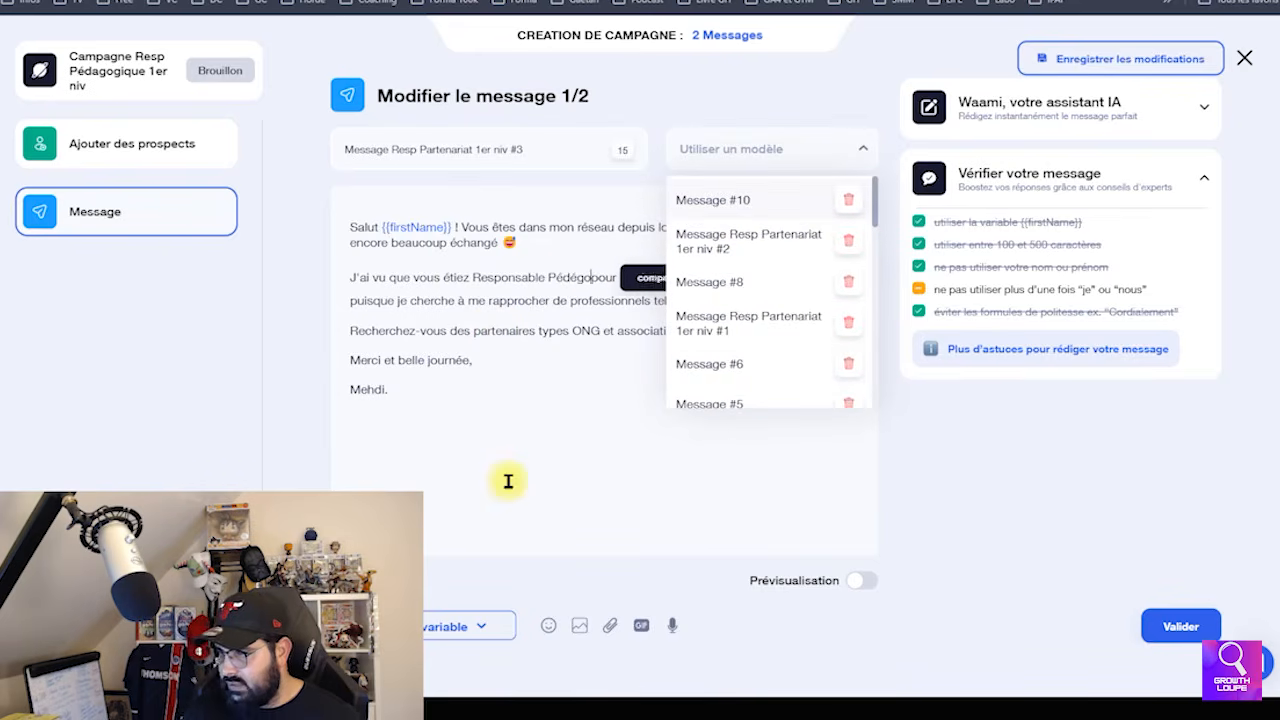
pyautogui.write('gique')
pyautogui.click(862, 148)
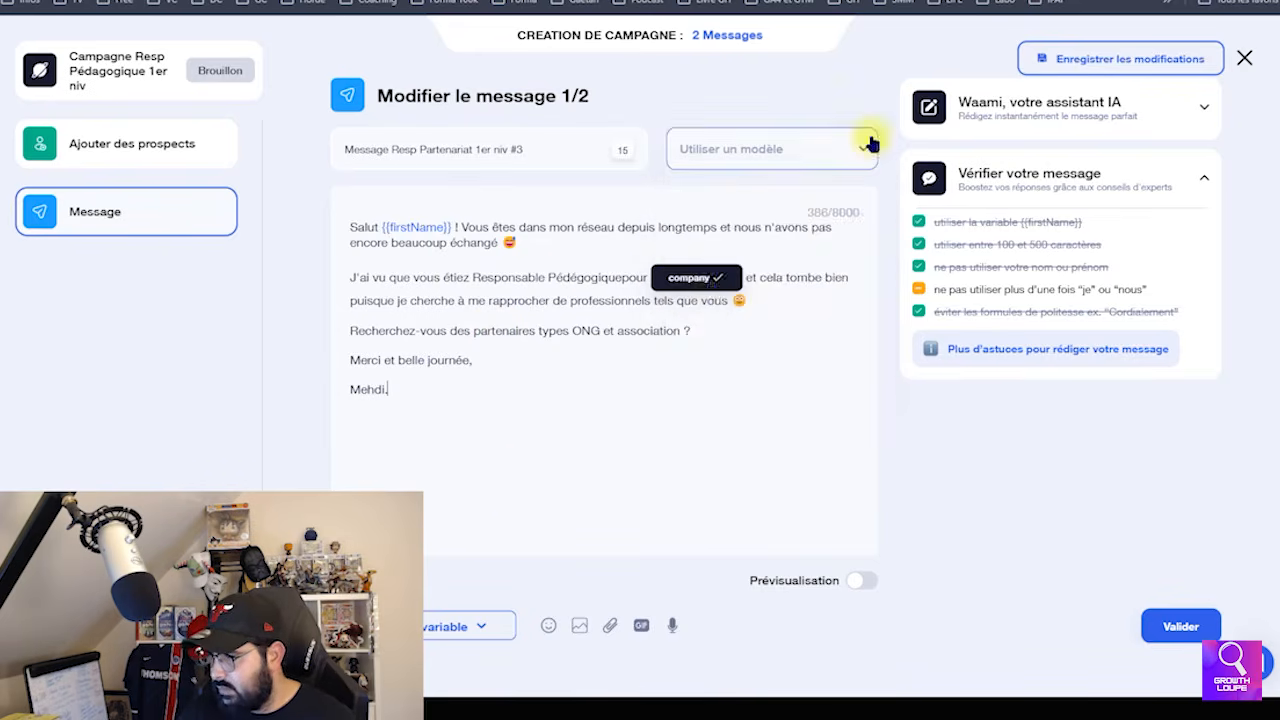
pyautogui.click(620, 278)
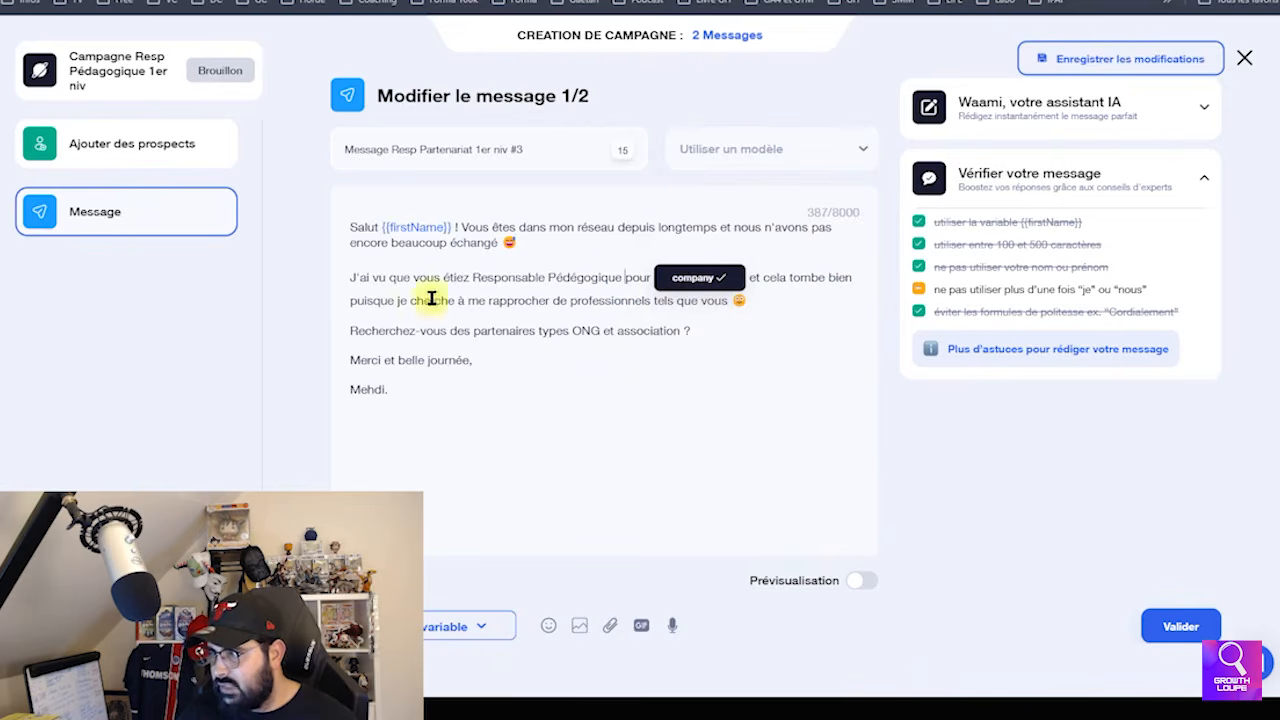
# Remove "à impact social" from the company variable's replacement text and save the edited fallback
pyautogui.click(702, 288)
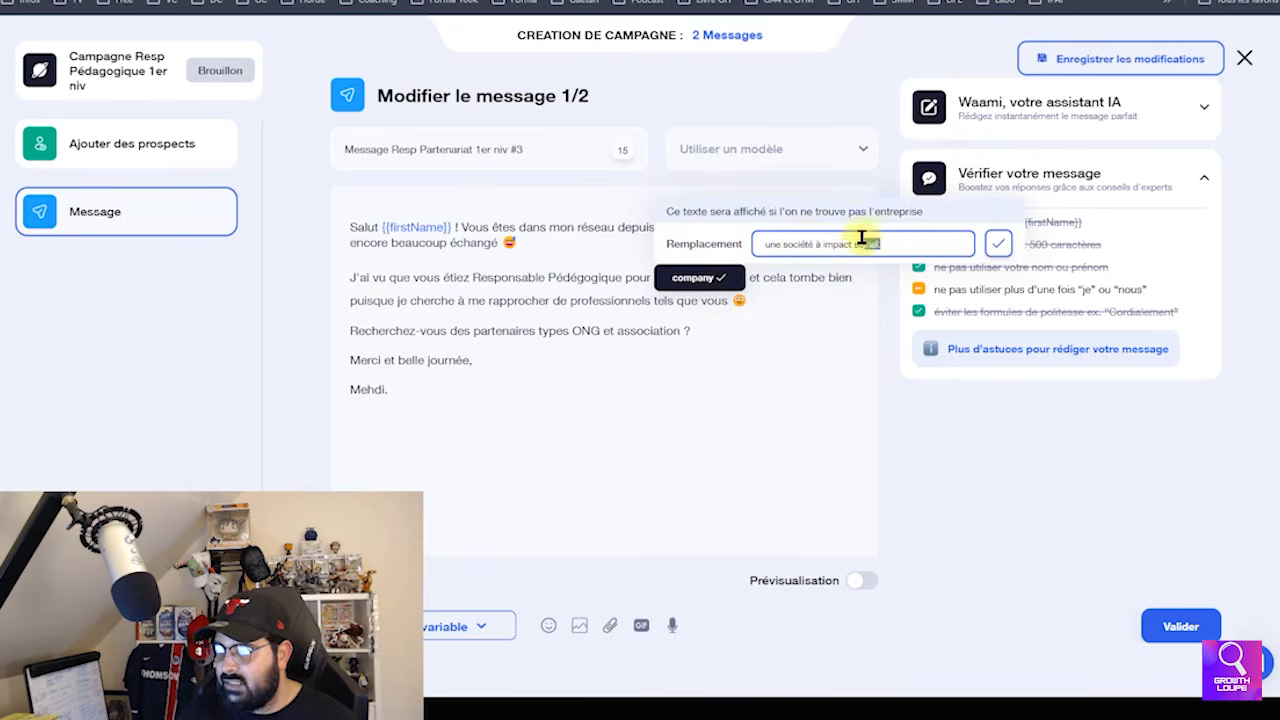
pyautogui.moveTo(881, 242); pyautogui.dragTo(806, 239)
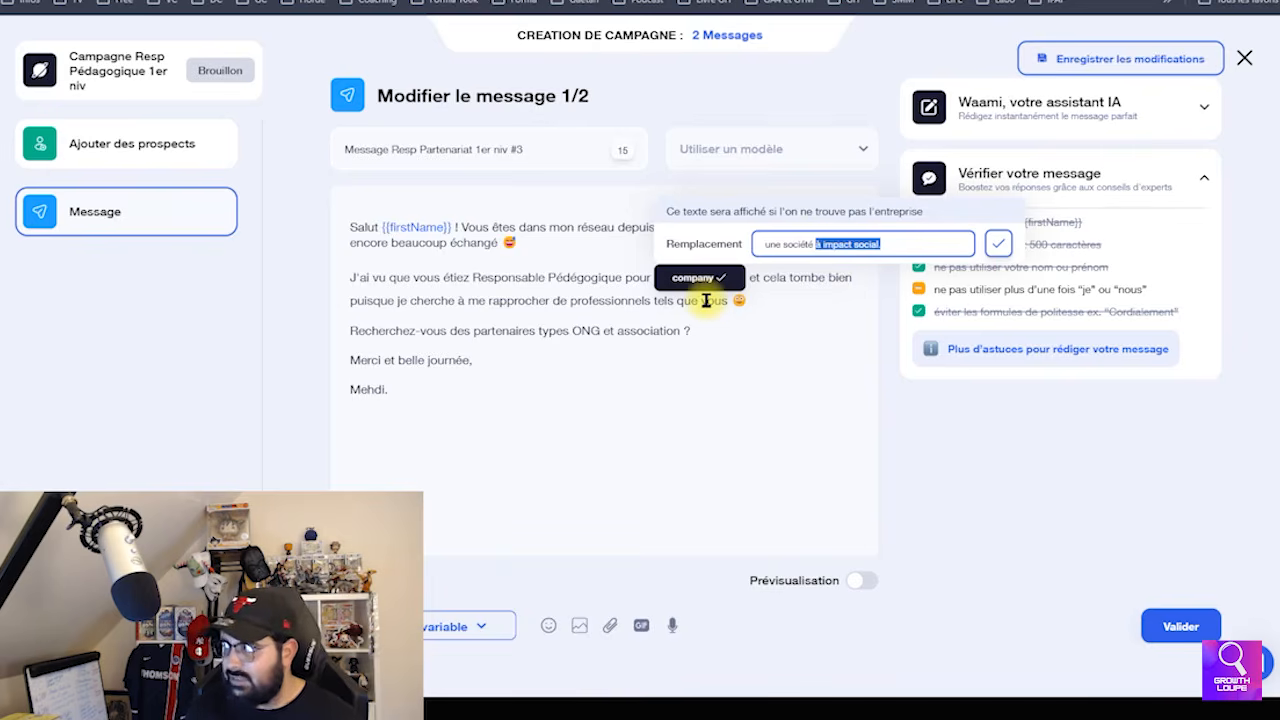
pyautogui.press('BackSpace')
pyautogui.press('BackSpace')
pyautogui.press('BackSpace')
pyautogui.press('BackSpace')
pyautogui.press('BackSpace')
pyautogui.press('BackSpace')
pyautogui.press('BackSpace')
pyautogui.press('BackSpace')
pyautogui.click(998, 243)
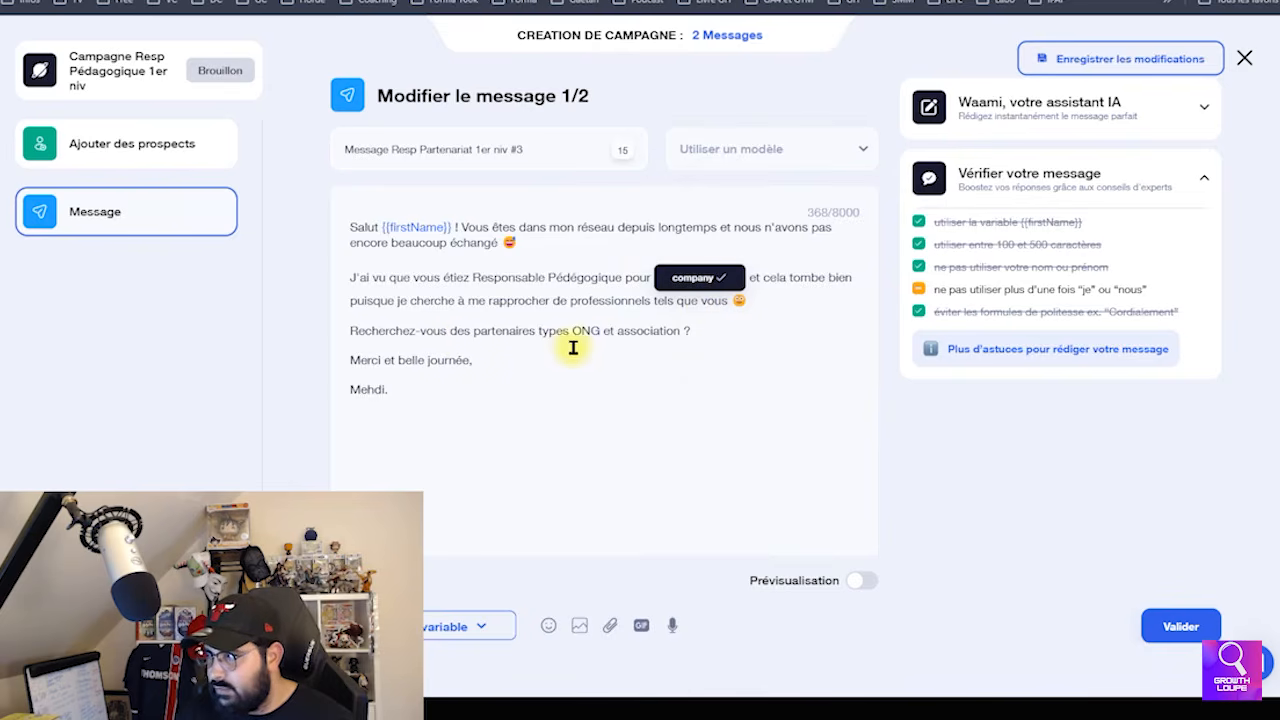
# Change the question's ending after "Recherchez-vous" to "un formateur en growth hacking/marketing, SEO, Lead Generation"
pyautogui.moveTo(684, 331); pyautogui.dragTo(451, 343)
pyautogui.press('BackSpace')
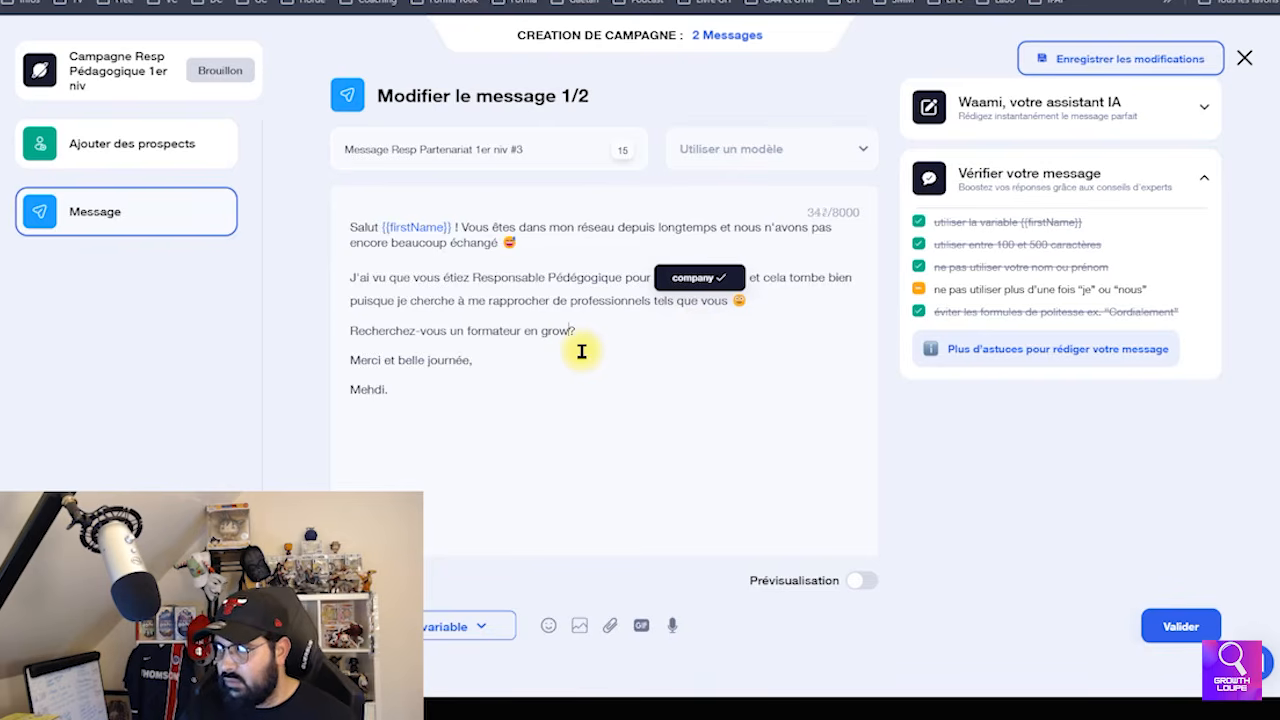
pyautogui.write('un formateur en growth hacking/marketing, SEO, Lead Generation')
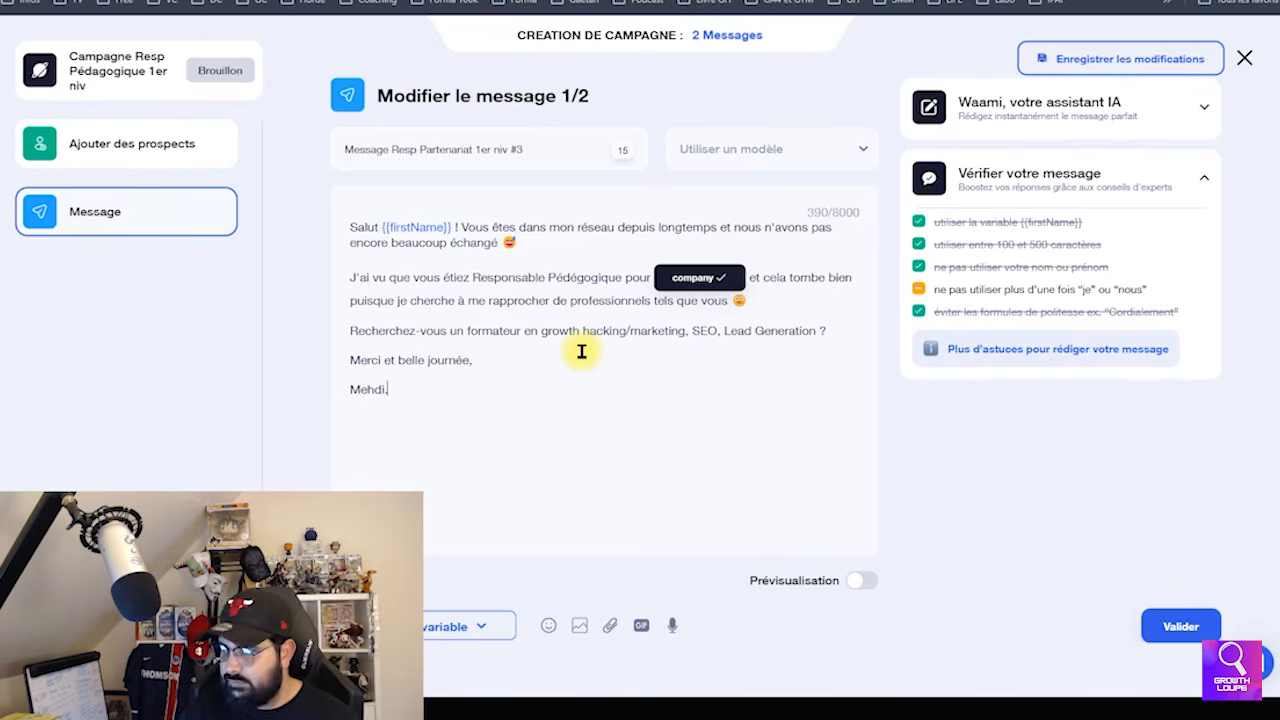
# Preview the first message, check how the company and first-name variables are filled in, and validate the message
pyautogui.click(861, 580)
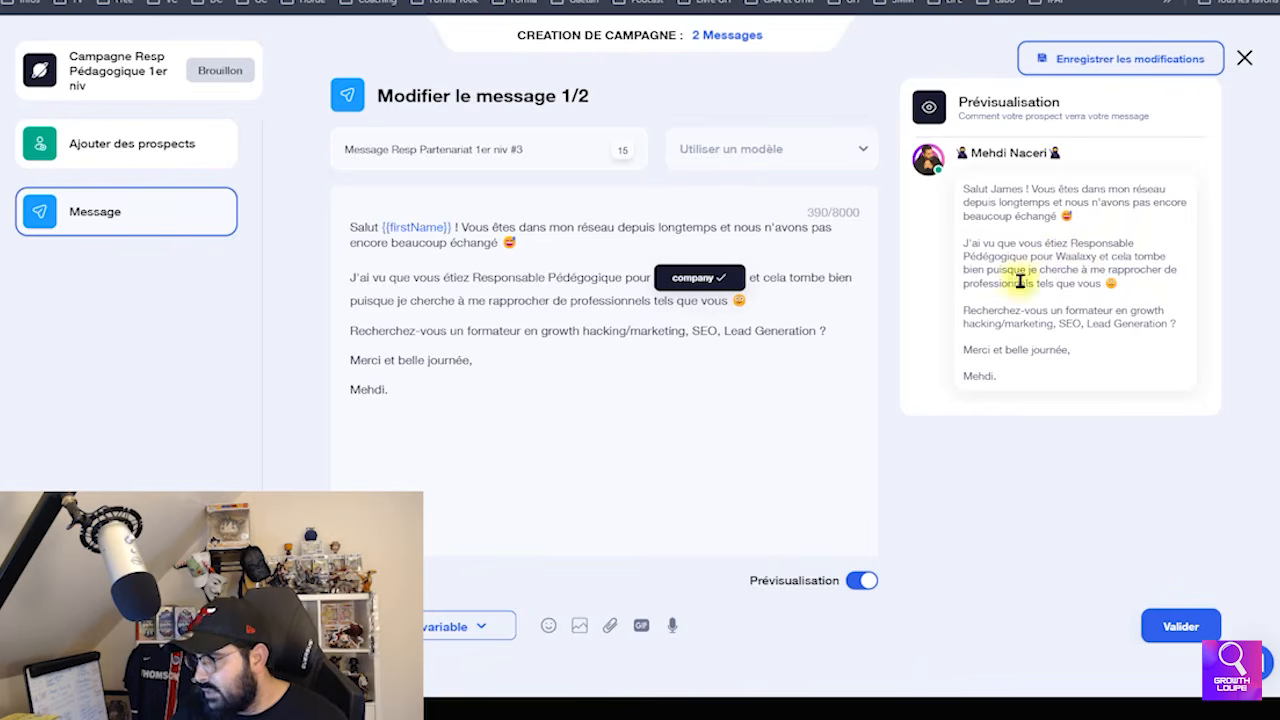
pyautogui.moveTo(1057, 248); pyautogui.dragTo(1086, 252)
pyautogui.click(1090, 252)
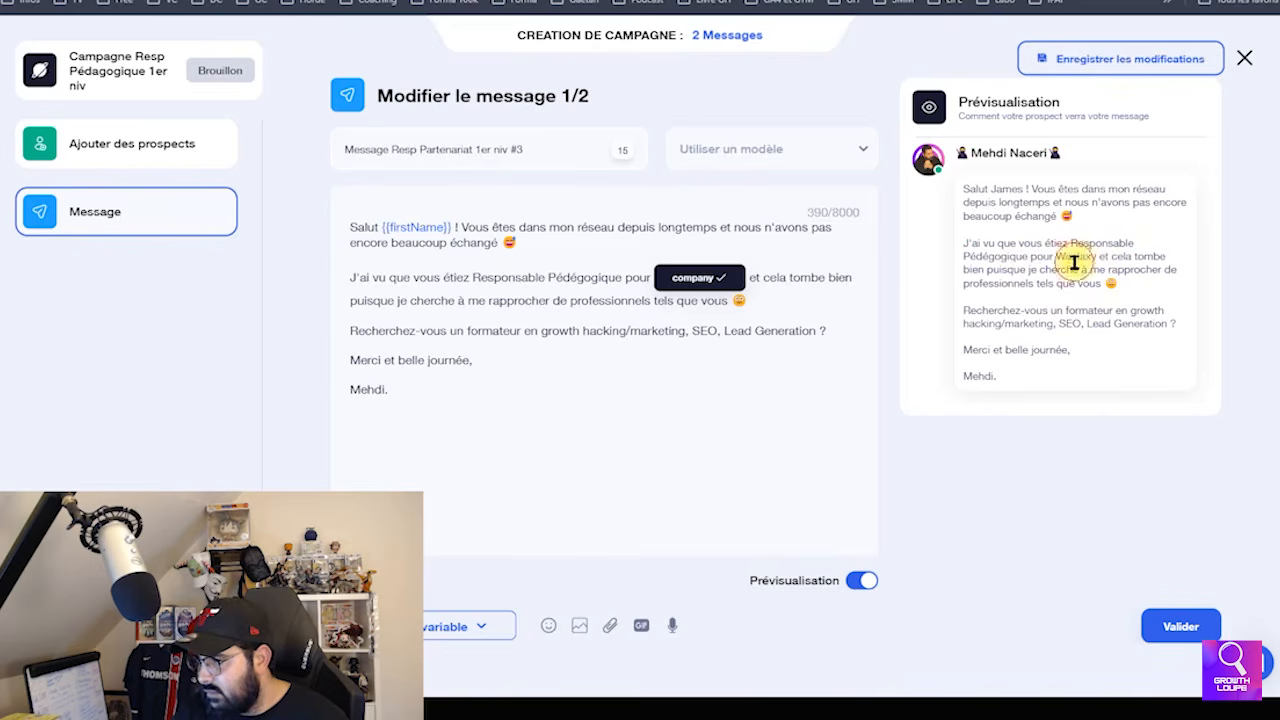
pyautogui.doubleClick(1070, 267)
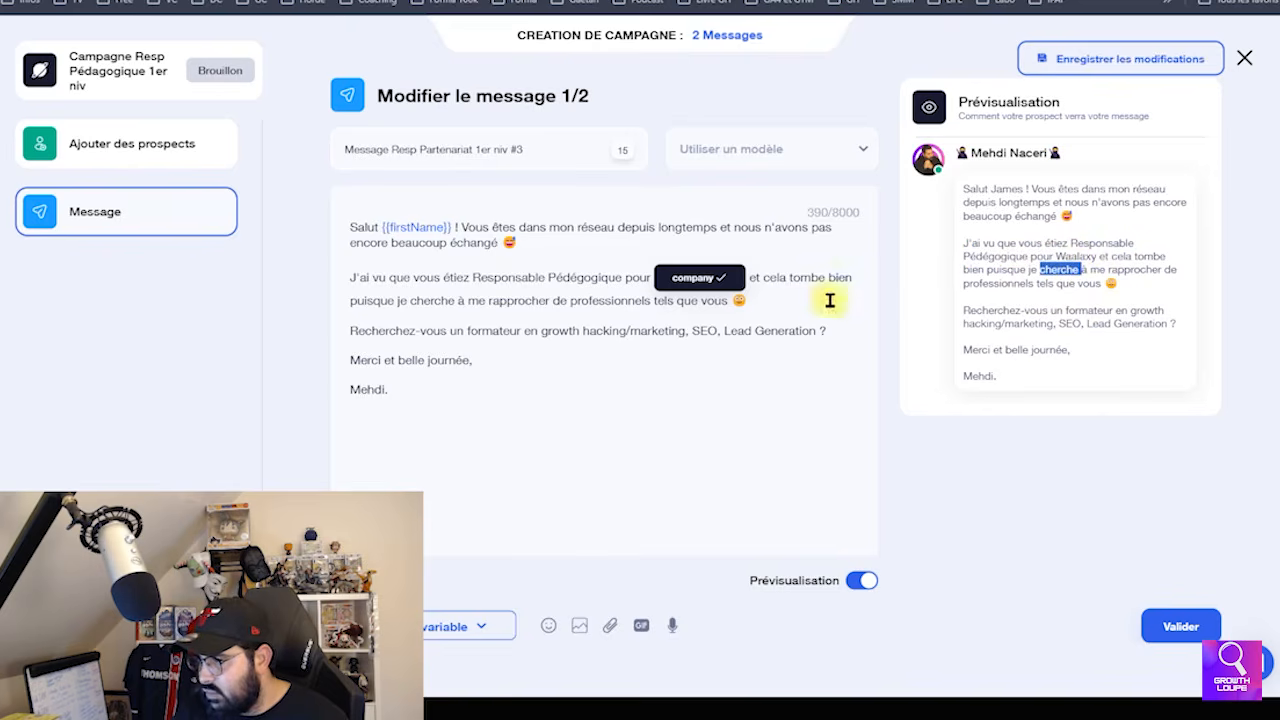
pyautogui.click(993, 190)
pyautogui.doubleClick(995, 188)
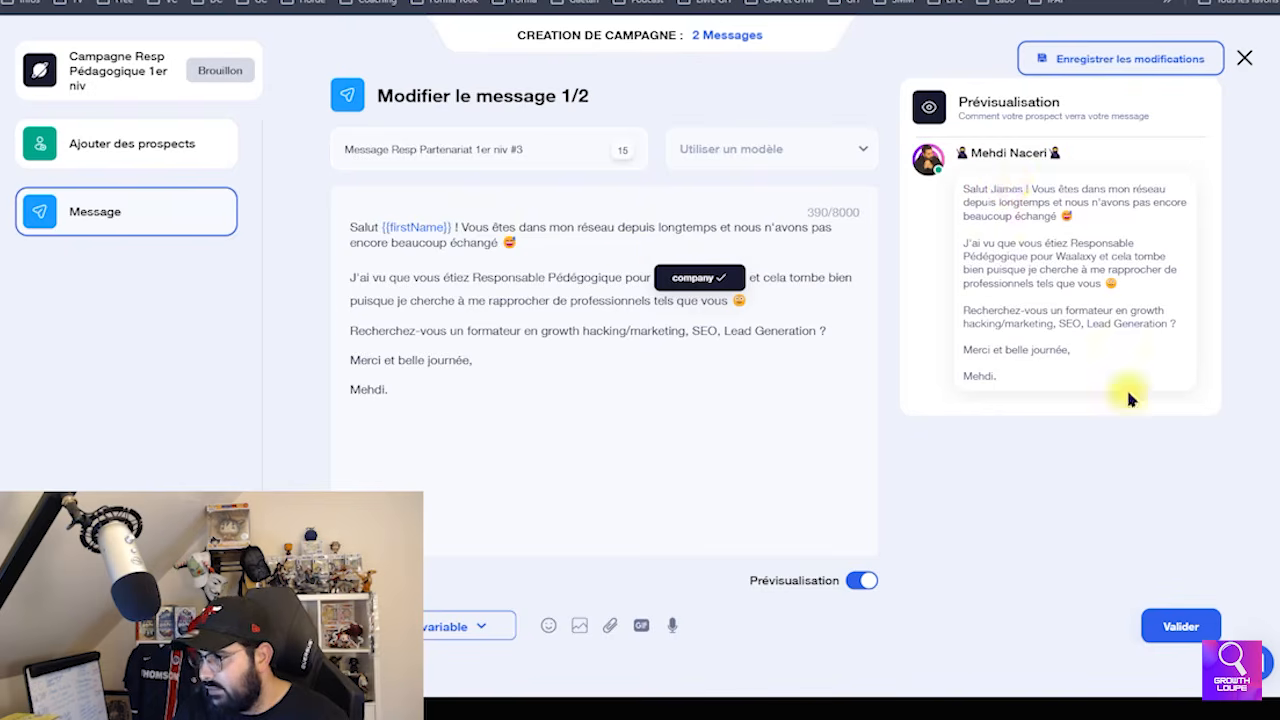
pyautogui.click(1170, 625)
# Review the available delays after the first message, keep 3 days, and continue to the second message
pyautogui.moveTo(379, 268); pyautogui.dragTo(964, 216)
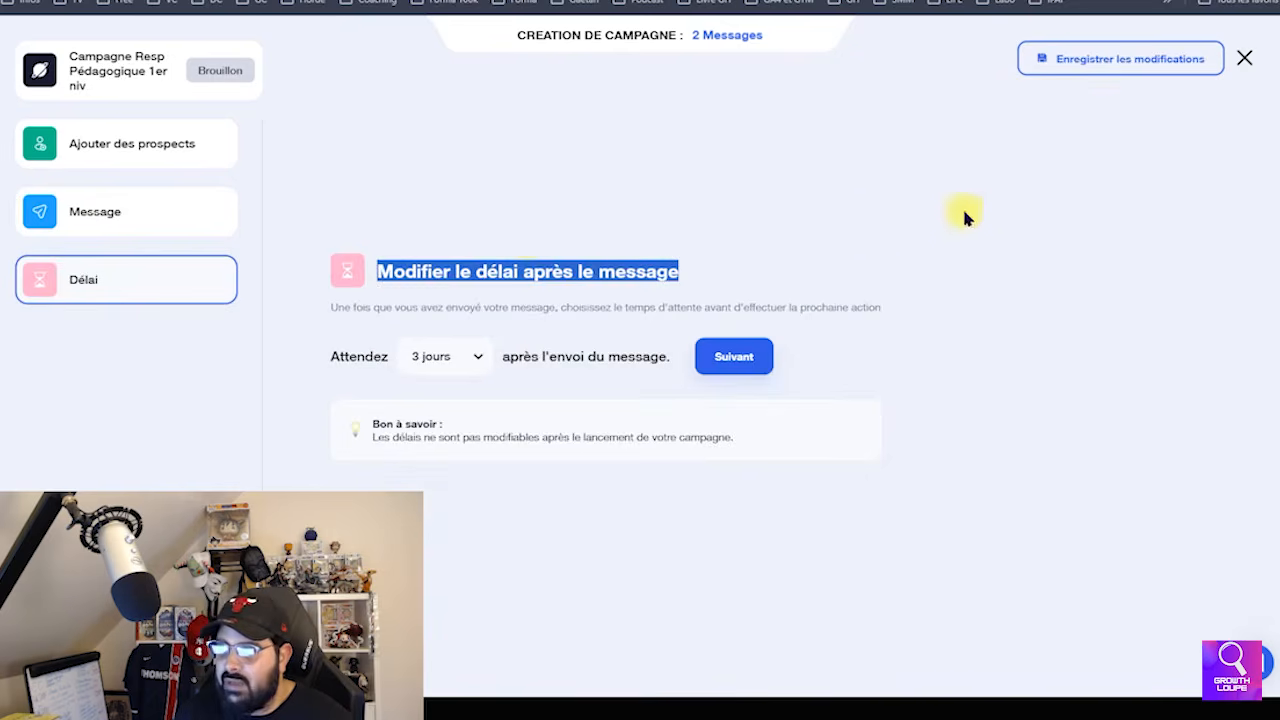
pyautogui.click(446, 360)
pyautogui.scroll(-5, 443, 500)
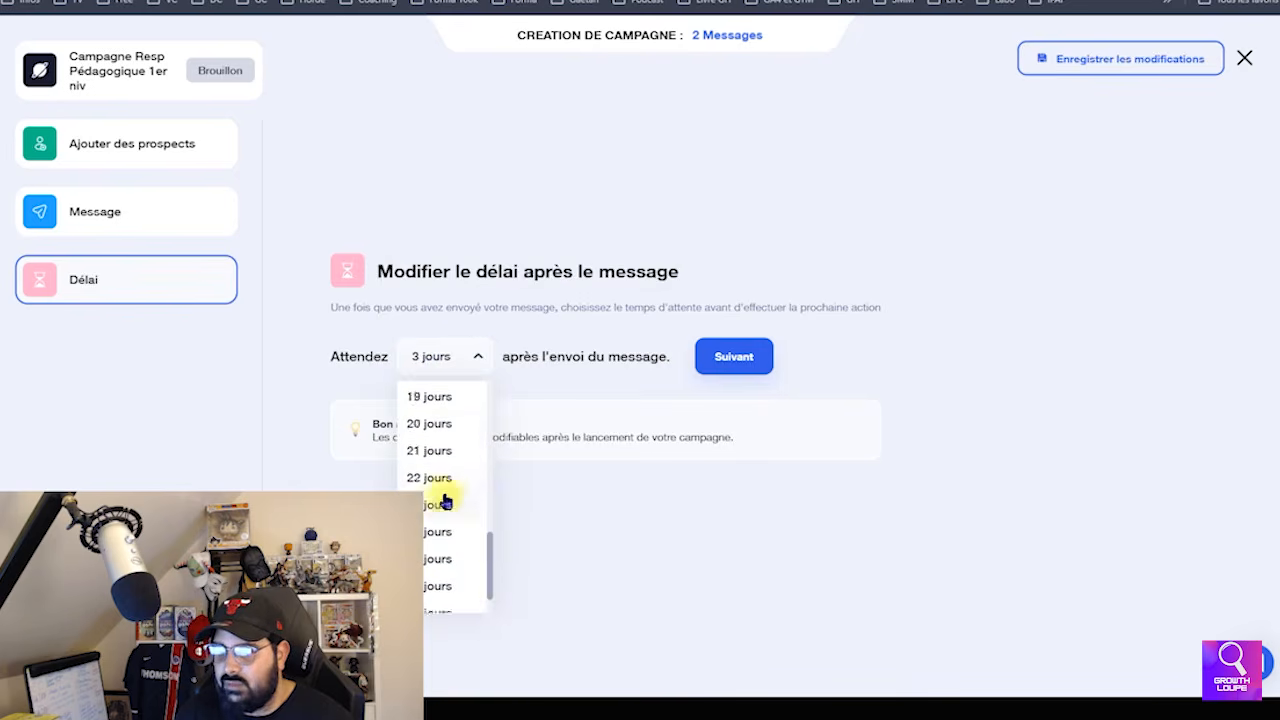
pyautogui.scroll(-1, 446, 500)
pyautogui.scroll(6, 450, 485)
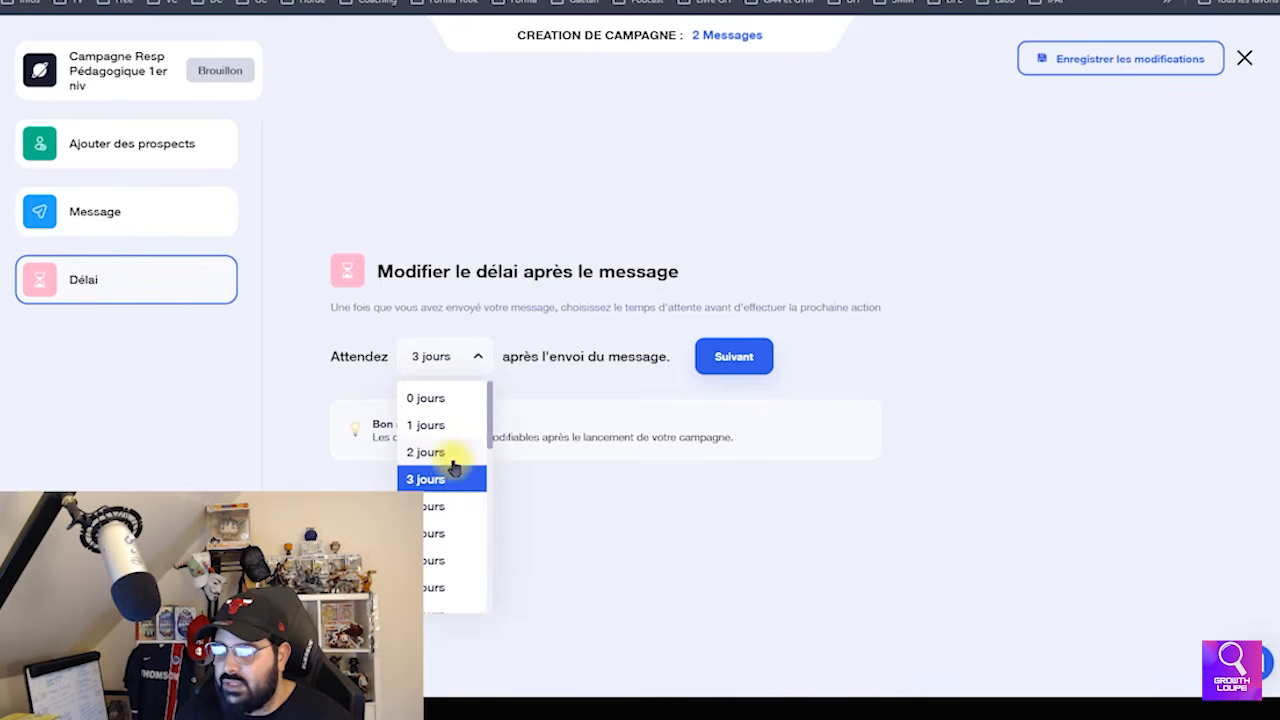
pyautogui.click(851, 305)
pyautogui.click(724, 368)
# Try the saved templates "Message Resp Partenariat 1er niv #2" and "Message #10" for the second message
pyautogui.click(737, 155)
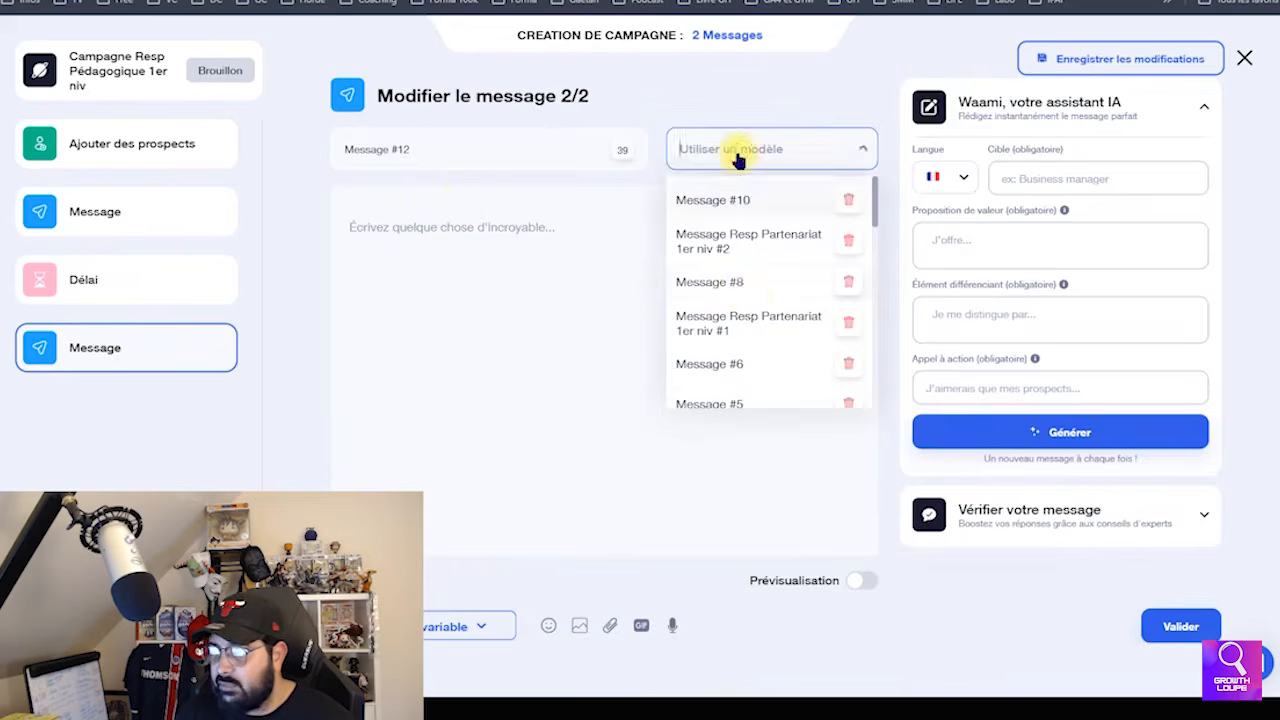
pyautogui.click(755, 245)
pyautogui.click(737, 158)
pyautogui.click(737, 200)
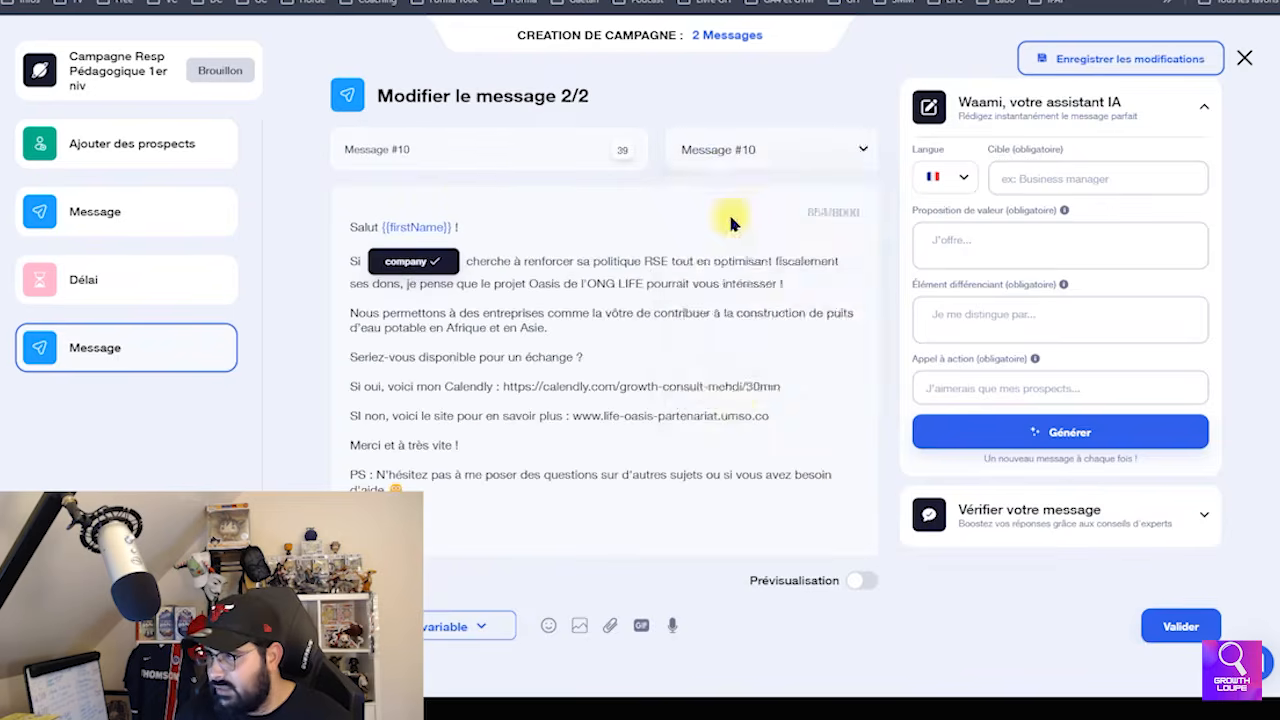
# Fill the second message from the saved template "PROSPECTIN Resp de formation 3 - Message #3"
pyautogui.click(740, 150)
pyautogui.scroll(-2, 735, 323)
pyautogui.scroll(-2, 740, 310)
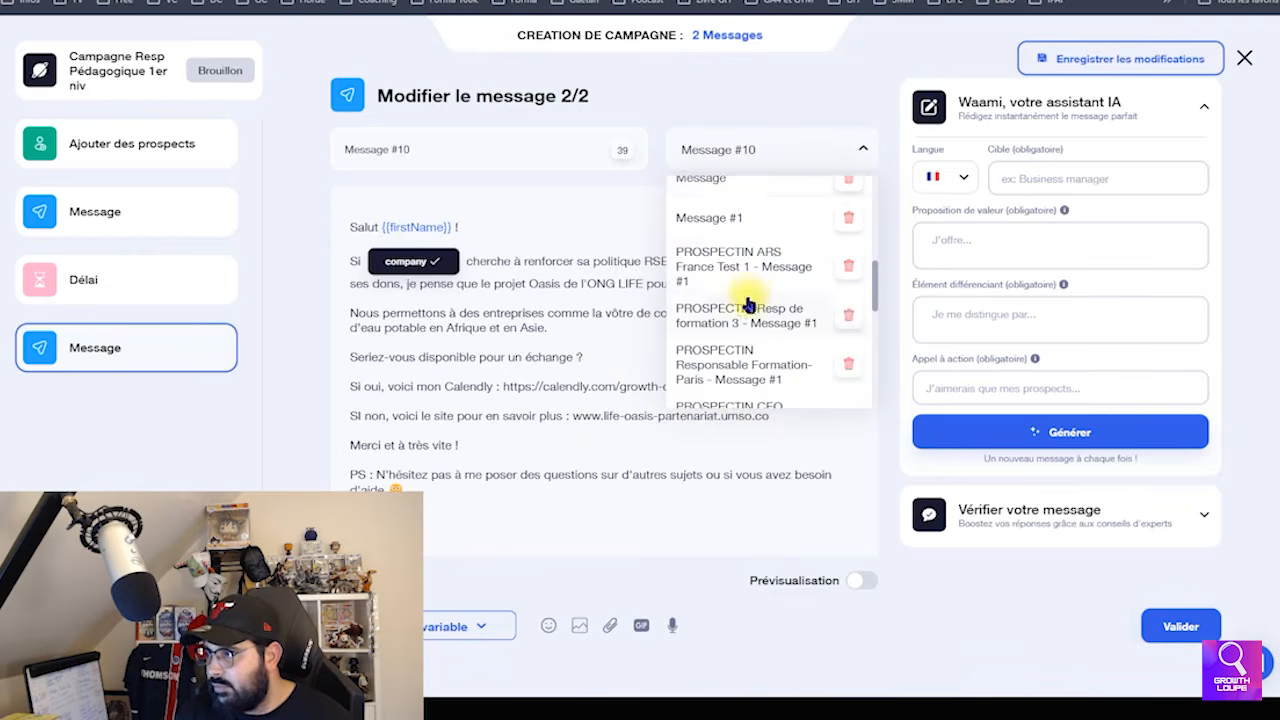
pyautogui.click(754, 266)
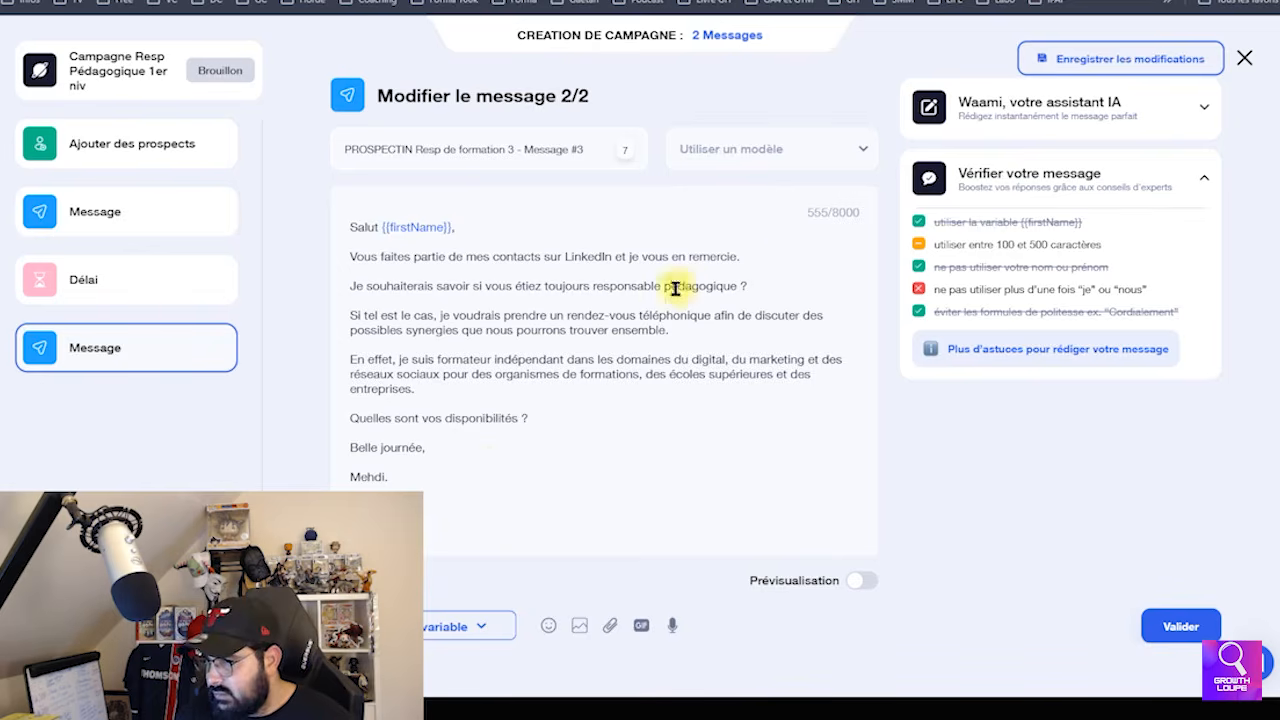
# Replace the second message's thank-you sentence about LinkedIn contacts with "avez-vous pu lire mon précédent message ?" directly after the first-name greeting
pyautogui.moveTo(741, 257); pyautogui.dragTo(451, 237)
pyautogui.press('BackSpace')
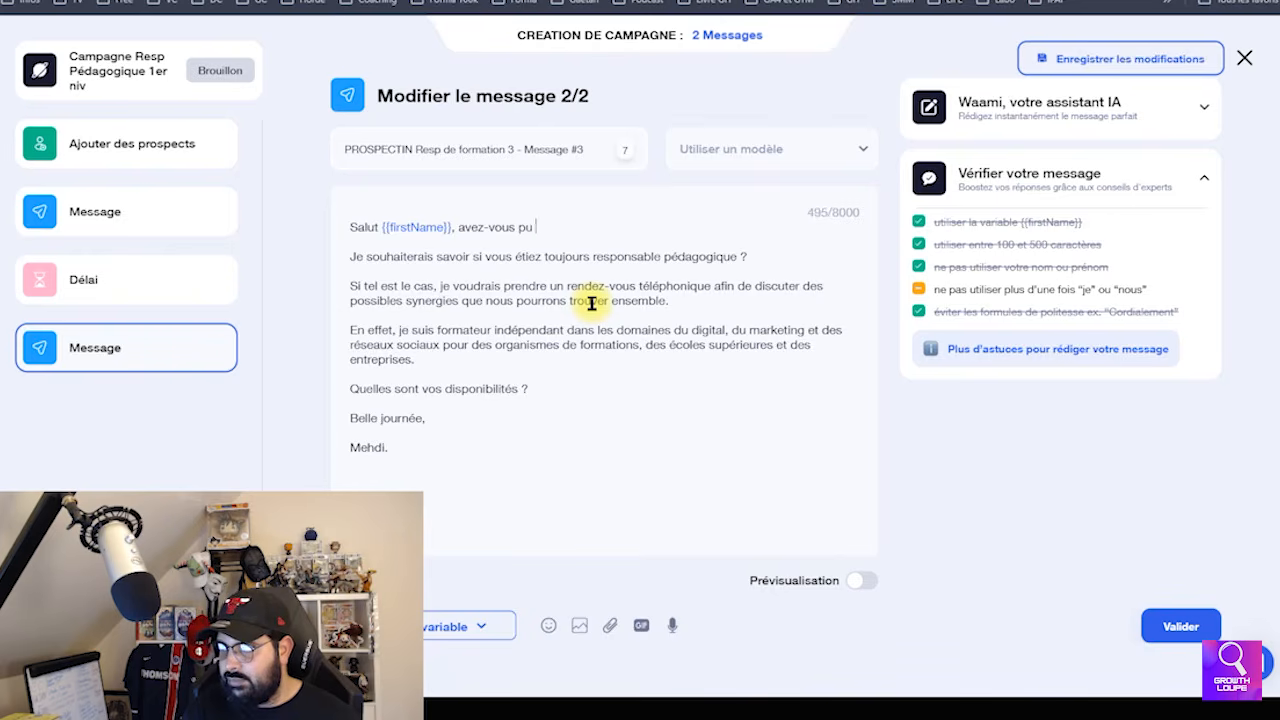
pyautogui.write('avez-vous pu lire mon pré')
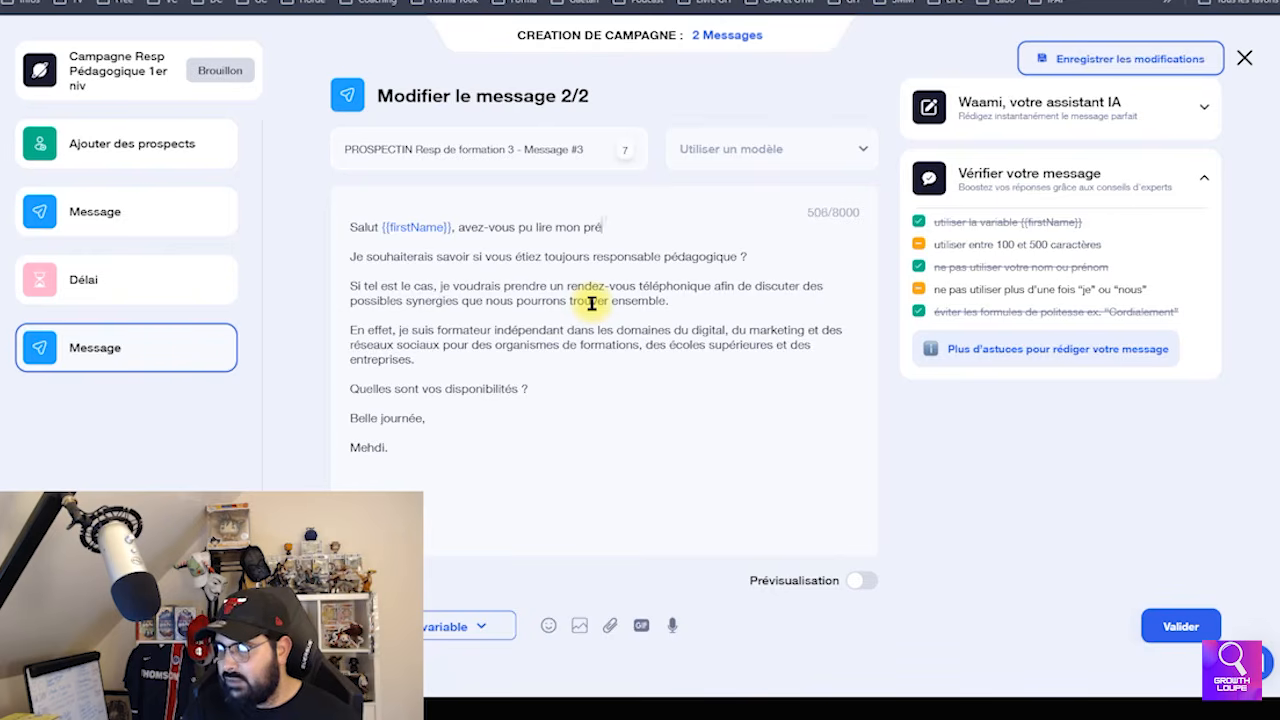
pyautogui.write('cédent message ?')
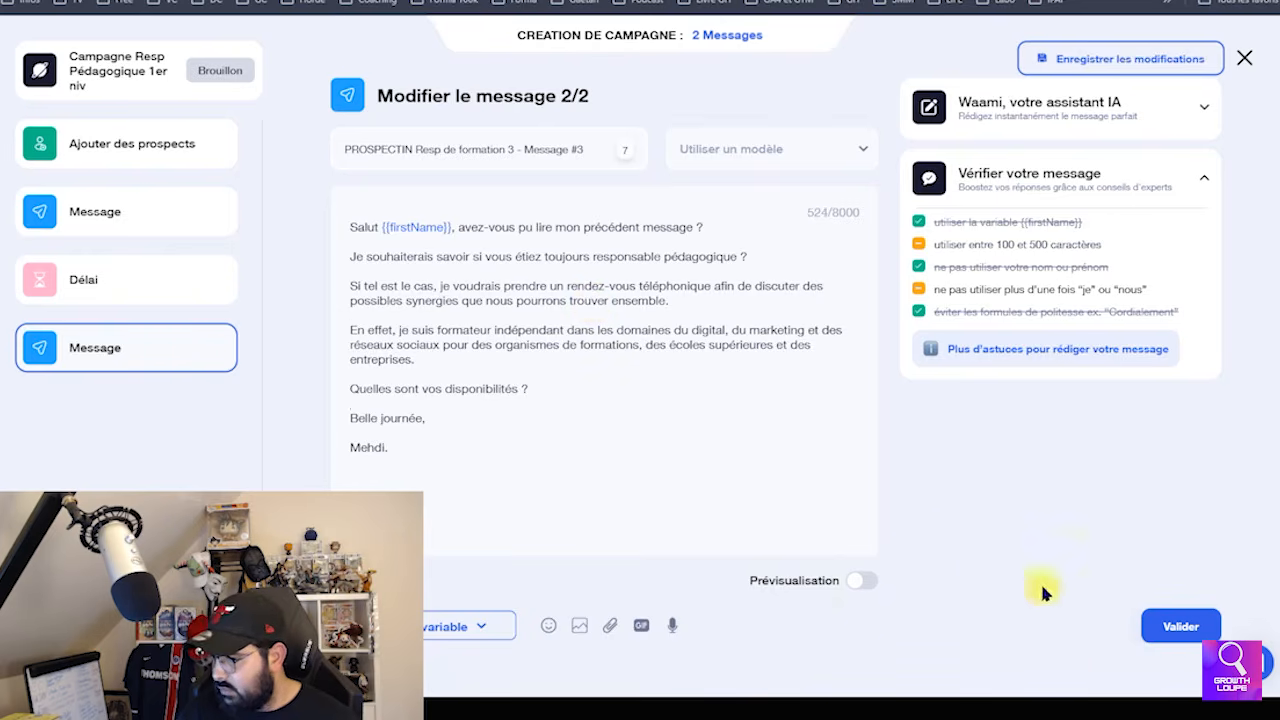
# Preview the second message briefly and delete its paragraph beginning "En effet, je suis formateur indépendant"
pyautogui.click(856, 580)
pyautogui.click(858, 580)
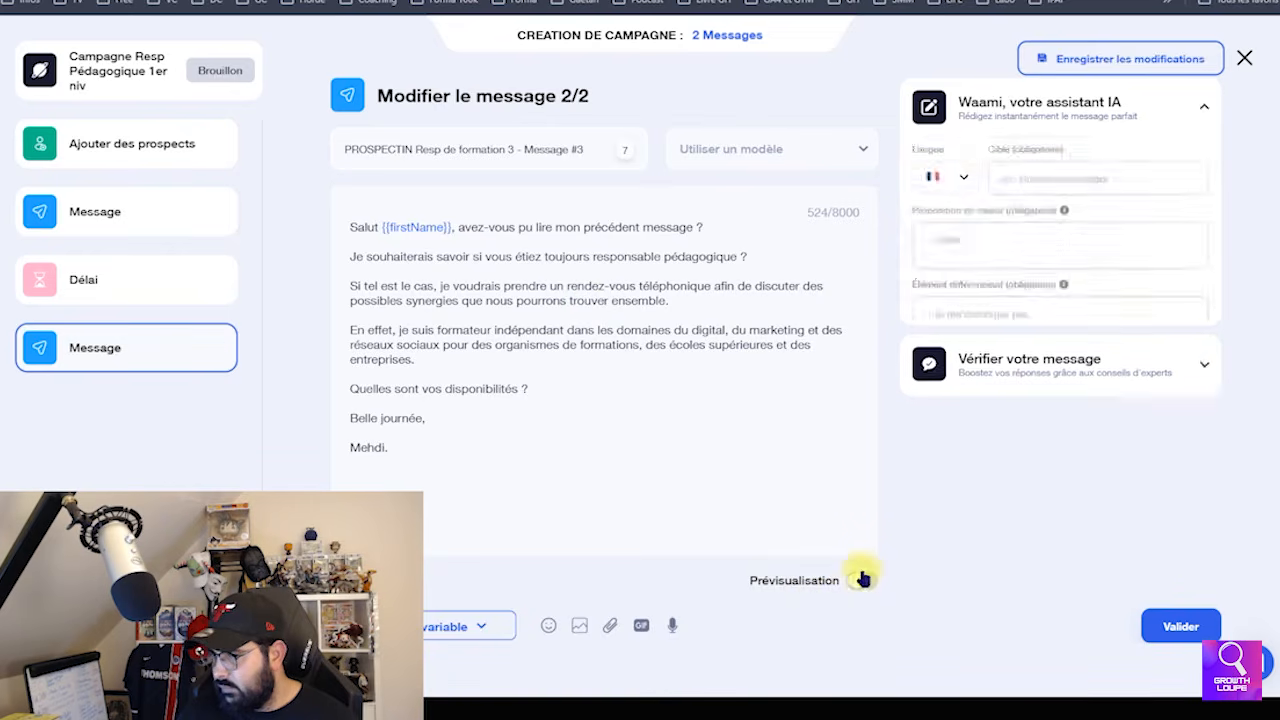
pyautogui.tripleClick(503, 362)
pyautogui.press('BackSpace')
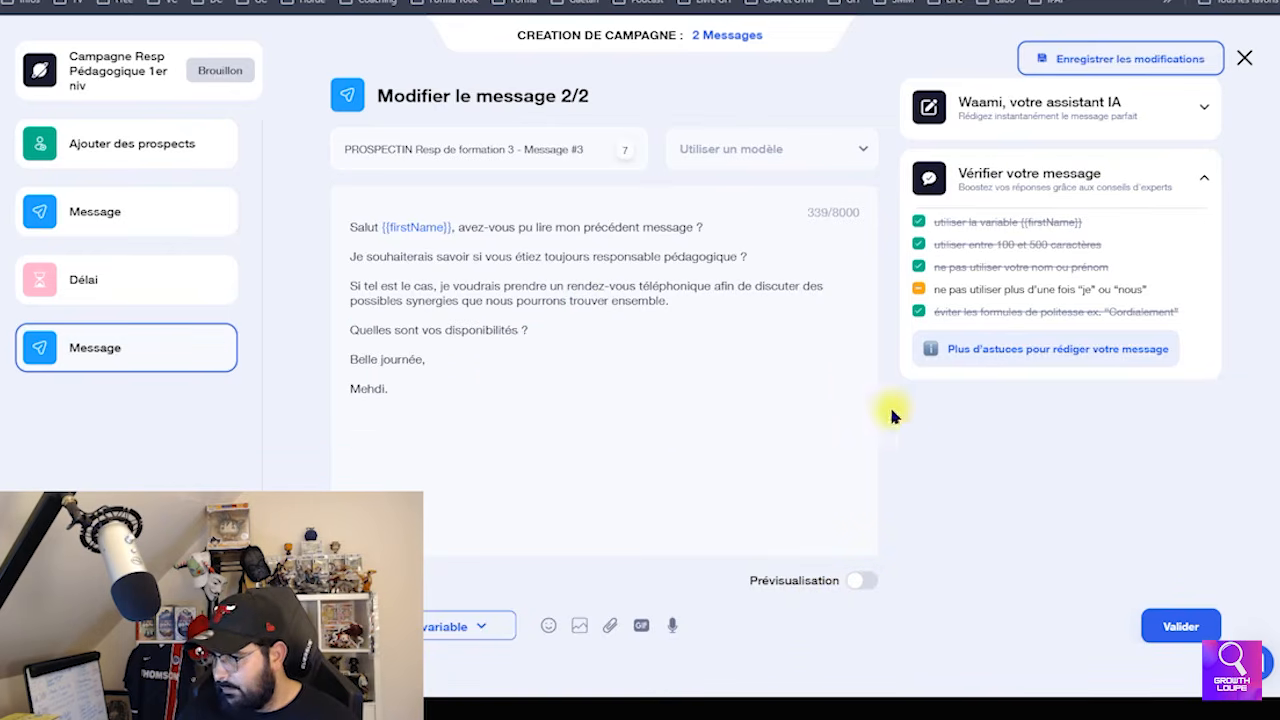
# Validate the second message and launch the campaign from its summary
pyautogui.click(1183, 627)
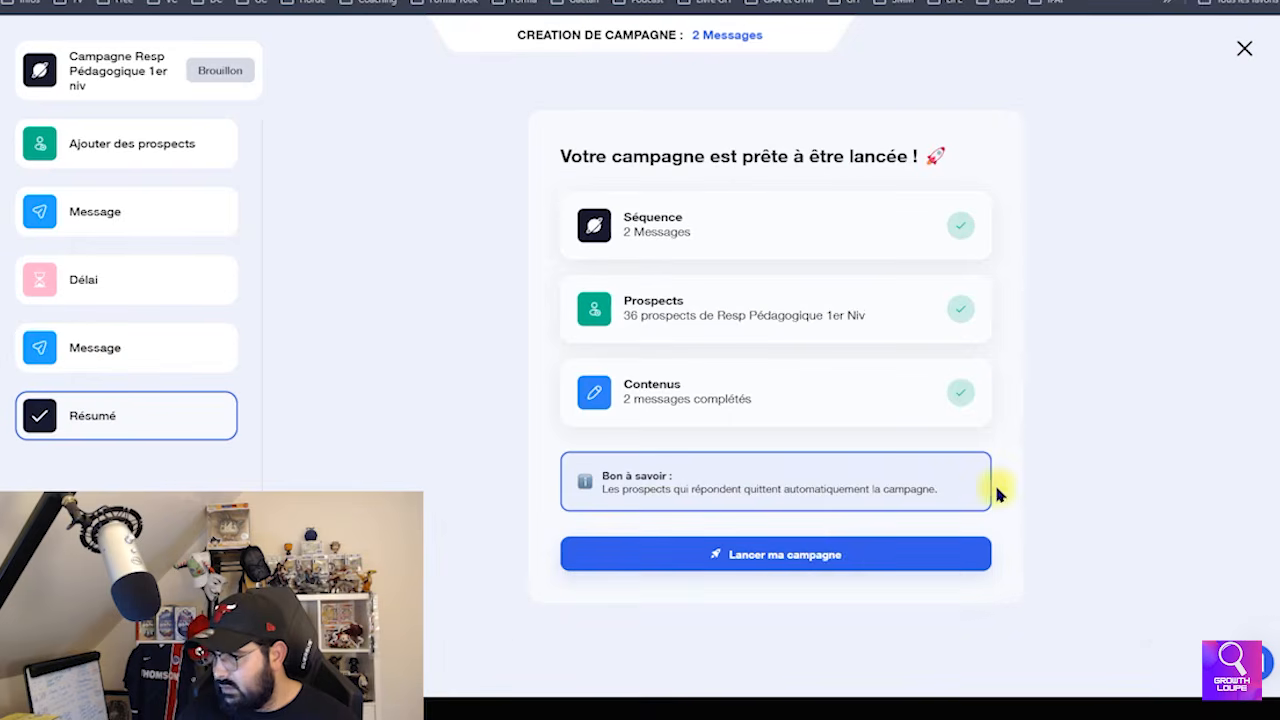
pyautogui.click(798, 554)
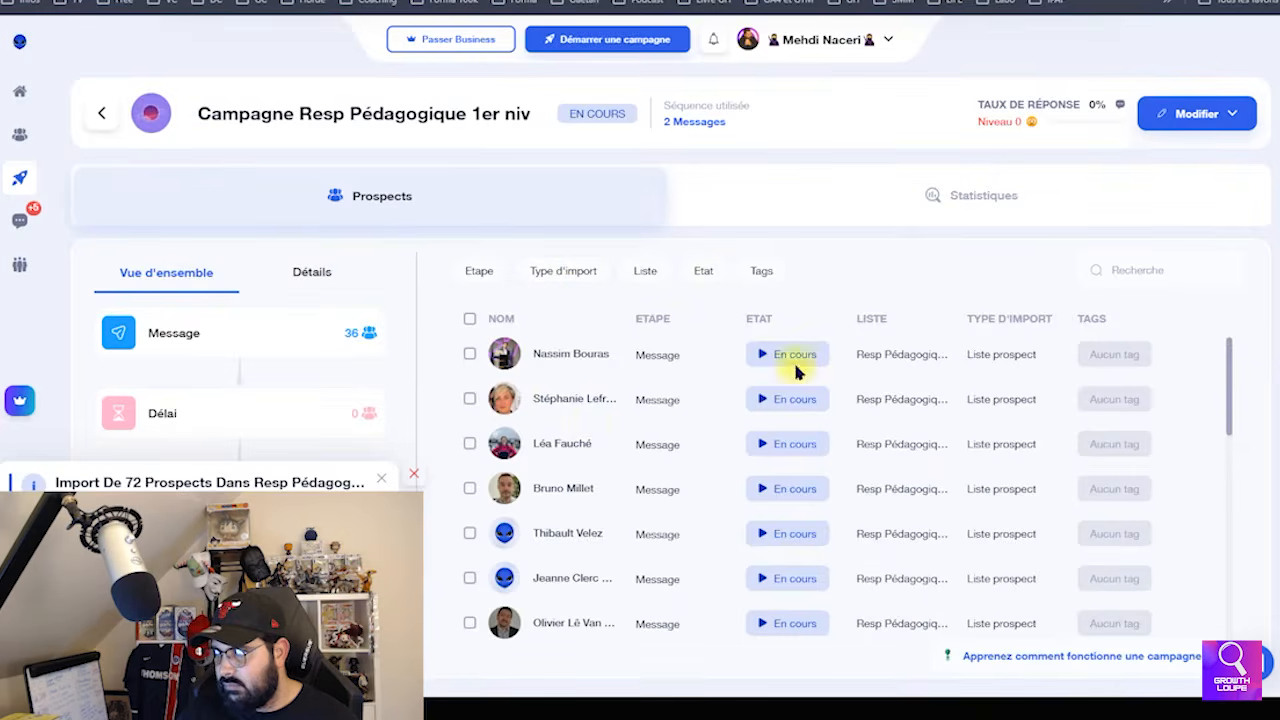
pyautogui.moveTo(326, 324)
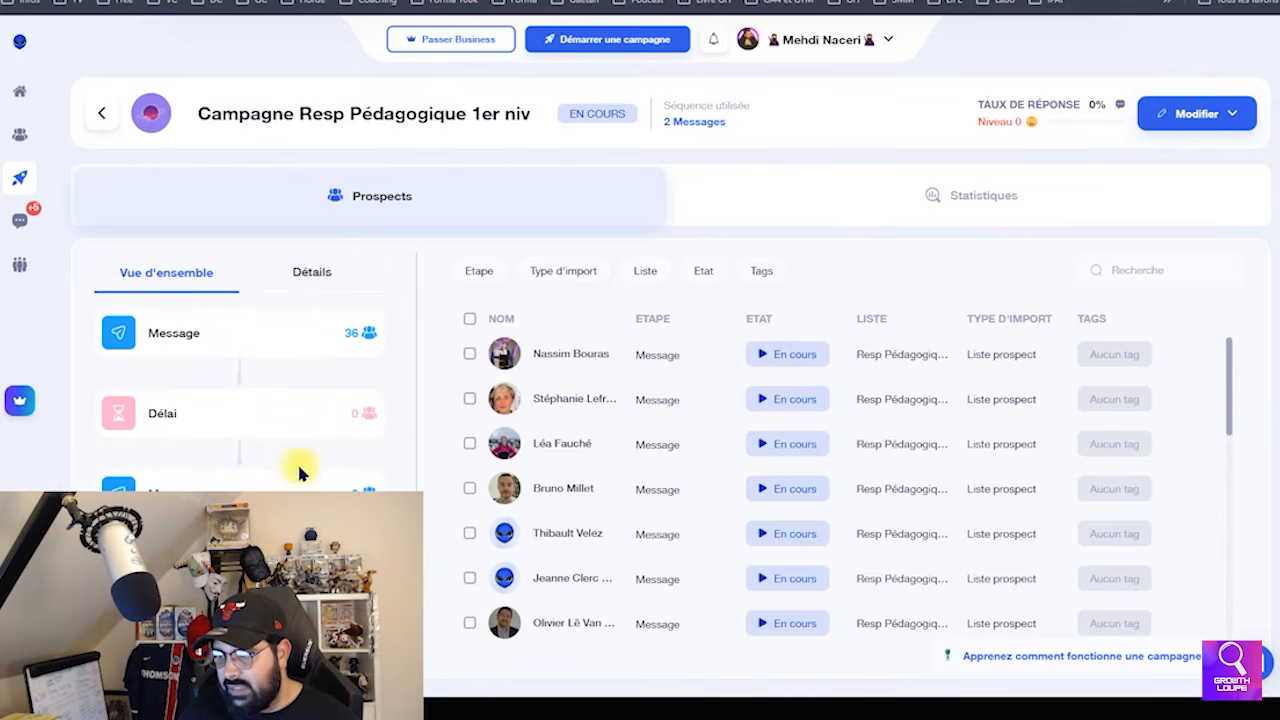
pyautogui.moveTo(299, 485)
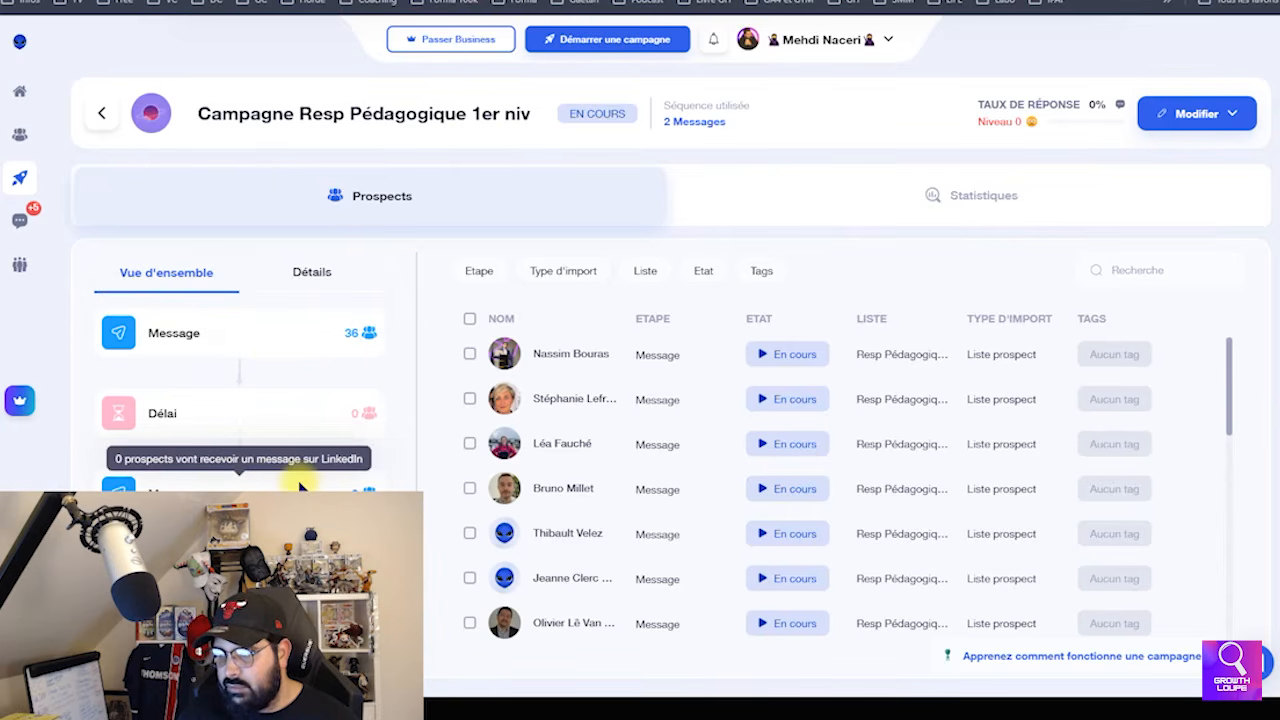